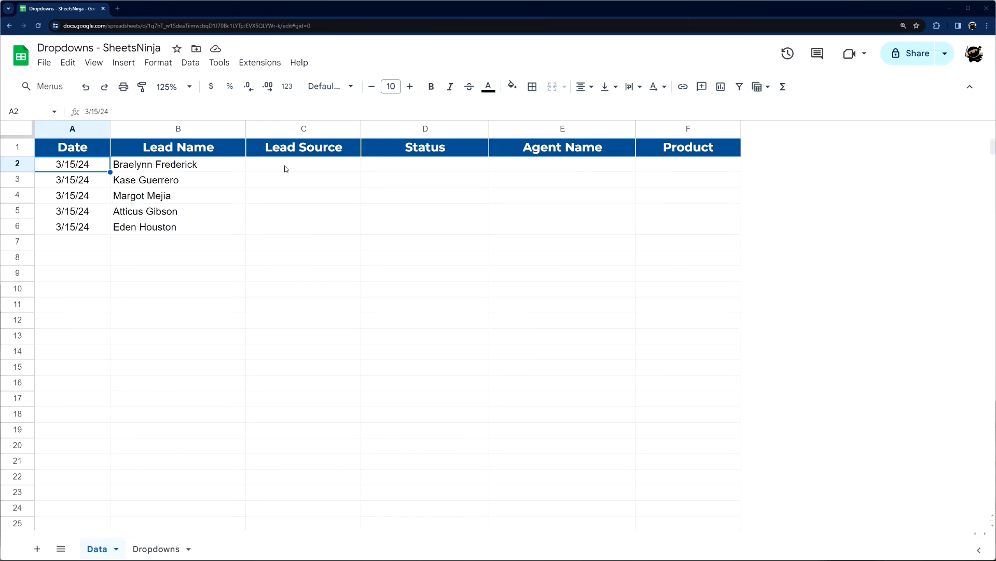
- Create a dropdown in cell C2 under Lead Source with the options Dropdown 1 and Dropdown 2
right_click(285, 168)
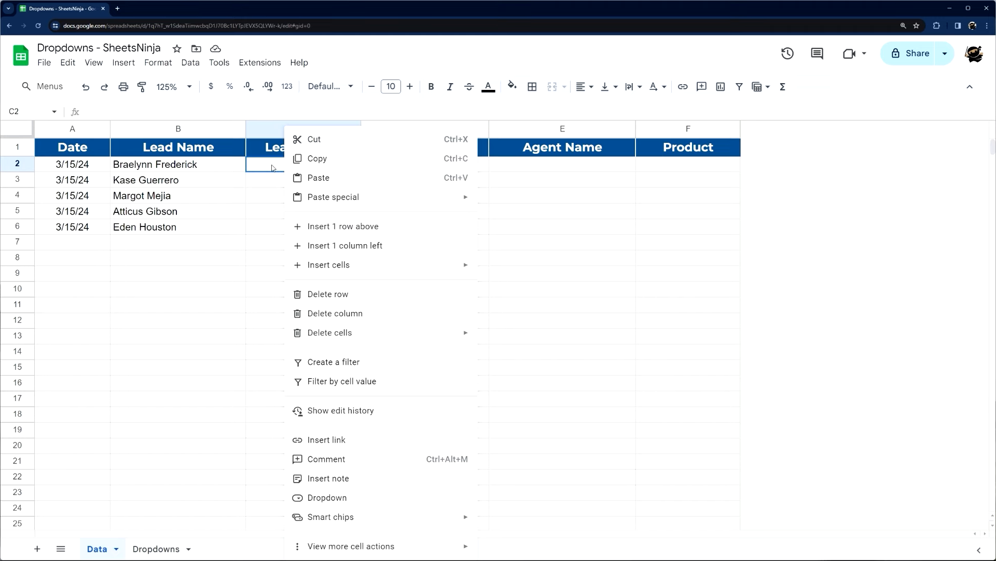
left_click(320, 499)
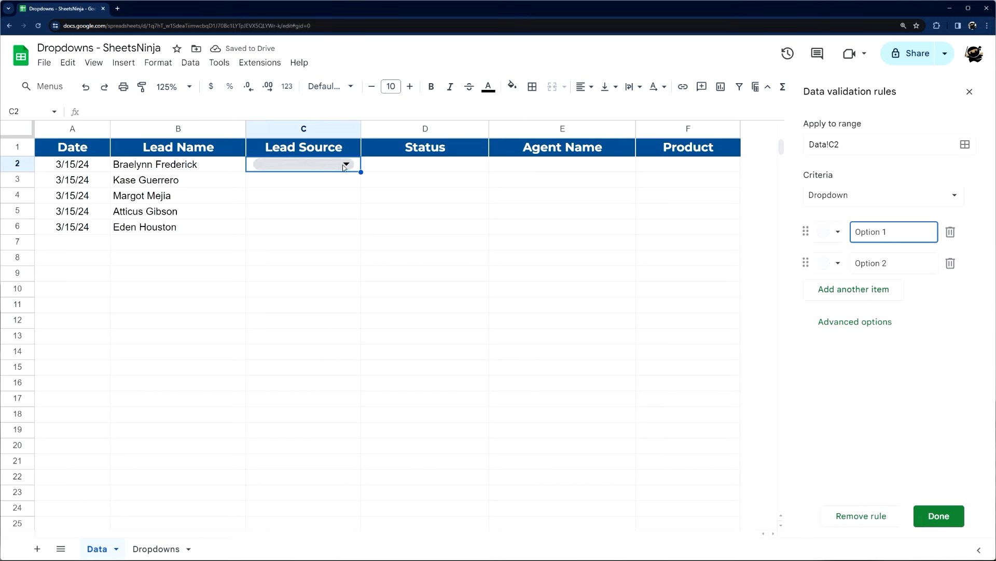
left_click_drag(903, 236, 846, 260)
left_click(891, 227)
triple_click(894, 227)
type("Dropdown 1")
key("Tab")
key("Tab")
key("Tab")
key("Tab")
type("Dropdown 2")
left_click(939, 515)
- Test the dropdown in C2 by choosing Dropdown 1 and Dropdown 2 in turn
left_click(348, 164)
left_click(269, 182)
left_click(348, 164)
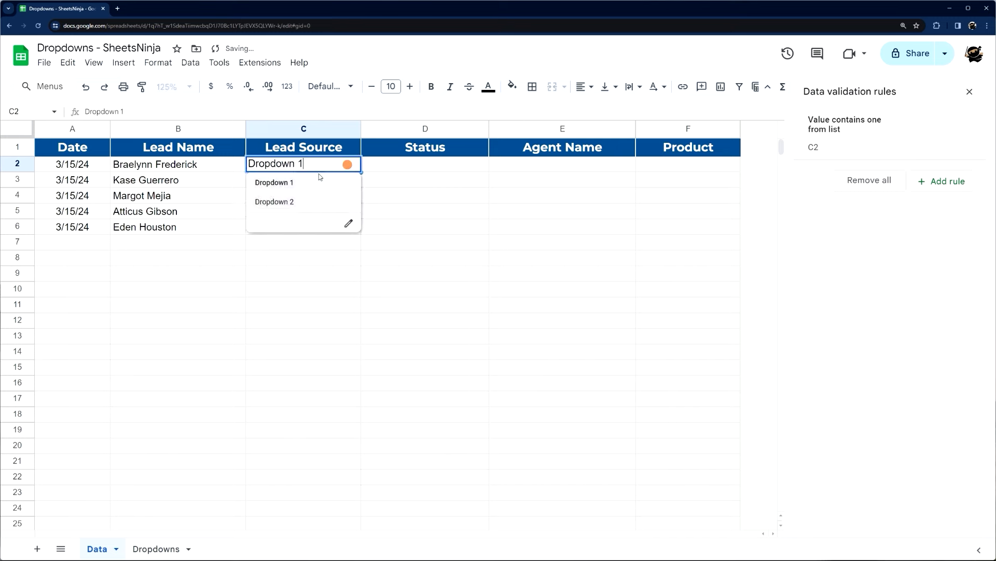
left_click(274, 202)
- Add Dropdown 3 as a third option to C2's dropdown rule and choose it in the cell
left_click(349, 164)
left_click(348, 223)
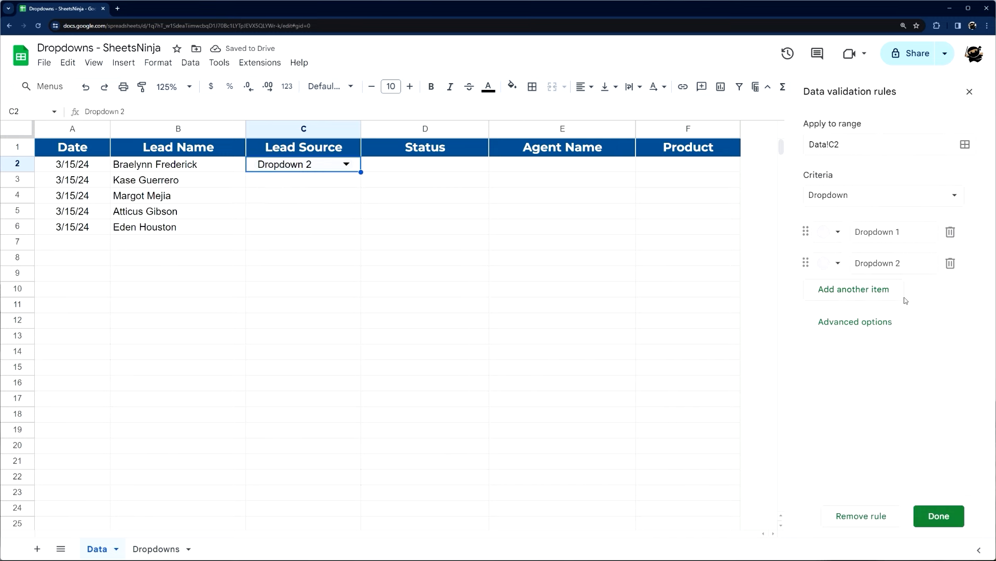
left_click(880, 291)
type("Dropdown 3")
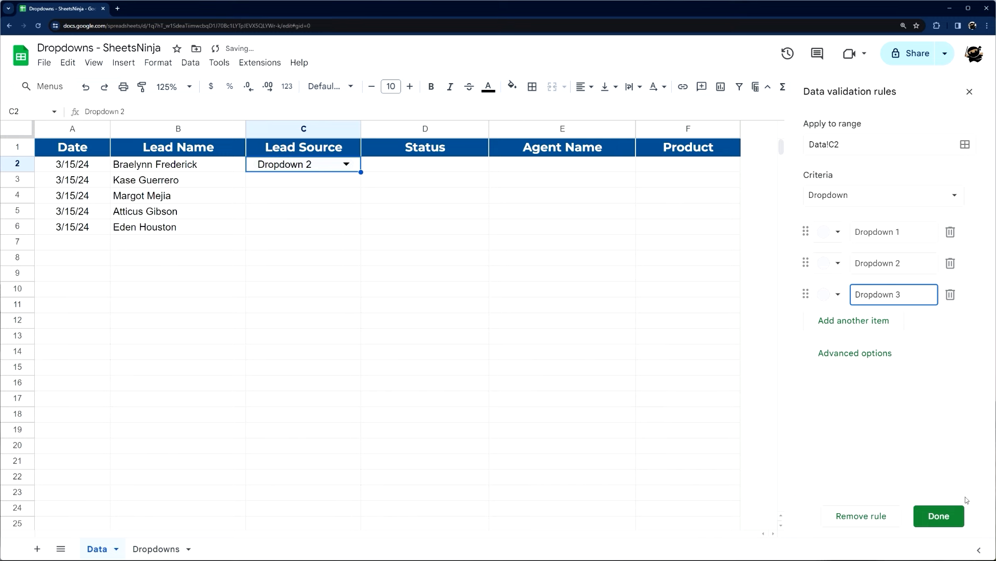
left_click(939, 516)
left_click(347, 163)
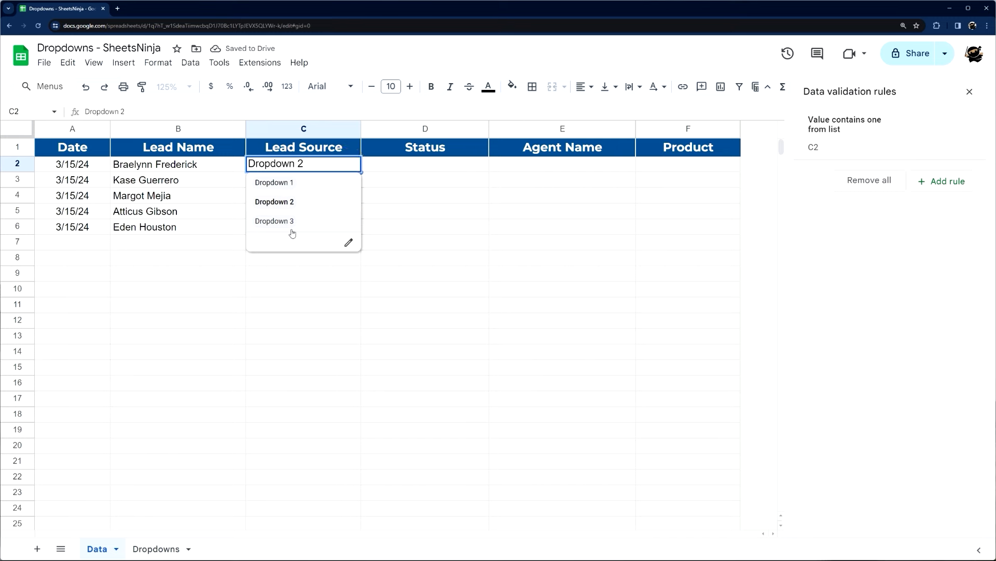
left_click(289, 220)
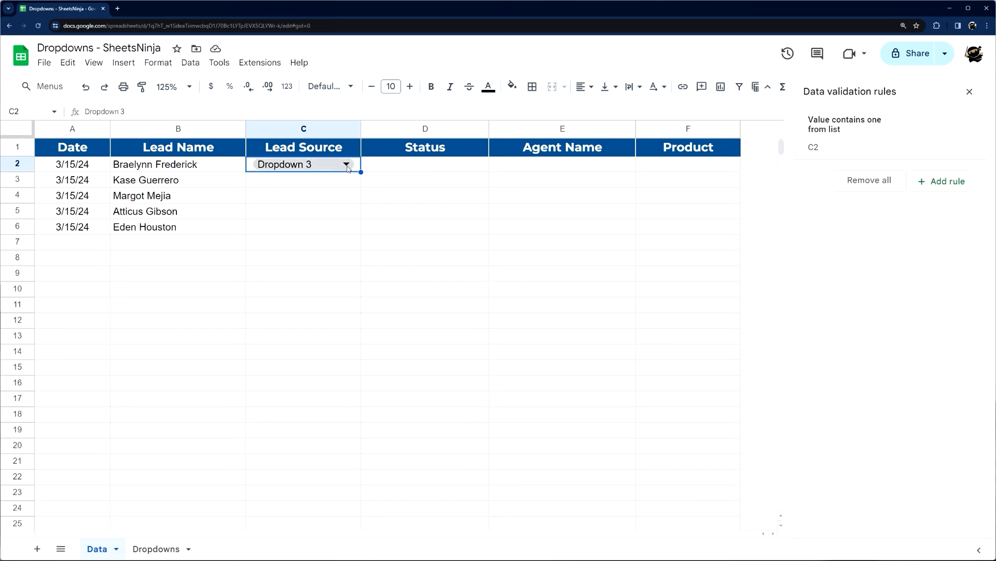
- Fill the C2 dropdown down to C7 and clear the values filled into C3 through C5
left_click_drag(362, 172, 361, 250)
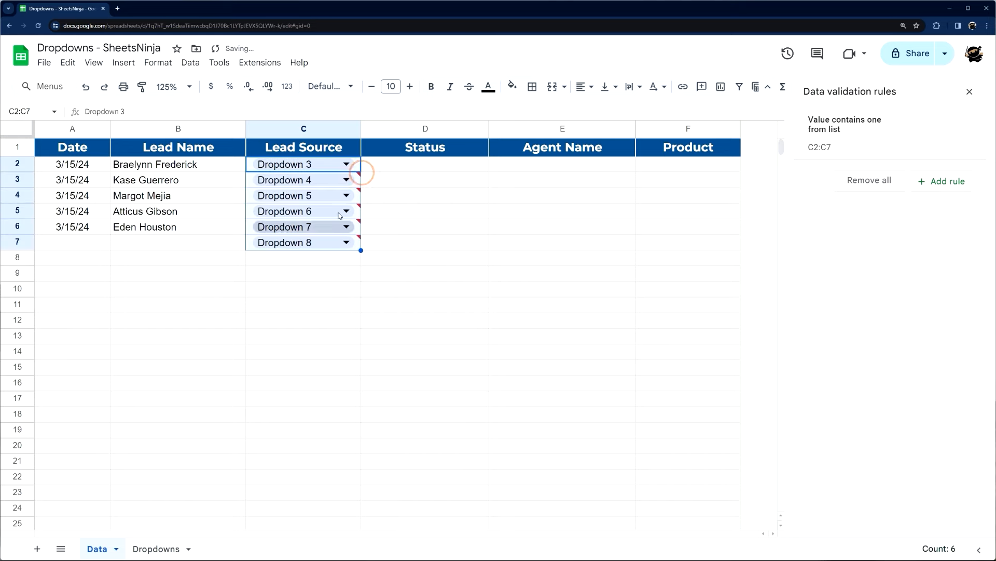
left_click(356, 183)
key("Delete")
left_click(357, 197)
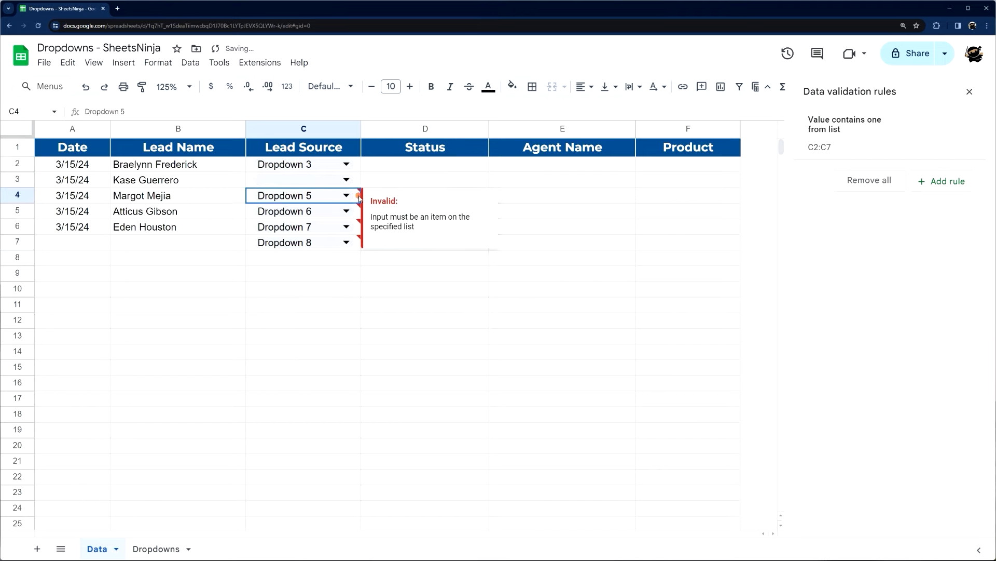
key("Delete")
left_click(357, 211)
key("Delete")
- Try to erase the value in C6 while editing the cell's contents
double_click(356, 226)
key("BackSpace")
left_click(420, 346)
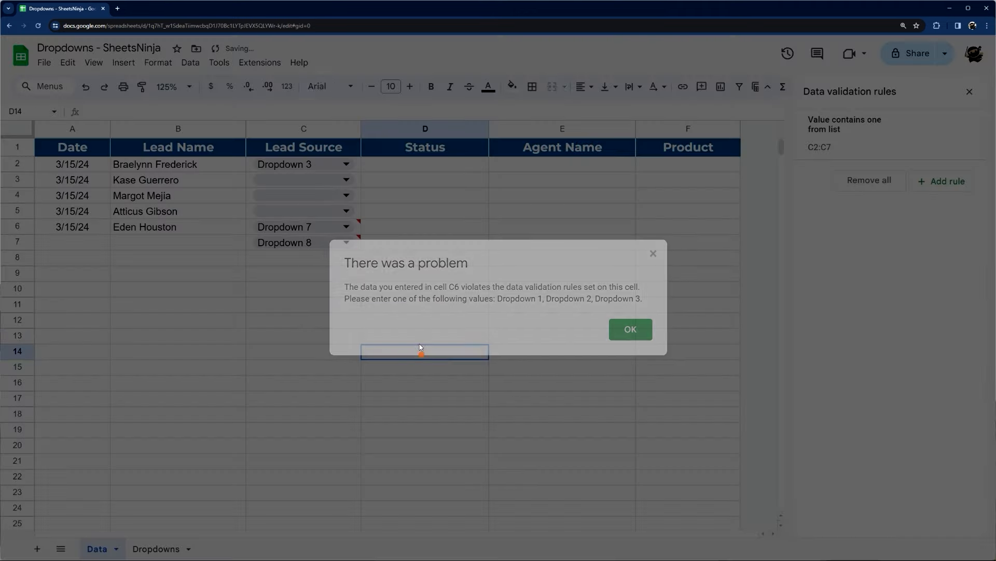
left_click(630, 327)
left_click(410, 242)
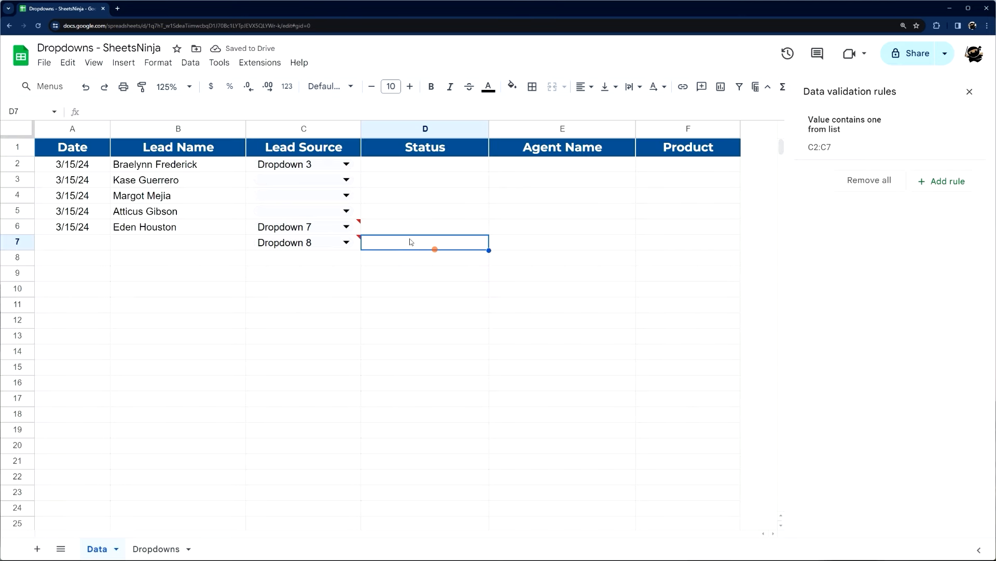
- Clear the filled values from cells C6 and C7, keeping their dropdowns
left_click(356, 228)
key("Delete")
left_click(356, 242)
key("Delete")
- Extend the blank dropdown from C7 down to C17 and check the option lists in C3 and C7
left_click(414, 196)
left_click(356, 242)
left_click_drag(361, 250, 359, 399)
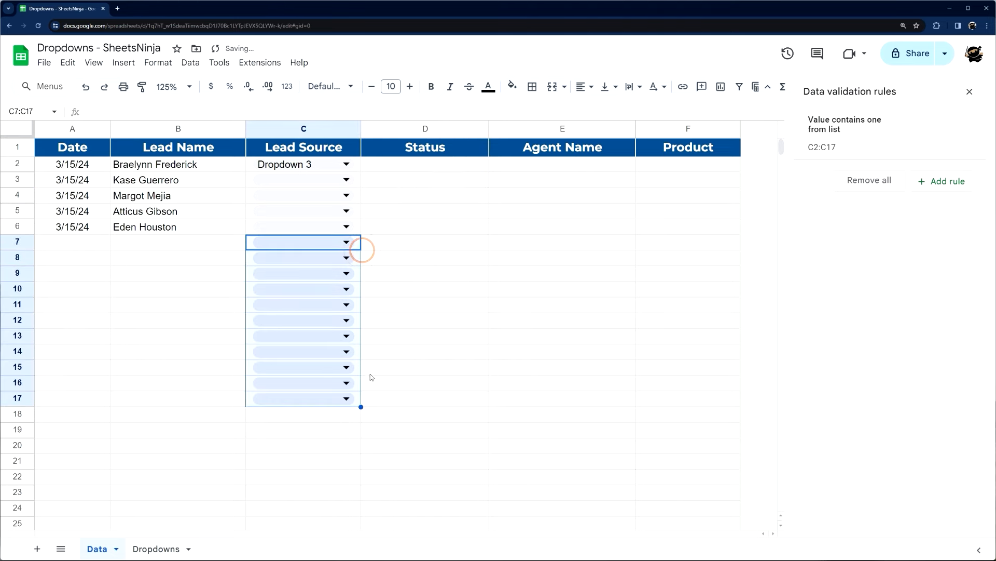
left_click(415, 228)
left_click(346, 180)
left_click(421, 226)
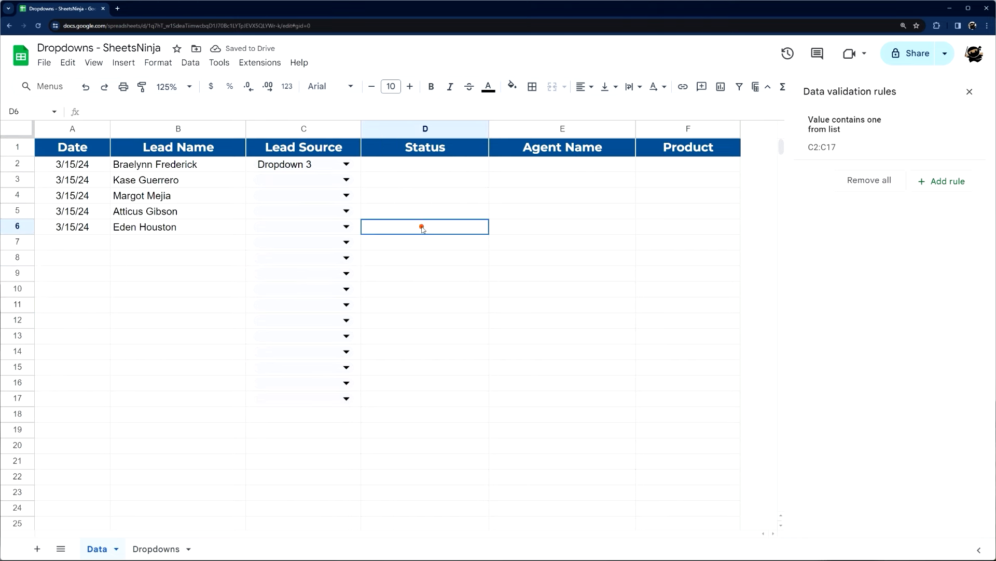
left_click(351, 241)
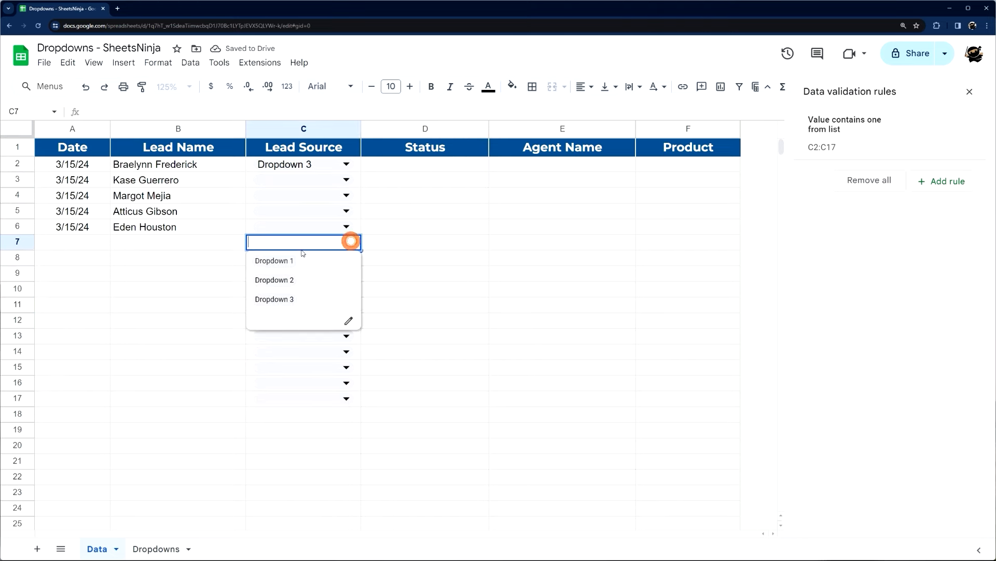
left_click(357, 400)
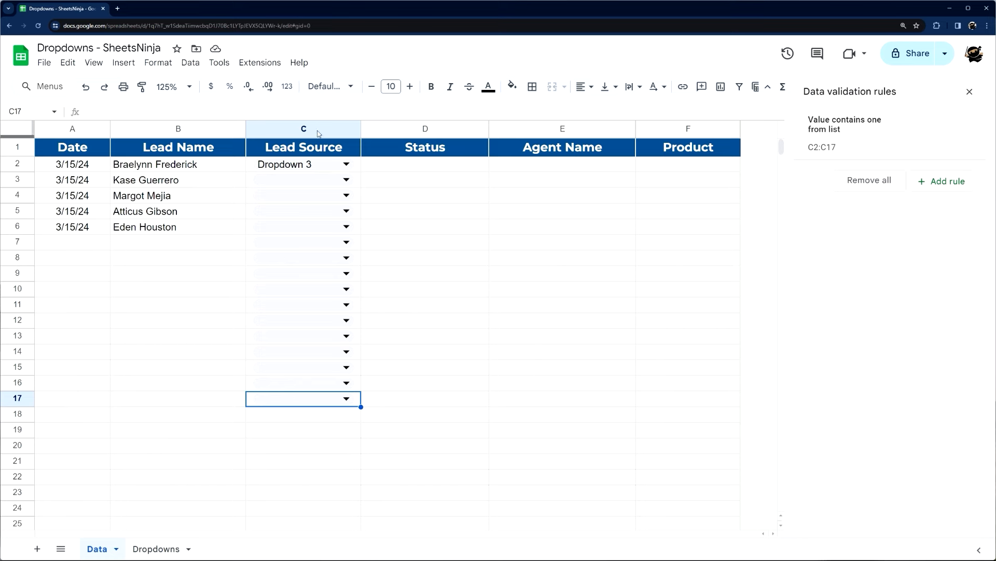
- Extend the blank dropdown one more row to C18 and check the options offered in C2
left_click_drag(356, 165, 361, 407)
left_click(318, 420)
right_click(318, 421)
left_click(272, 416)
left_click(359, 403)
left_click_drag(360, 407, 339, 420)
left_click(355, 414)
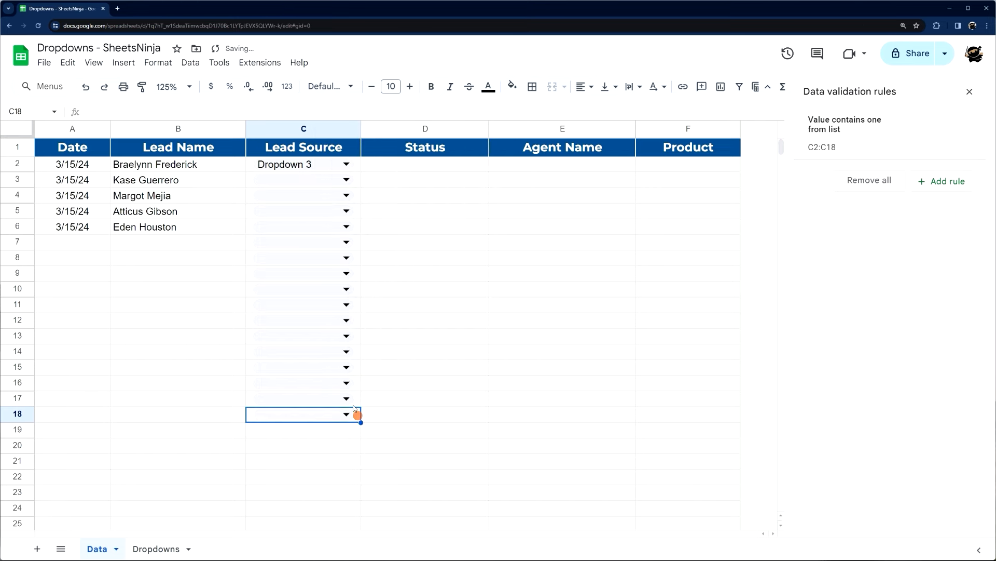
left_click(346, 398)
left_click(443, 397)
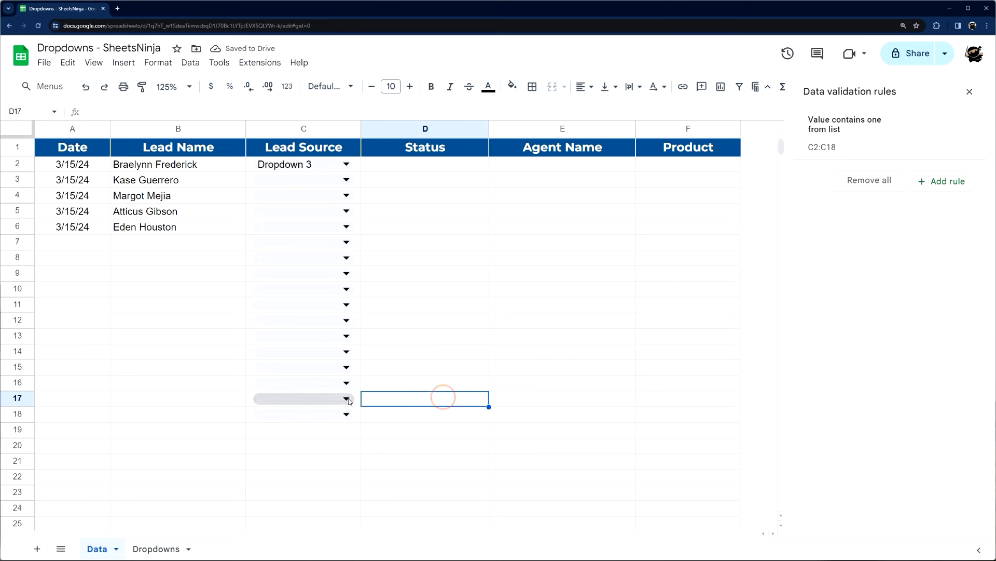
left_click(318, 165)
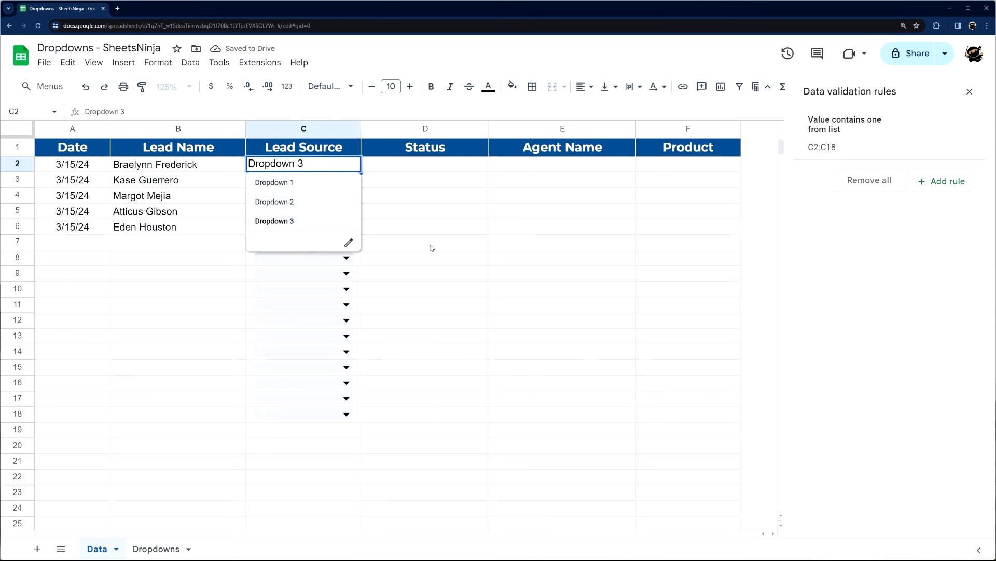
left_click(423, 270)
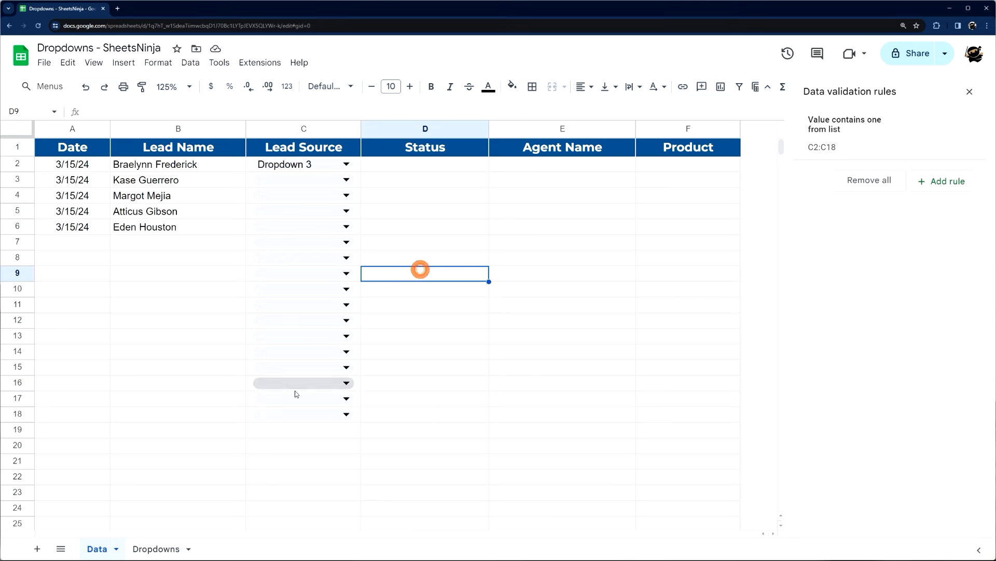
- Edit the dropdown rule from C2 and replace its three options with Cold, Warm and Hot
left_click(347, 164)
left_click(349, 240)
left_click(909, 233)
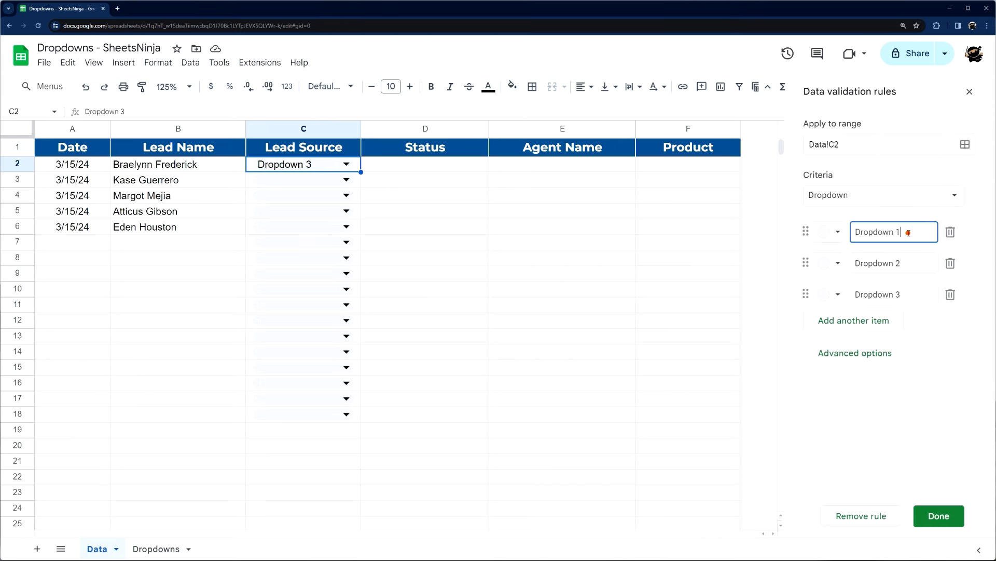
key("ctrl+a")
type("C")
key("Tab")
key("Tab")
key("Tab")
key("Tab")
type("Warm")
key("Tab")
key("Tab")
key("Tab")
key("Tab")
type("H")
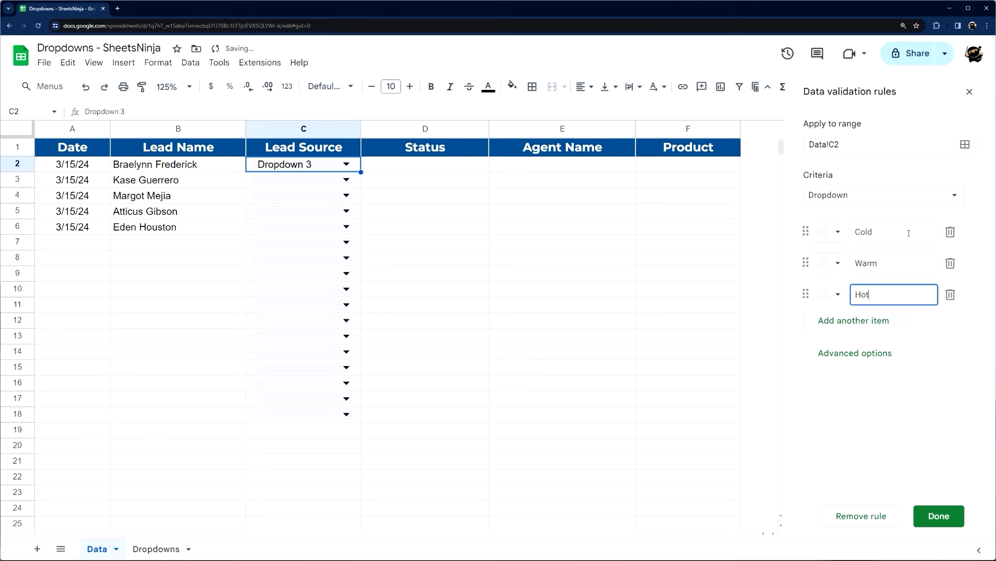
- Review the range the rule applies to and save the changed options for the Lead Source dropdowns
left_click(857, 150)
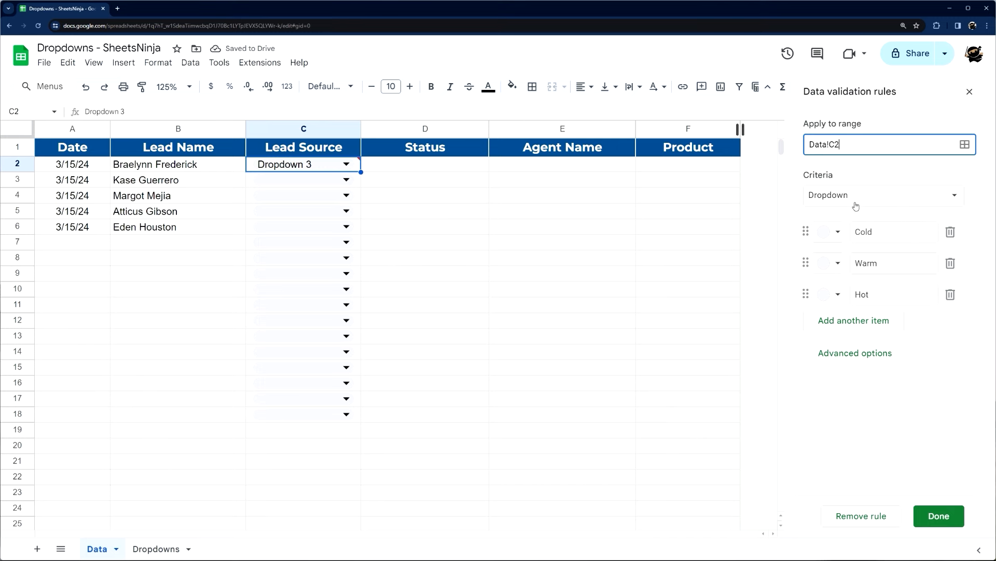
left_click_drag(820, 146, 845, 143)
left_click(863, 145)
left_click(934, 515)
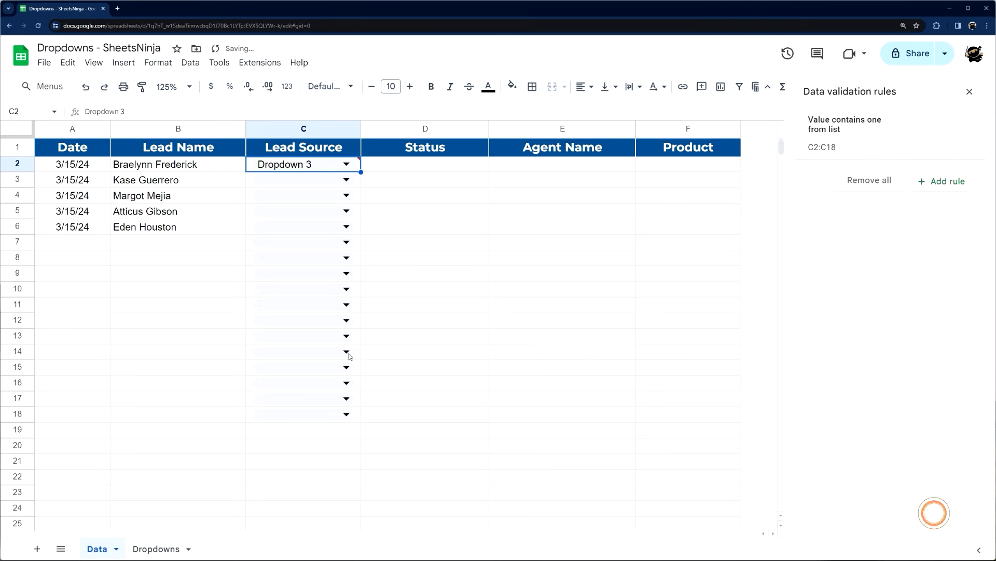
- Choose Warm from the dropdown in cell C18
left_click(346, 414)
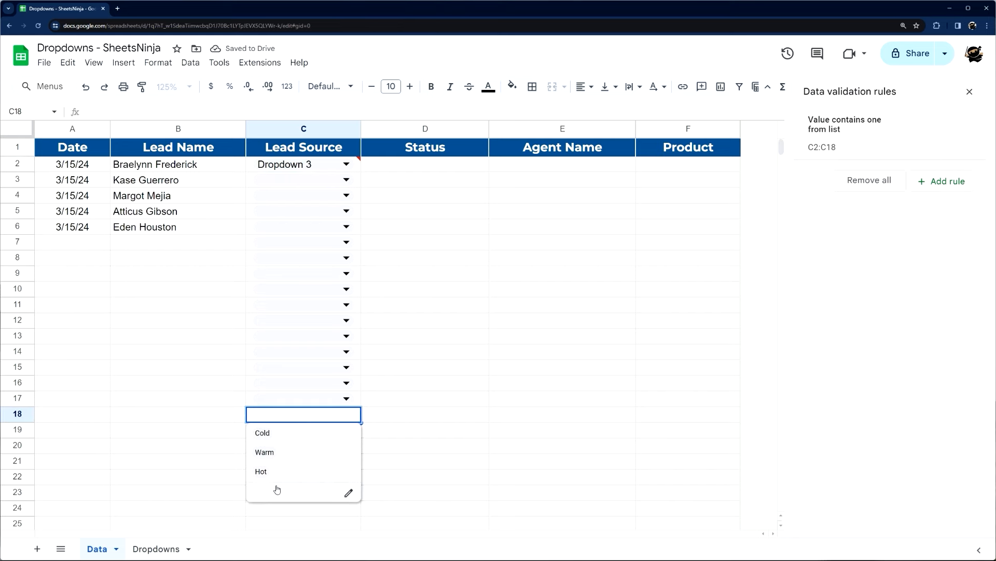
left_click(278, 456)
left_click(440, 427)
left_click(358, 414)
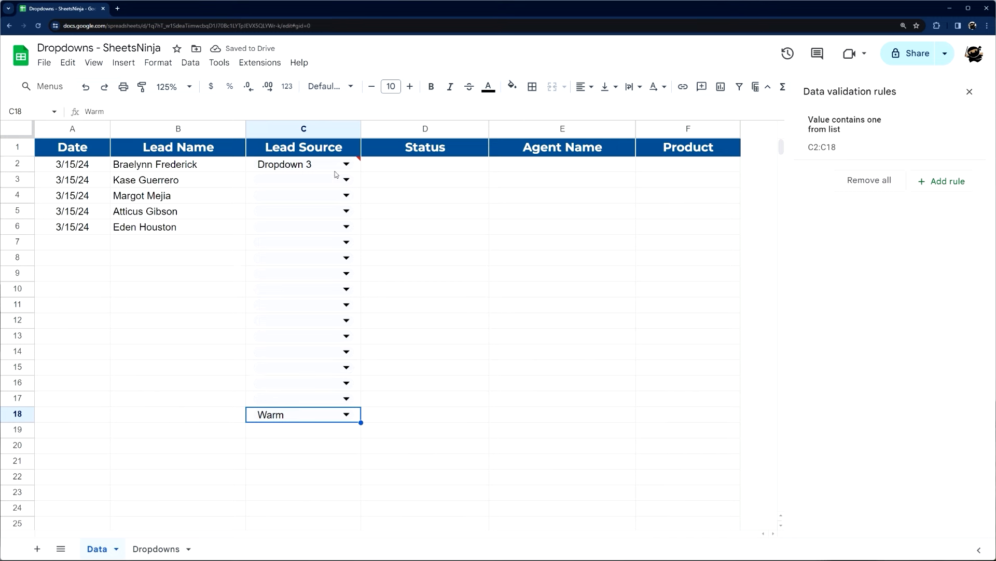
- Fill C18 down to C24, and undo both the fill and the Warm choice
left_click_drag(361, 422, 345, 511)
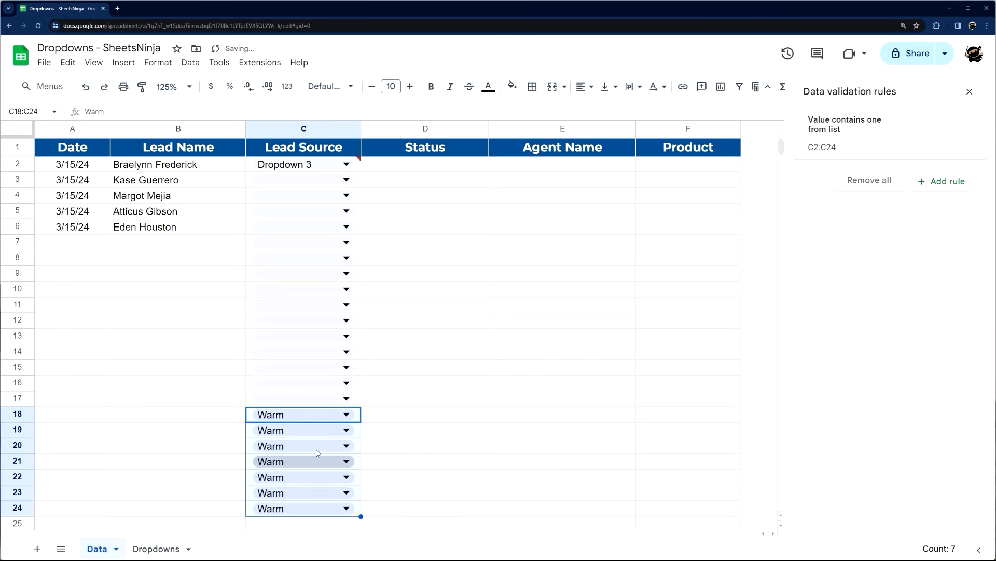
key("ctrl+z")
key("ctrl+z")
- Choose Cold from the dropdown in cell C2
left_click(346, 164)
left_click(344, 183)
left_click(467, 222)
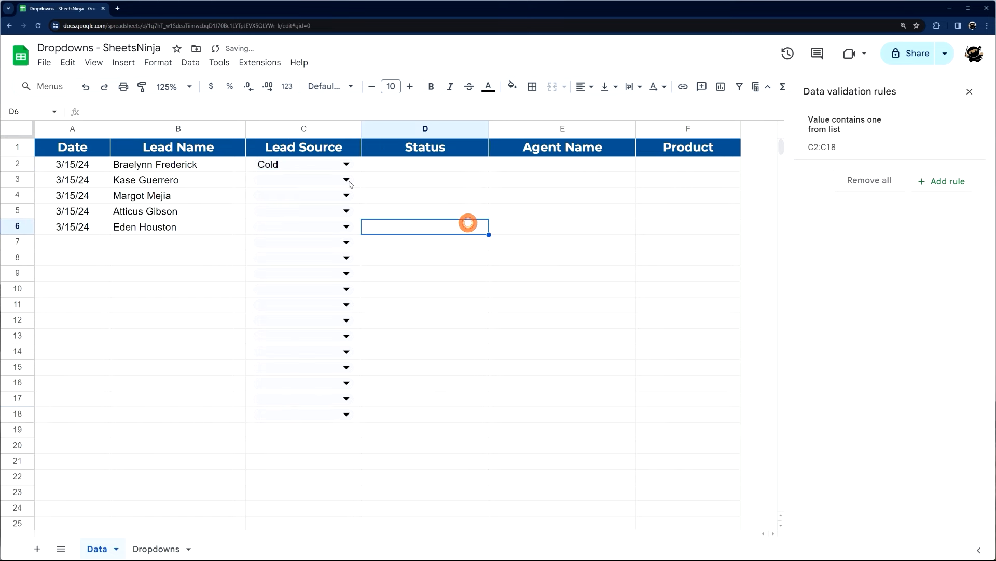
- Extend the dropdown rule to the rest of the Lead Source column by setting its range to Data!C2:C
left_click(325, 133)
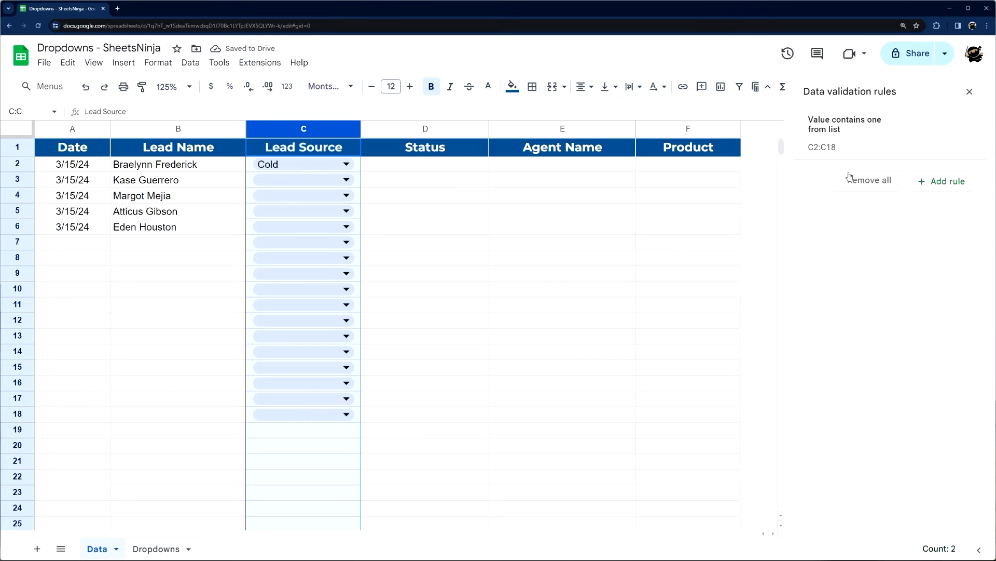
left_click(866, 136)
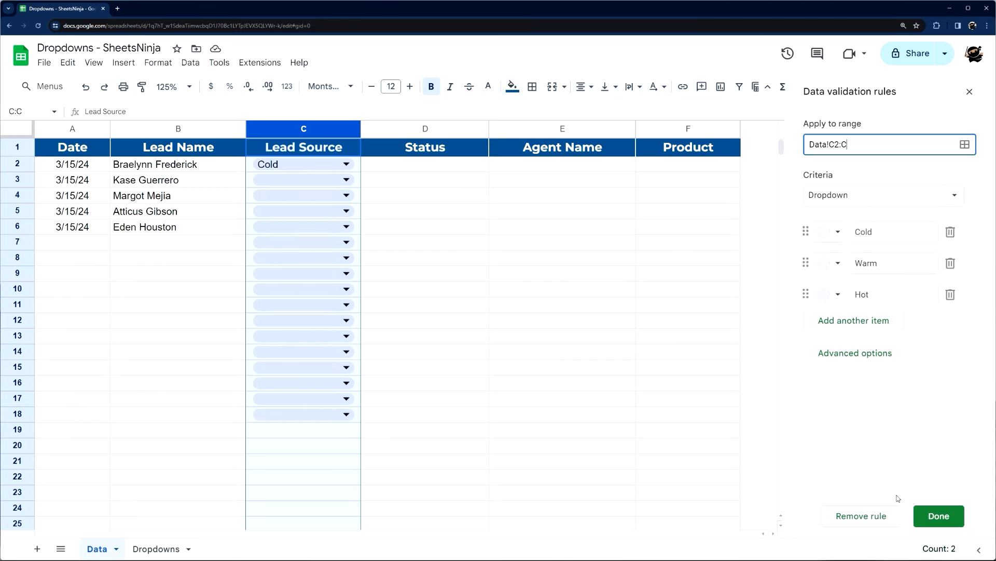
left_click(919, 514)
scroll(366, 415, "down", 1)
scroll(371, 343, "up", 1)
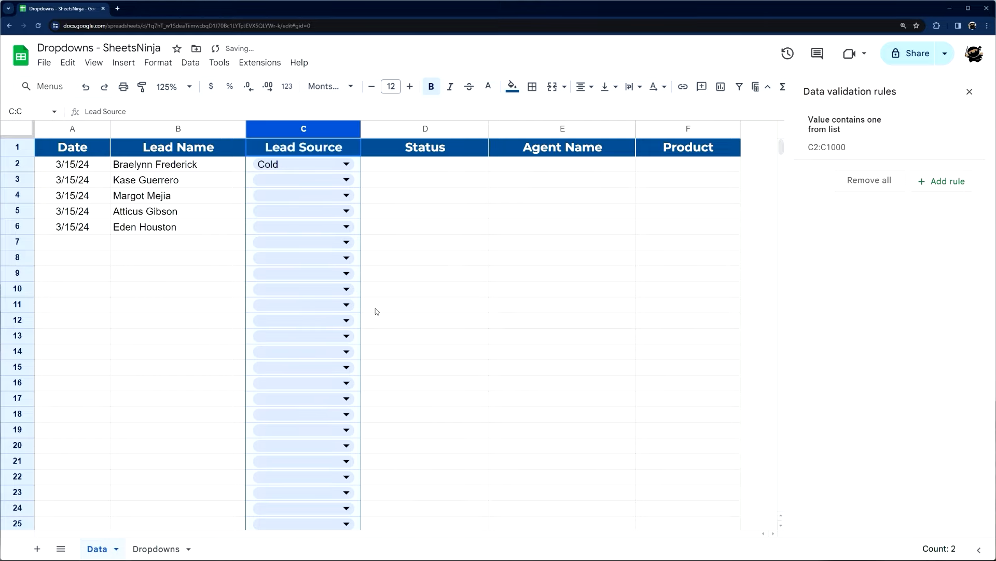
- Undo the range extension and the Cold choice, and remove the dropdown rule from the Lead Source column
key("ctrl+z")
key("ctrl+z")
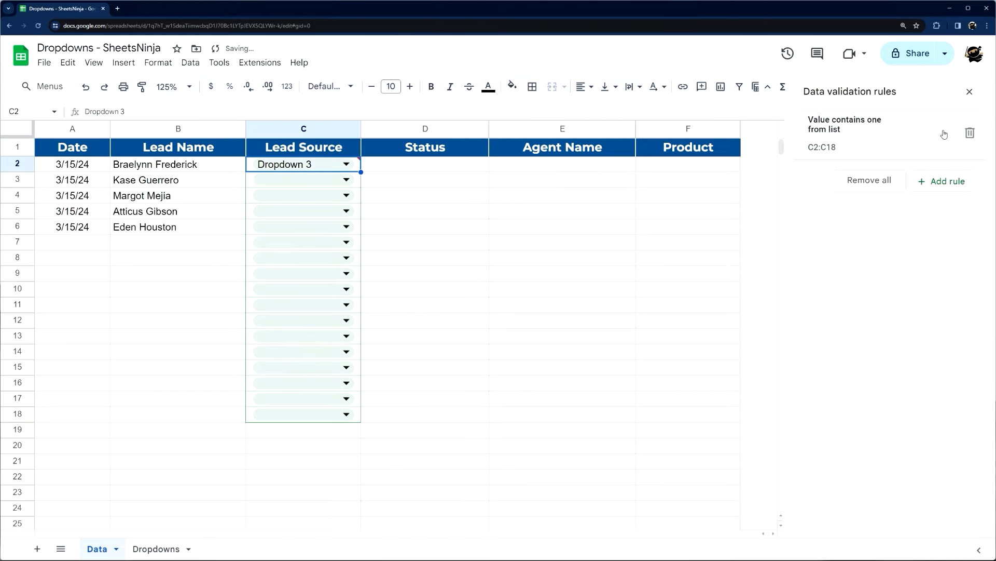
key("ctrl+z")
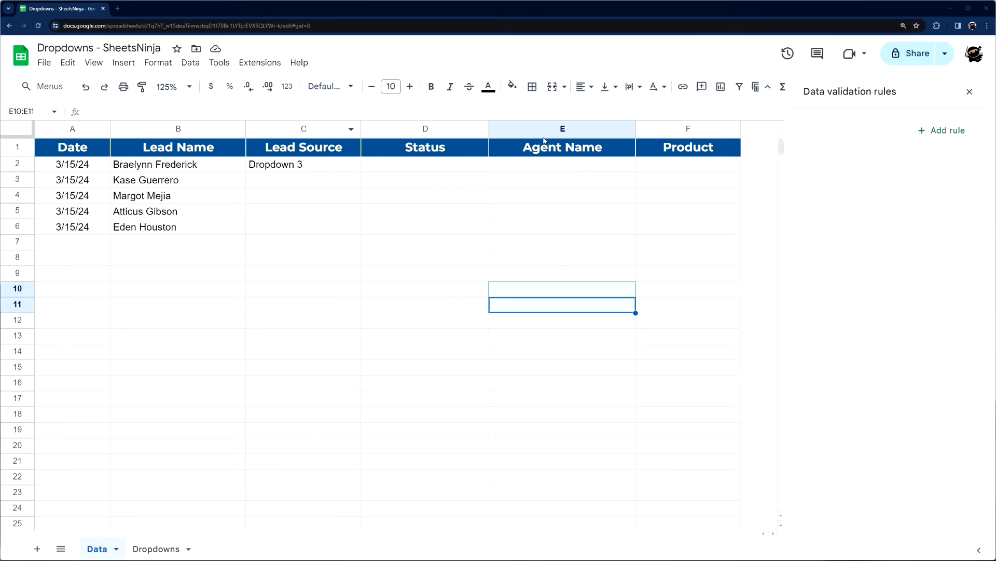
- Close the data validation rules and delete the leftover Dropdown 3 text from C2
left_click(970, 93)
left_click(257, 262)
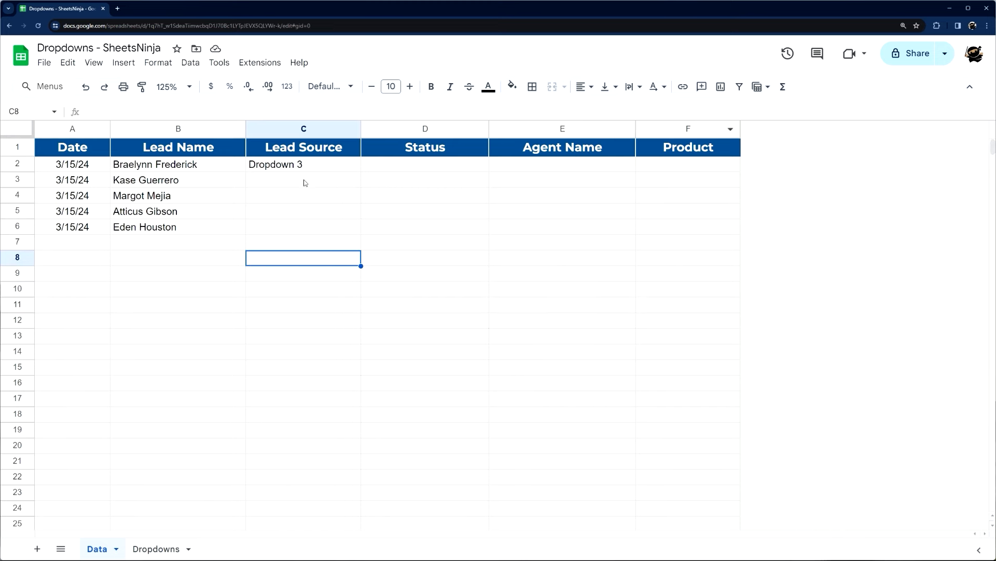
left_click(306, 159)
key("Delete")
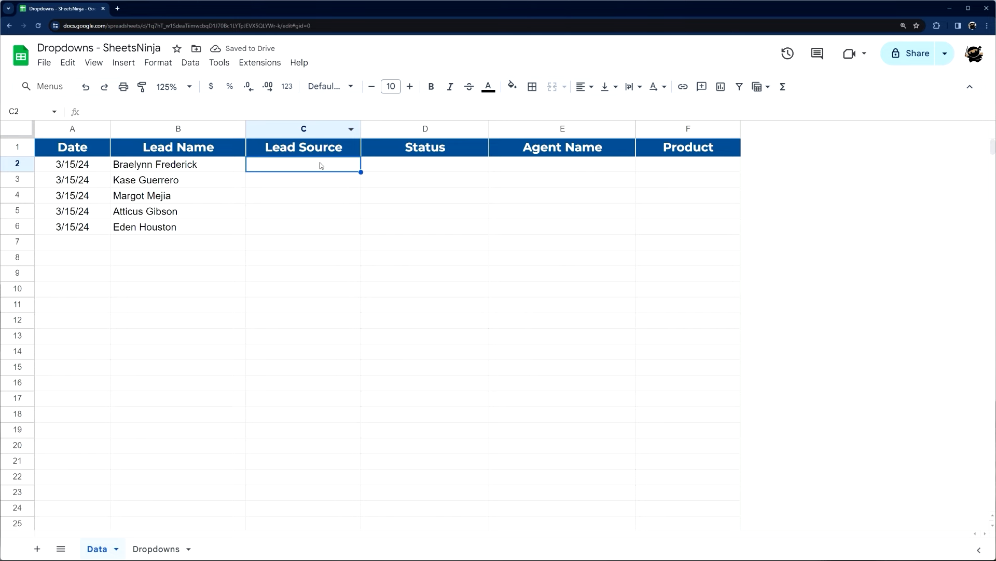
- Select C2:C1000 in the Lead Source column without the header and insert a dropdown in those cells
left_click(306, 130)
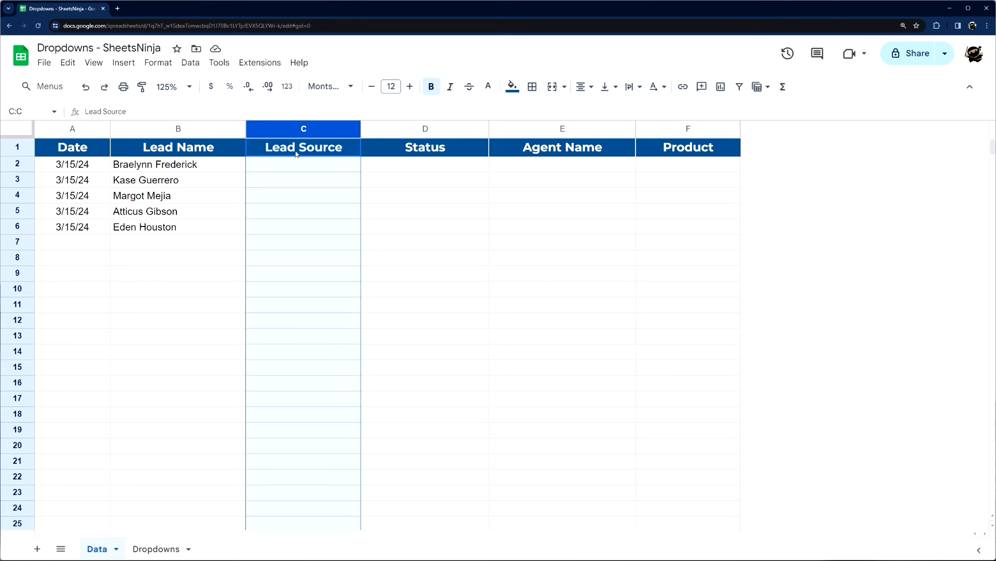
left_click(291, 152, "ctrl")
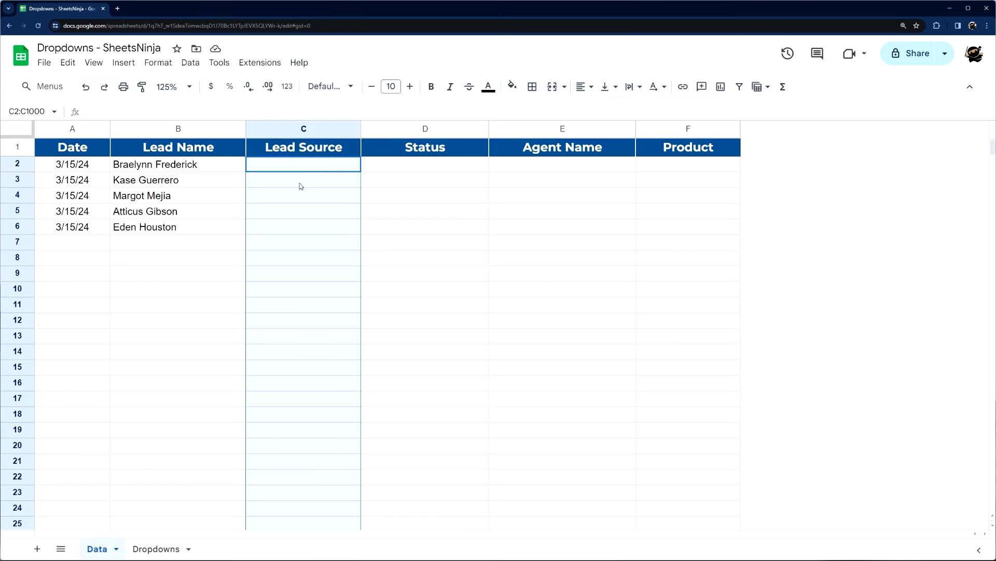
scroll(311, 260, "down", 4)
scroll(312, 259, "up", 4)
right_click(288, 180)
left_click(360, 498)
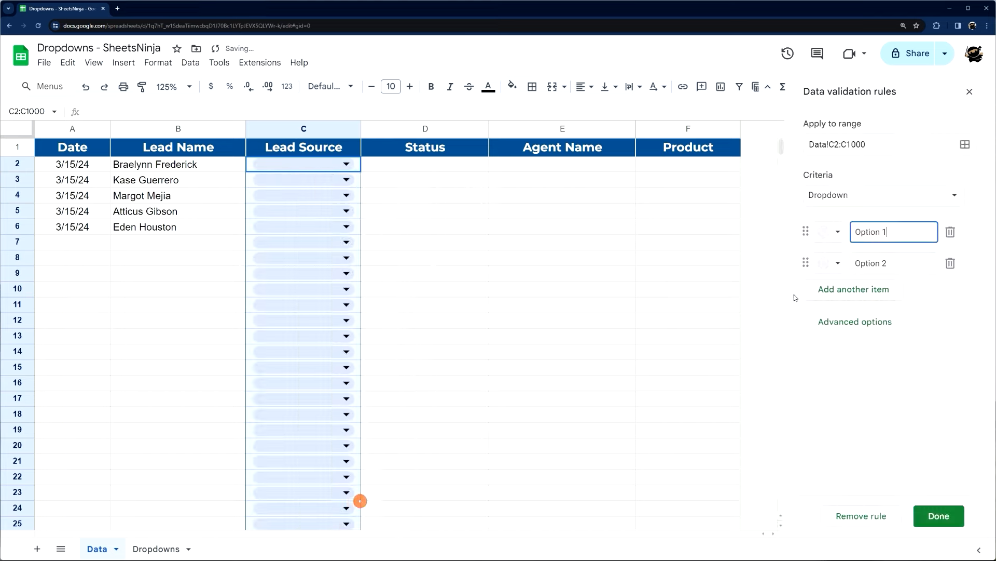
scroll(214, 337, "down", 4)
scroll(591, 238, "up", 4)
- Set the dropdown rule's range to Data!C2:C18, apply it and close the data validation rules
left_click(893, 146)
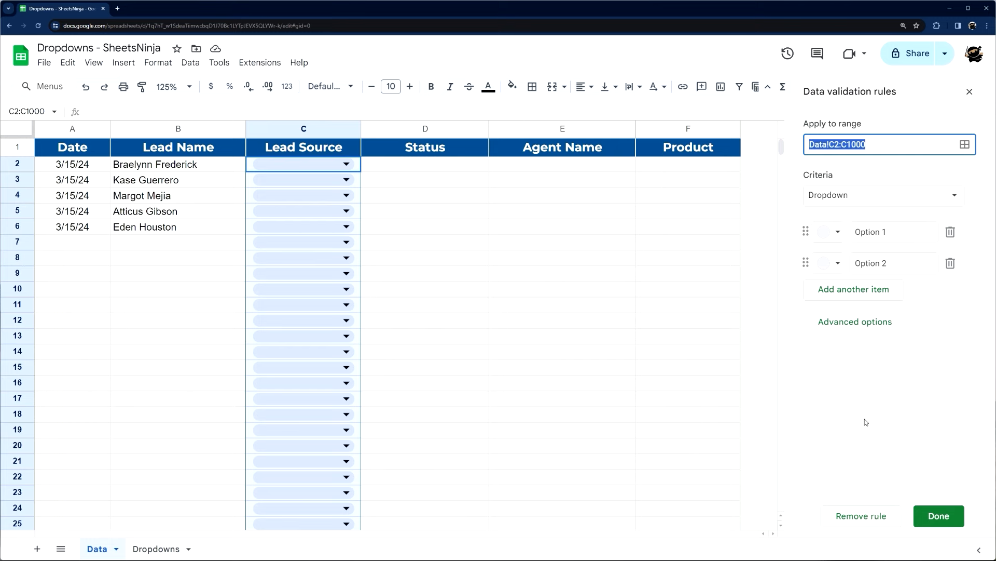
left_click(871, 144)
key("BackSpace")
key("BackSpace")
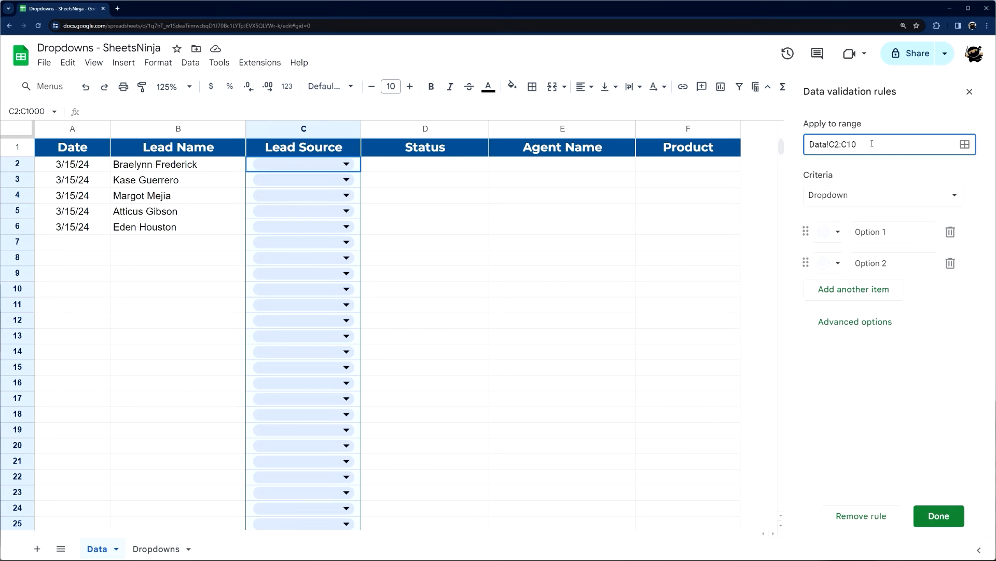
type("89")
key("BackSpace")
left_click(934, 515)
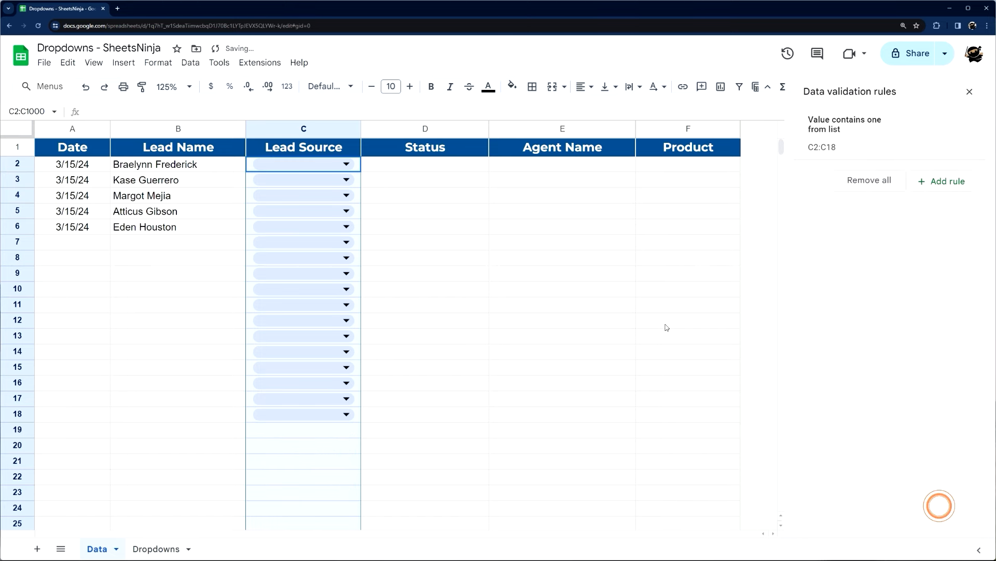
left_click(480, 304)
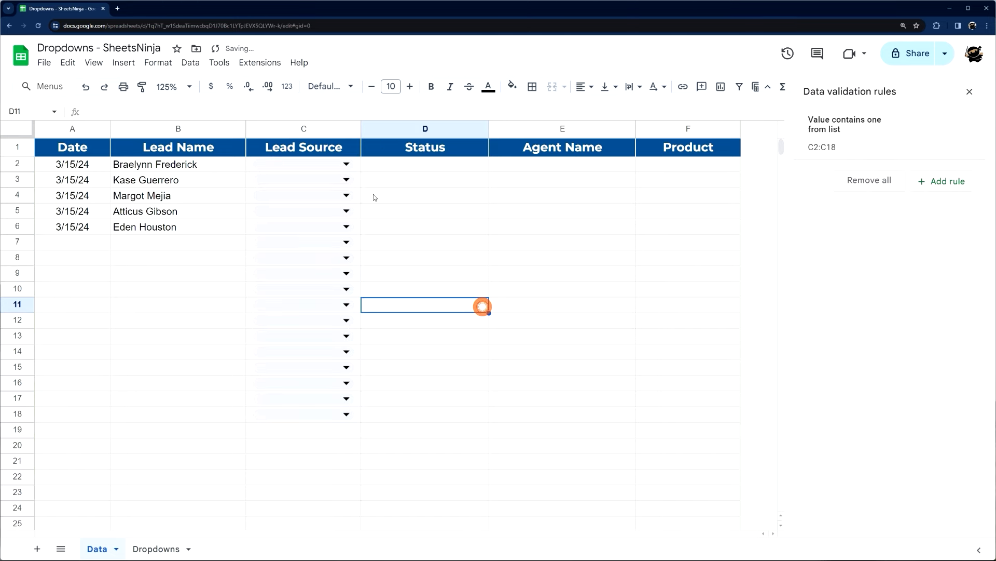
left_click(970, 91)
- Edit the dropdown rule from cell C2 and set its range to Data!C2:C so it covers the whole column
left_click(347, 164)
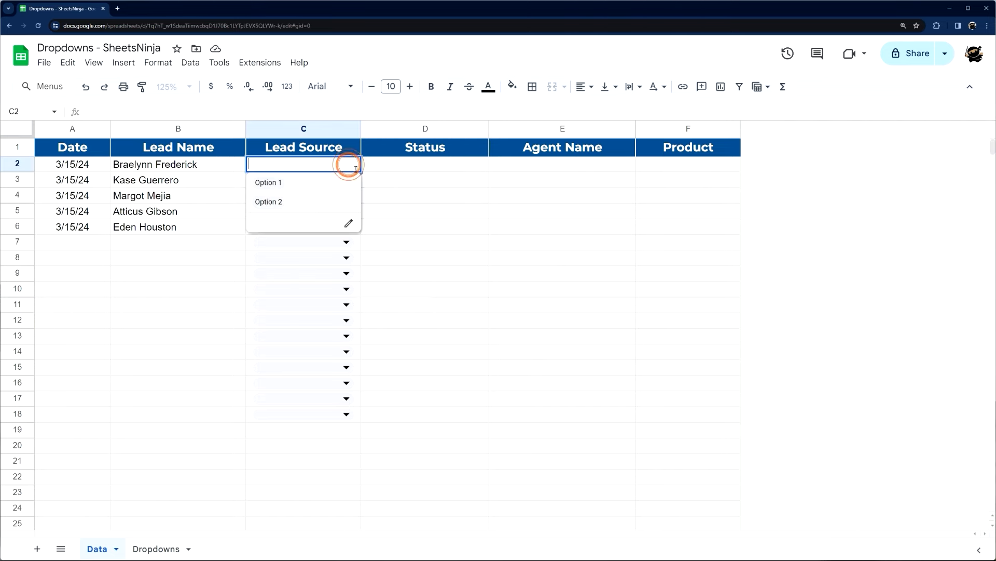
left_click(349, 224)
left_click(860, 145)
type(":C")
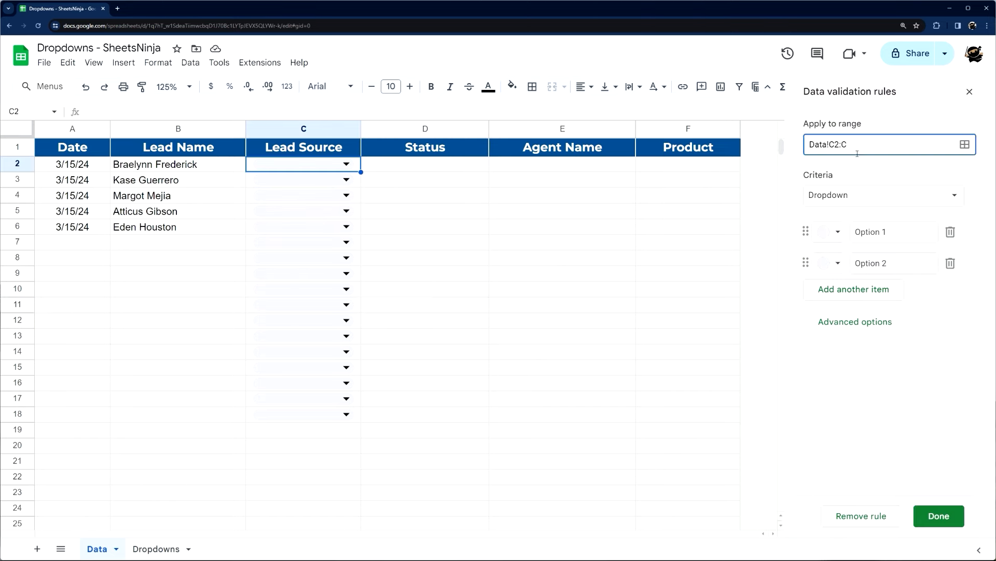
left_click(939, 515)
scroll(376, 274, "down", 8)
scroll(376, 253, "up", 8)
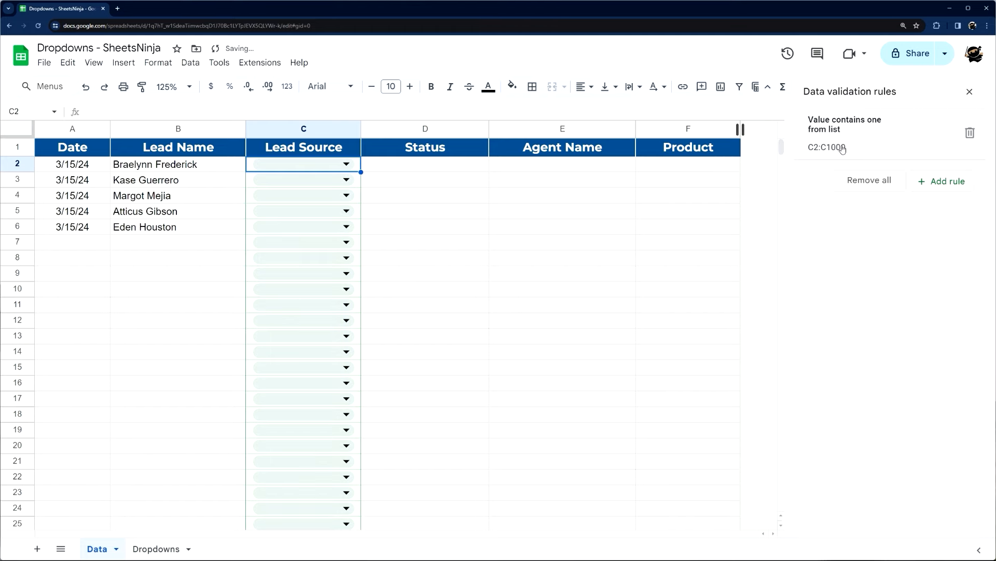
- Delete the Lead Source dropdown rule, undo the deletion and close the data validation rules
left_click(970, 133)
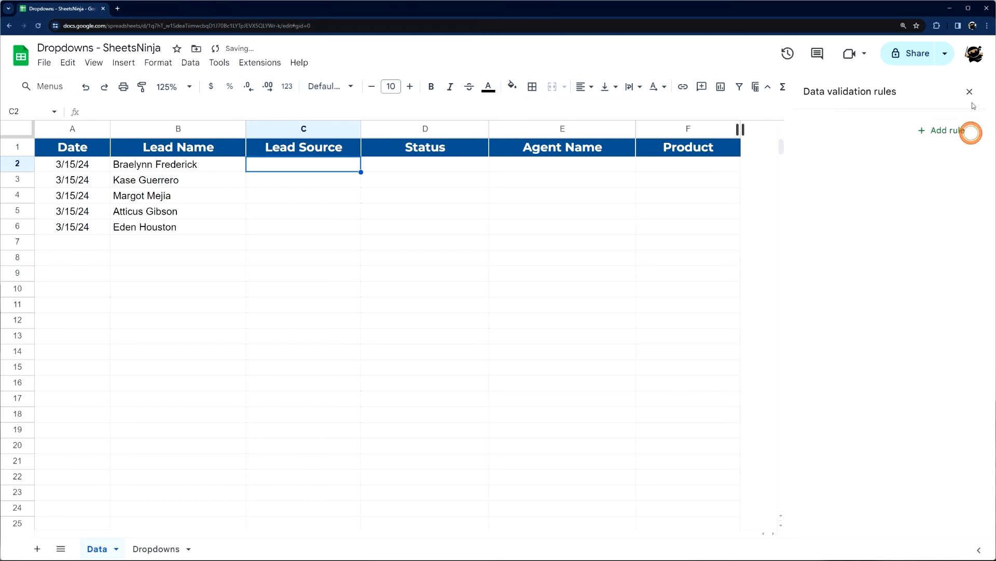
key("ctrl+z")
left_click(970, 92)
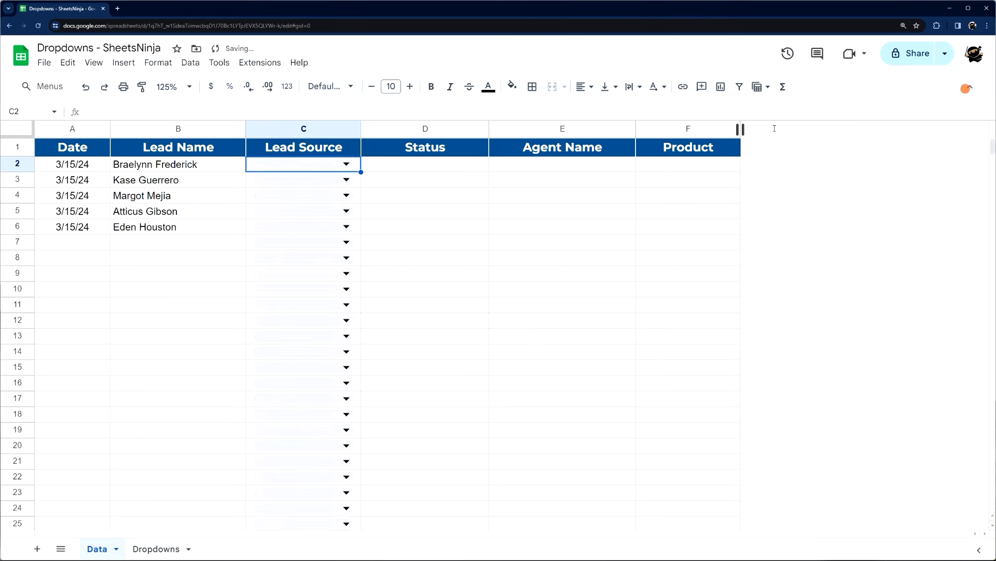
left_click(467, 317)
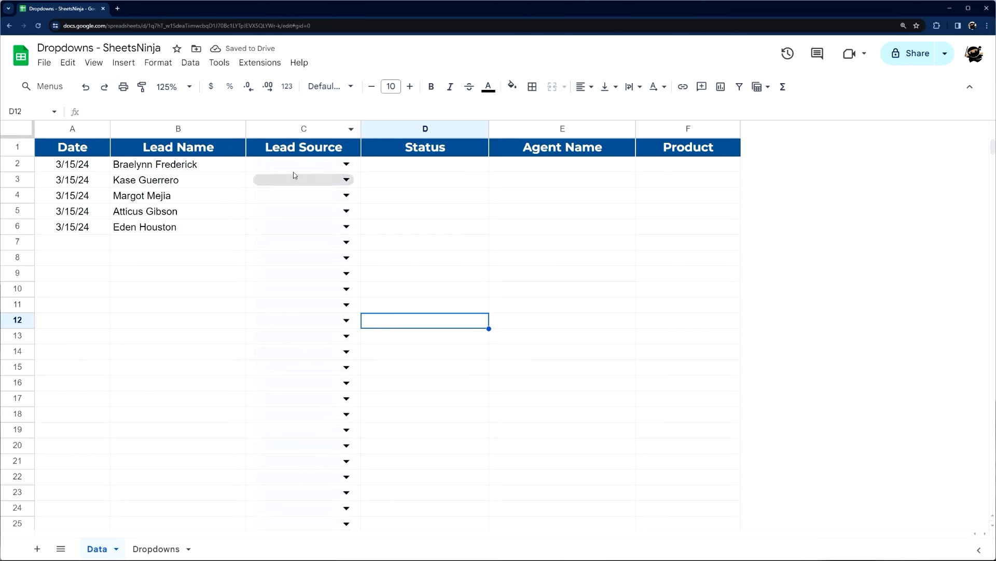
- Open the dropdown rule from cell C2 and remove it from that cell only
left_click(347, 165)
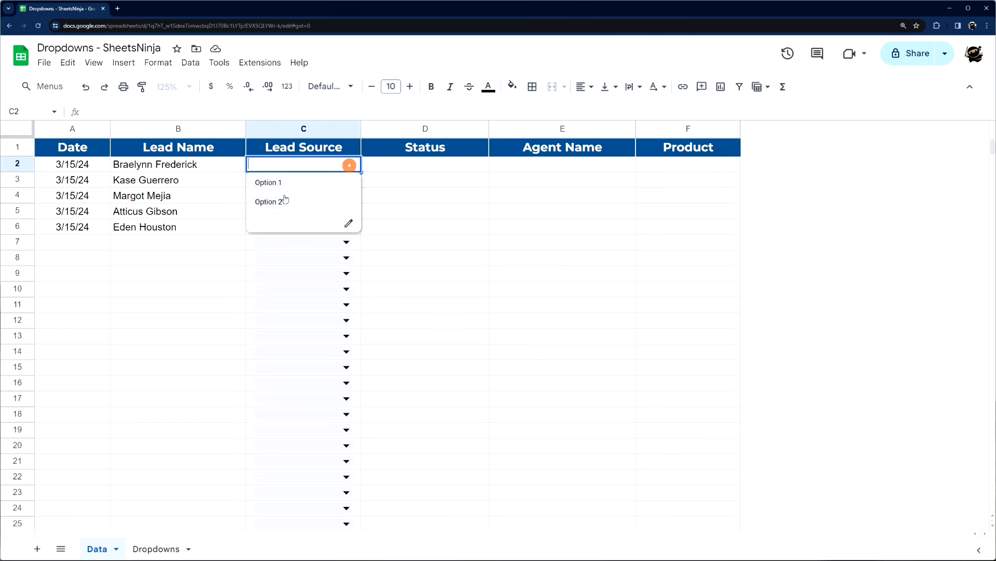
left_click(348, 224)
left_click(860, 140)
scroll(445, 232, "down", 9)
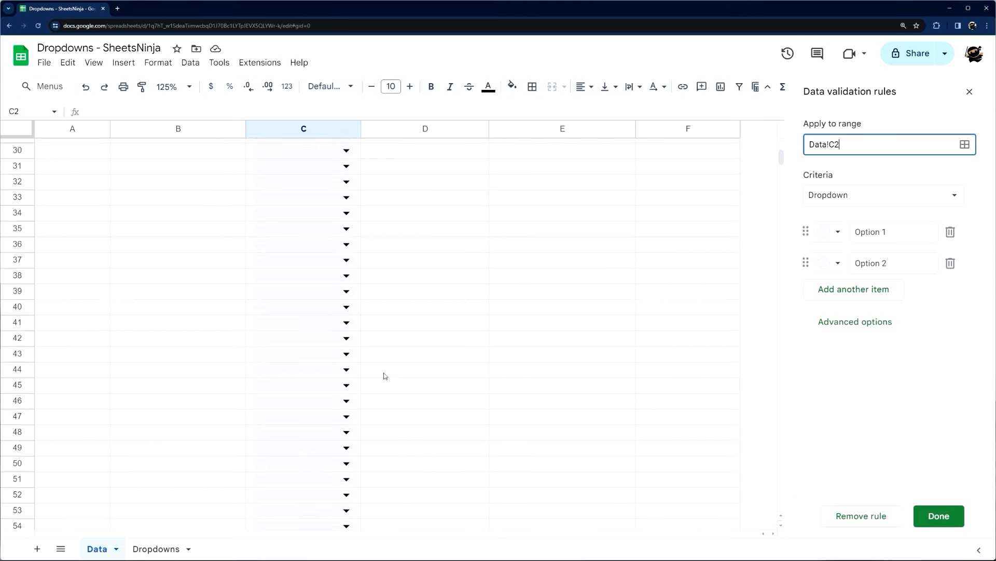
scroll(384, 374, "up", 9)
left_click(861, 516)
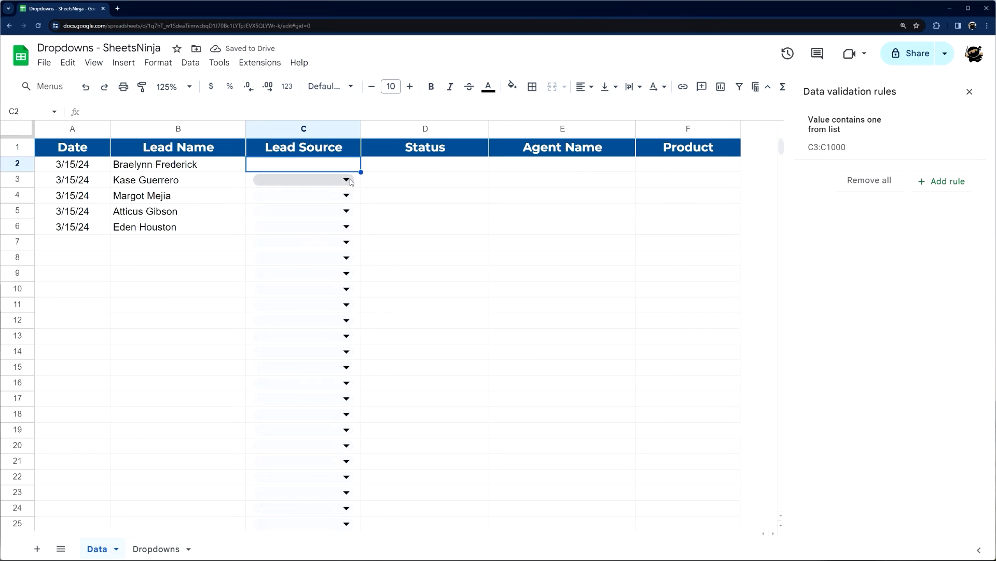
- Delete the rule on C3:C1000, undo the rule removals and close the data validation rules
left_click(971, 134)
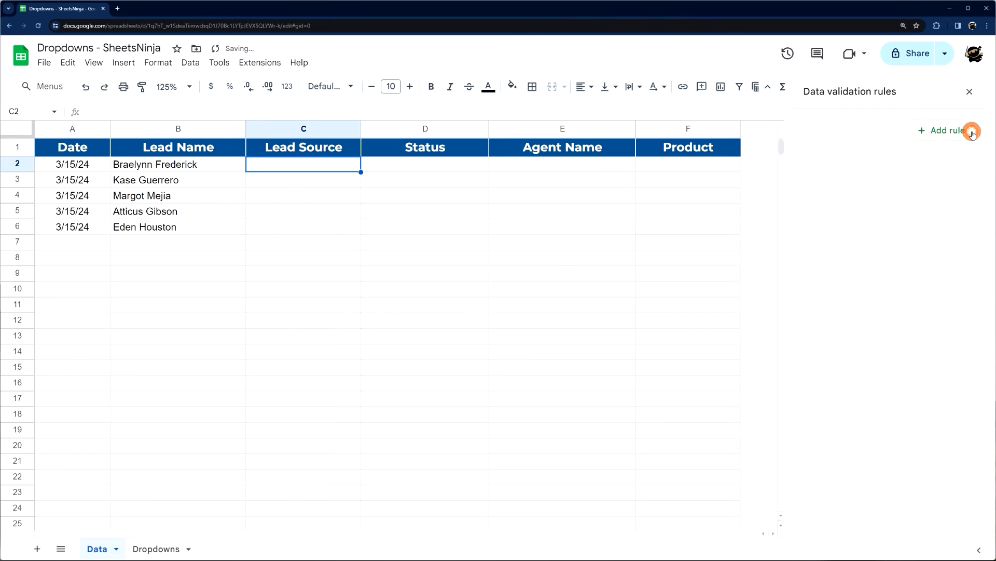
key("ctrl+z")
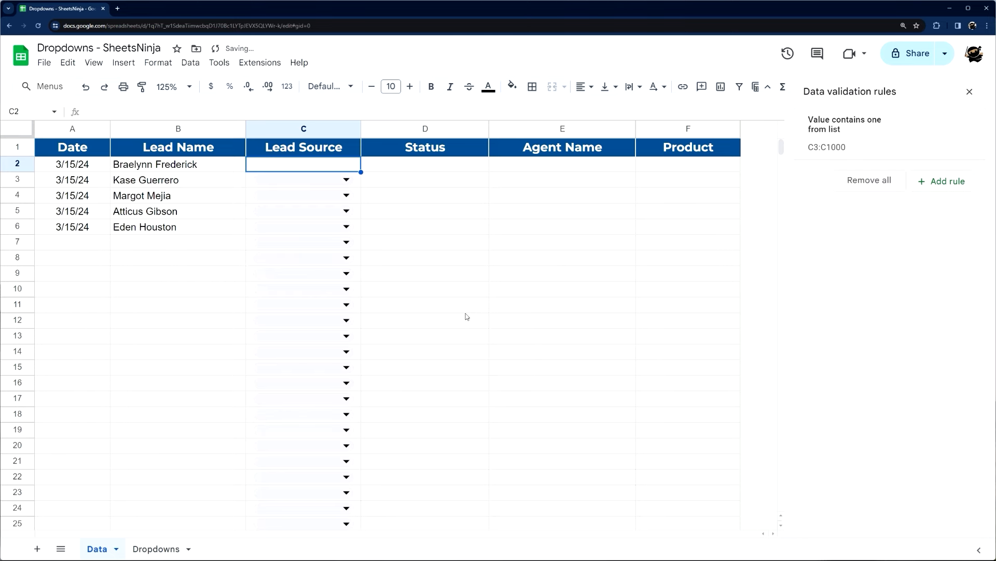
left_click(970, 91)
- Set the range of C2's dropdown rule to Data!C2:C and remove the rule from the whole column
left_click(347, 163)
left_click(351, 223)
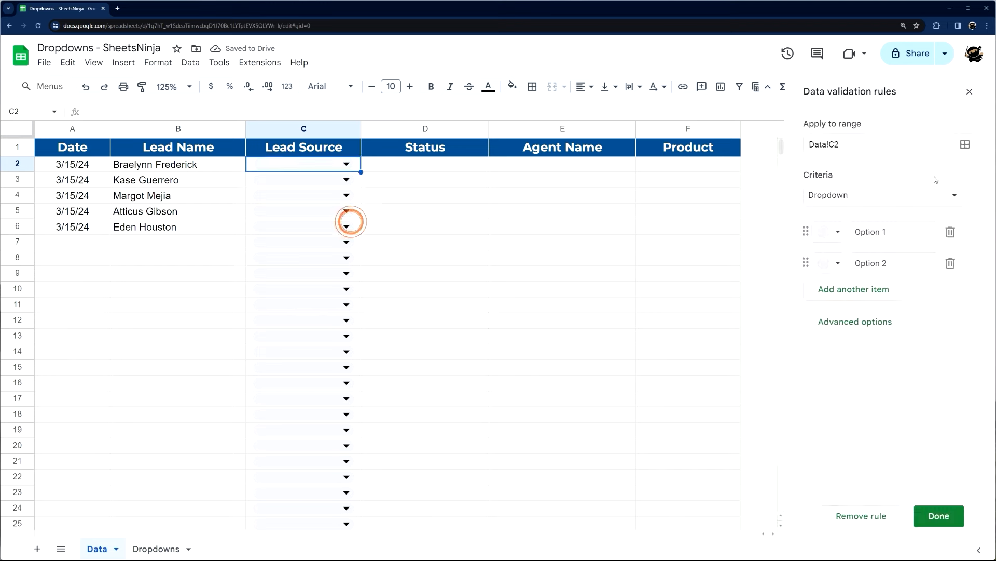
left_click(856, 144)
type("C")
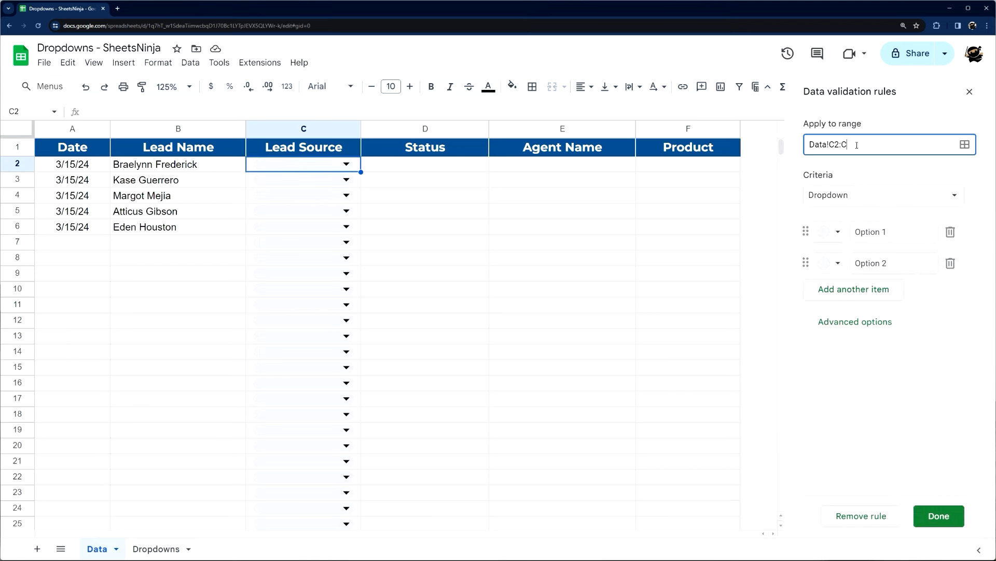
left_click(857, 516)
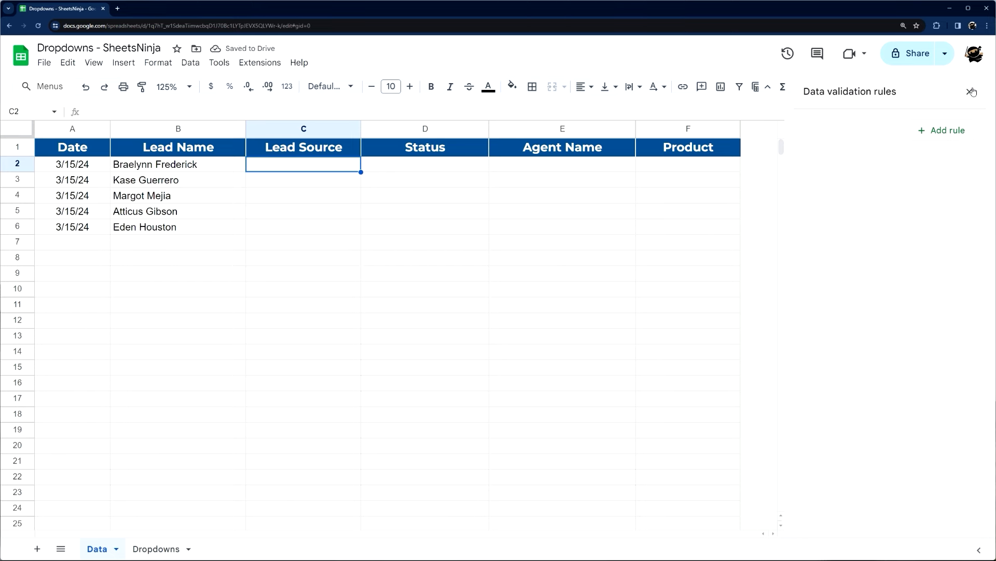
- Undo the rule removal, delete the column's dropdown rule again and close the data validation rules
key("ctrl+z")
left_click(970, 134)
left_click(970, 92)
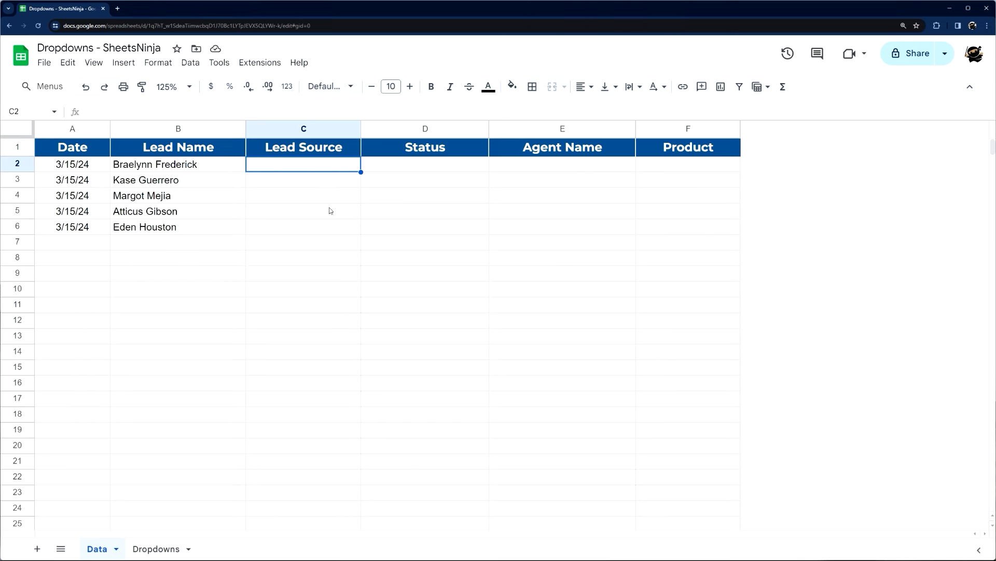
- Insert a dropdown in cell C2 and set its advanced options to show a warning for invalid data
right_click(293, 169)
left_click(334, 497)
left_click(855, 326)
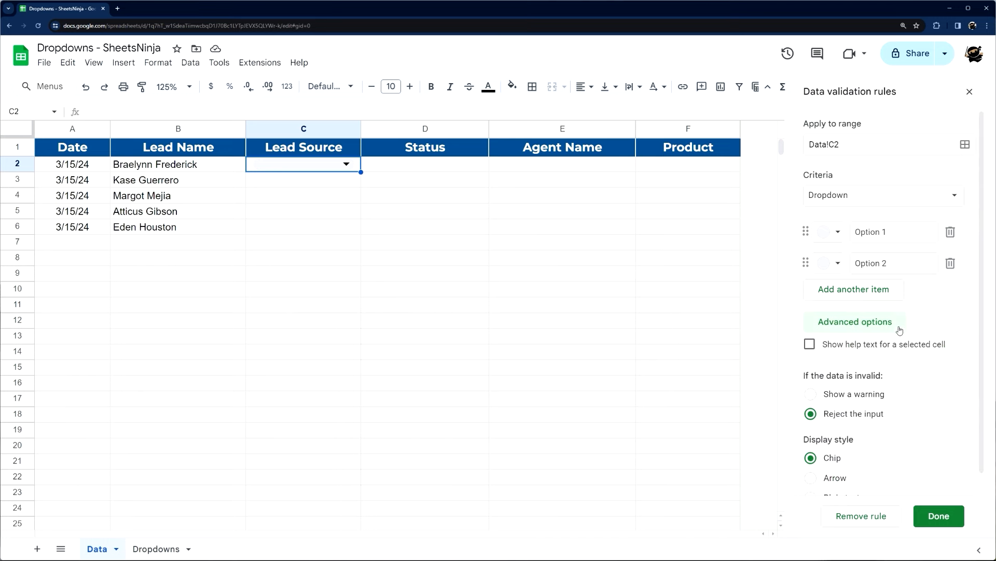
scroll(900, 332, "down", 1)
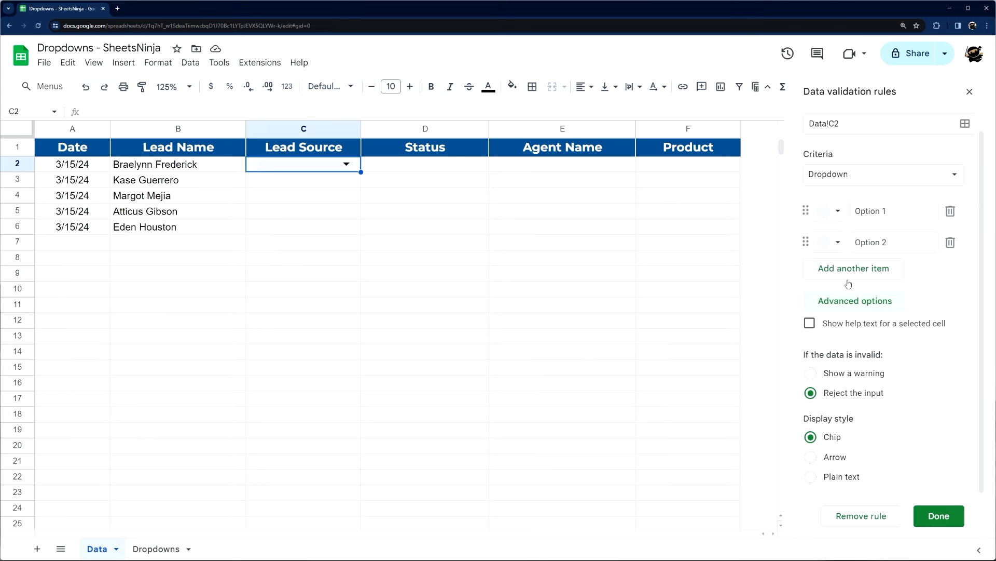
left_click(890, 211)
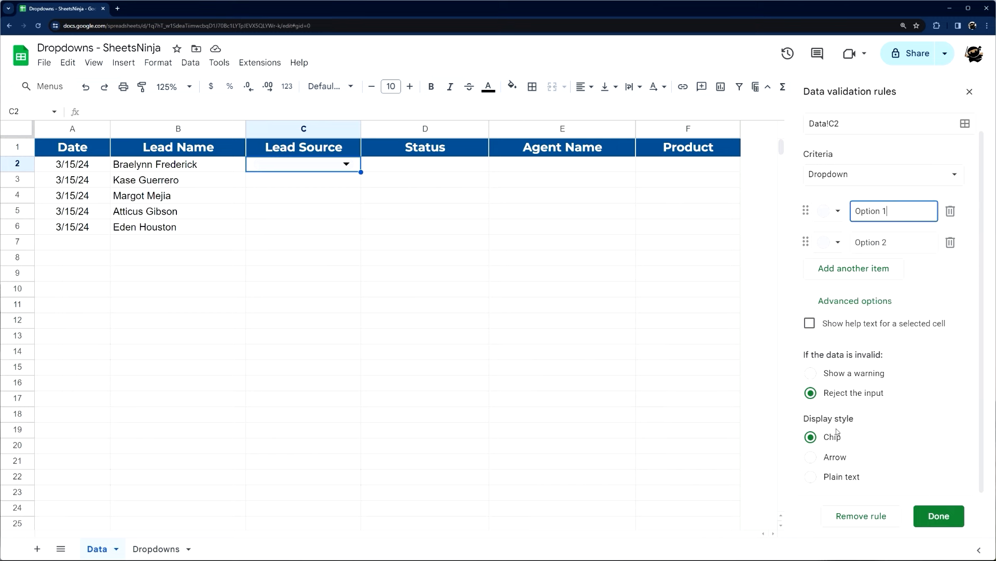
left_click(811, 374)
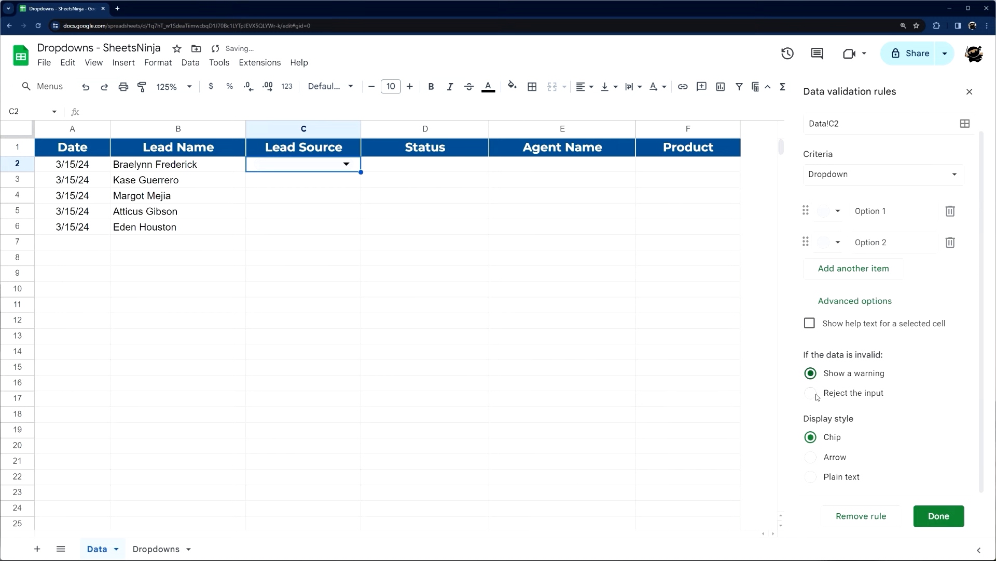
left_click(939, 516)
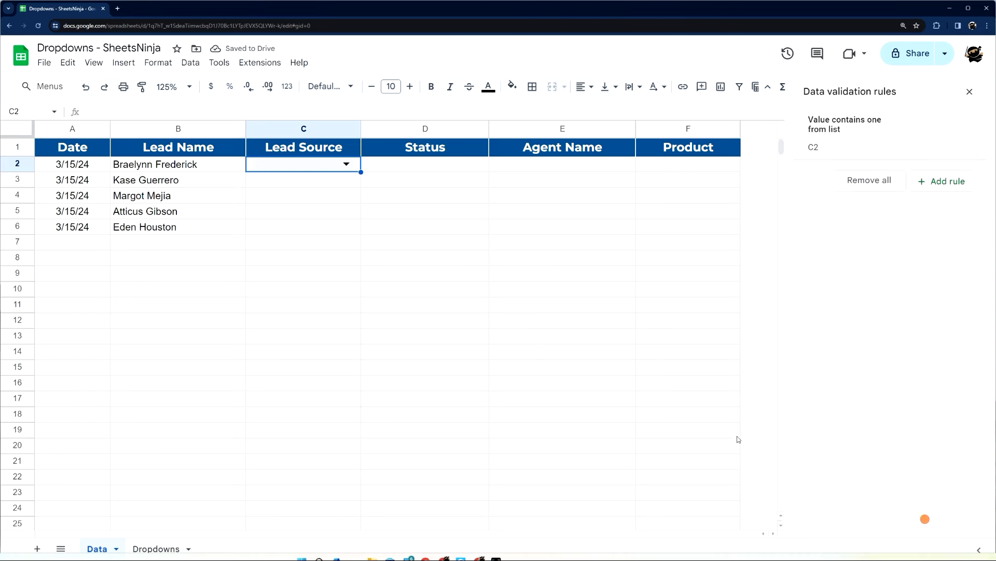
- Choose Option 1 and then Option 2 from the dropdown in C2
left_click(346, 164)
left_click(278, 178)
left_click(345, 163)
left_click(277, 204)
- Replace the content of C2 with the unlisted value Option 3 and inspect the cell's invalid-data note
double_click(330, 165)
key("ctrl+a")
key("BackSpace")
type("Option 3")
key("Return")
mouse_move(330, 168)
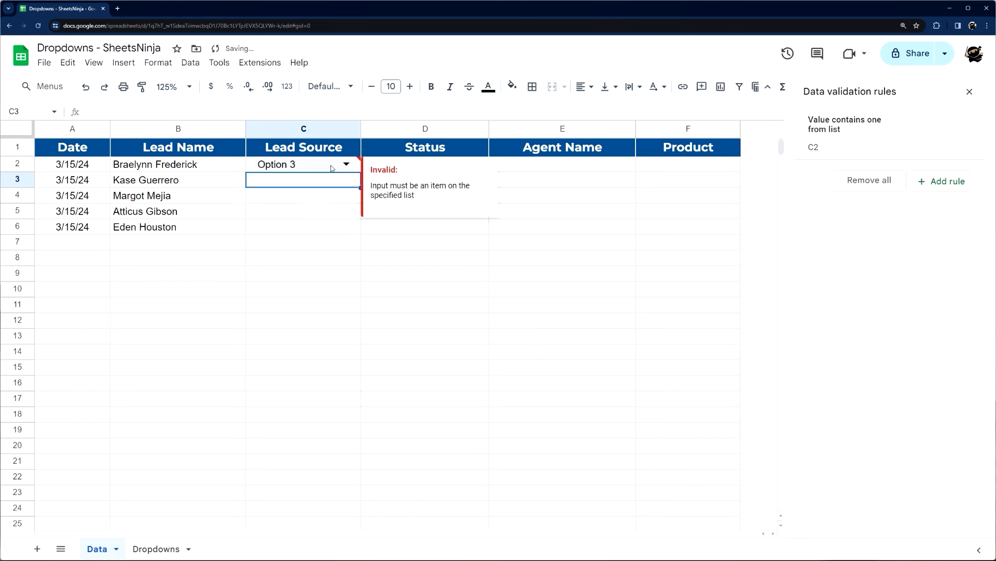
left_click(390, 257)
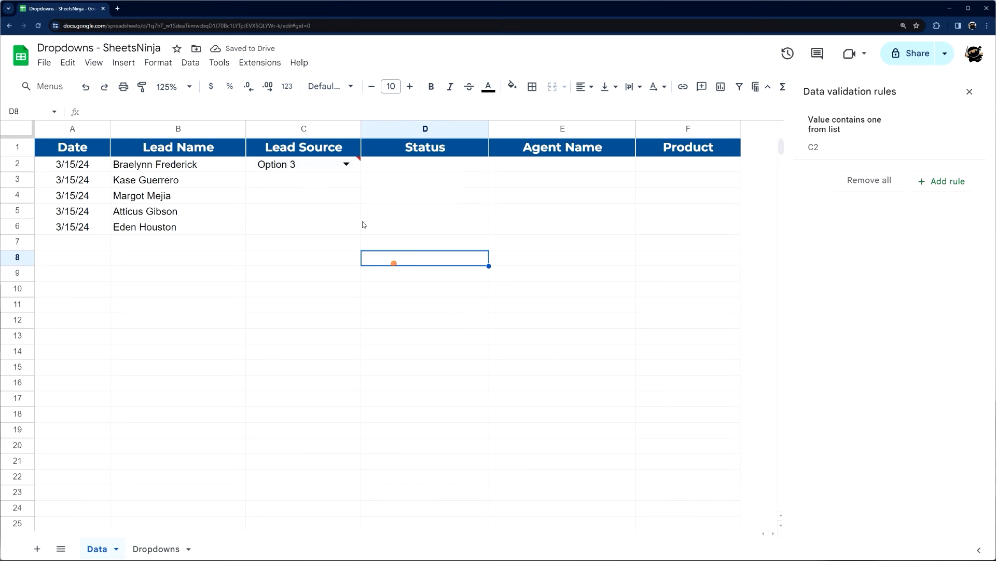
mouse_move(357, 160)
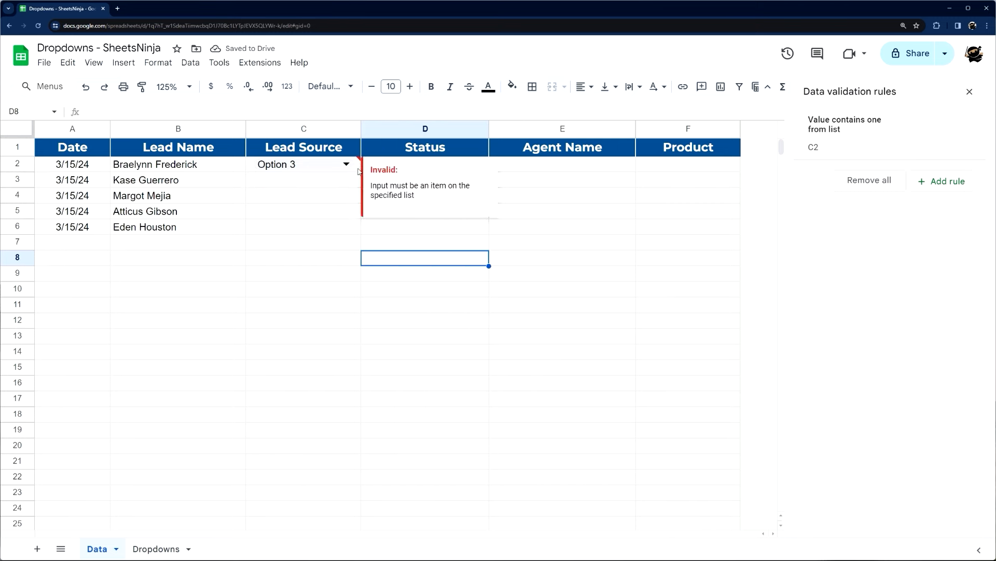
- Choose Option 1 from the dropdown in C2
left_click(346, 164)
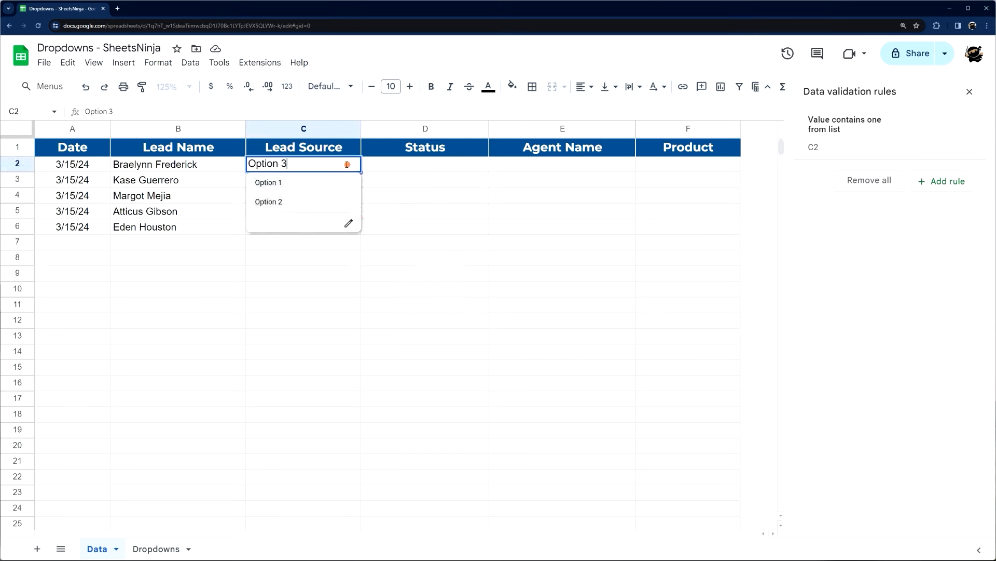
left_click(274, 183)
left_click(310, 230)
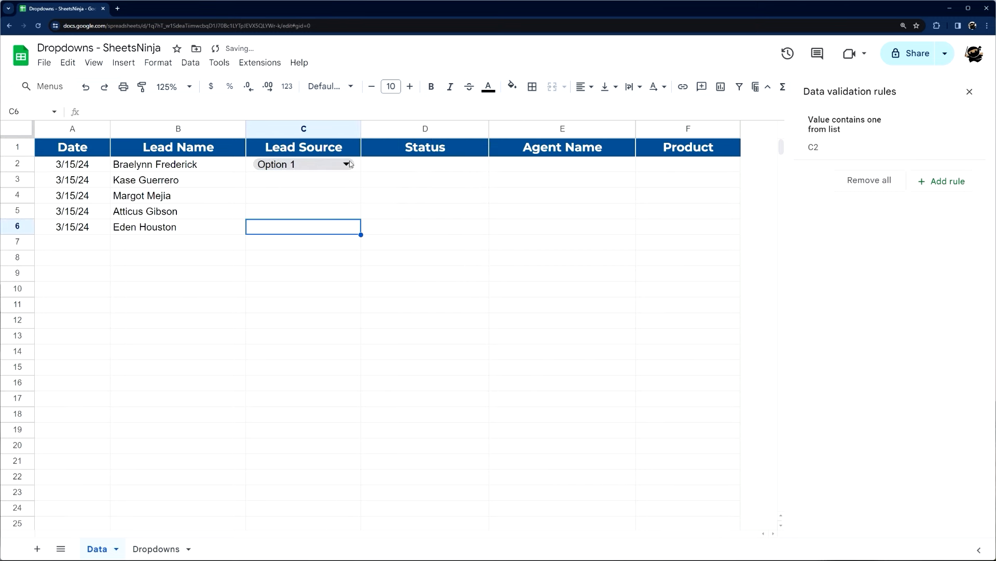
- Edit C2's dropdown rule to reject the input when the data is invalid, and apply it
left_click(350, 164)
left_click(349, 223)
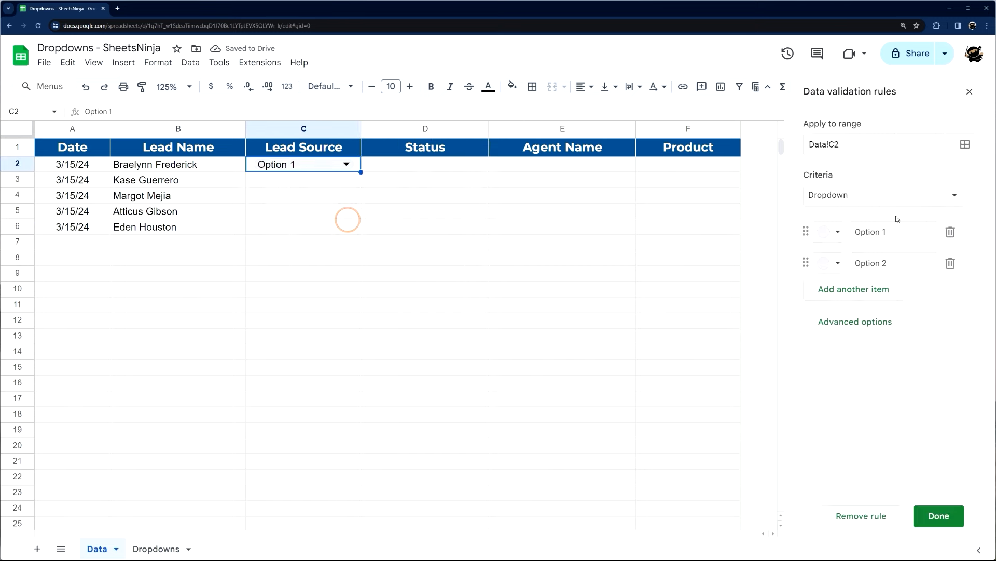
left_click(860, 320)
left_click(810, 414)
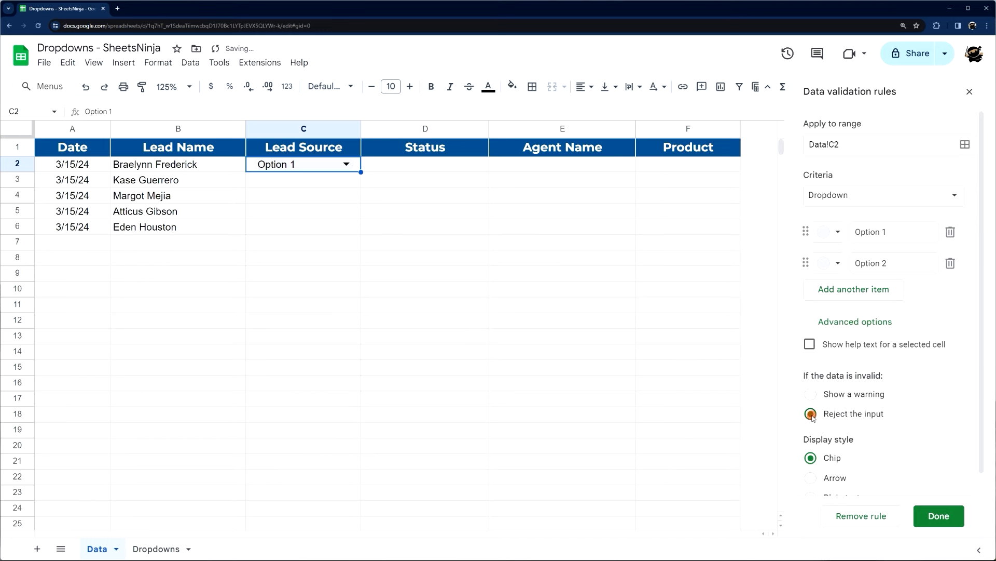
left_click(942, 515)
- Try to replace the content of C2 with the unlisted value Option 4, and dismiss the error dialog
left_click(355, 166)
key("BackSpace")
type("4")
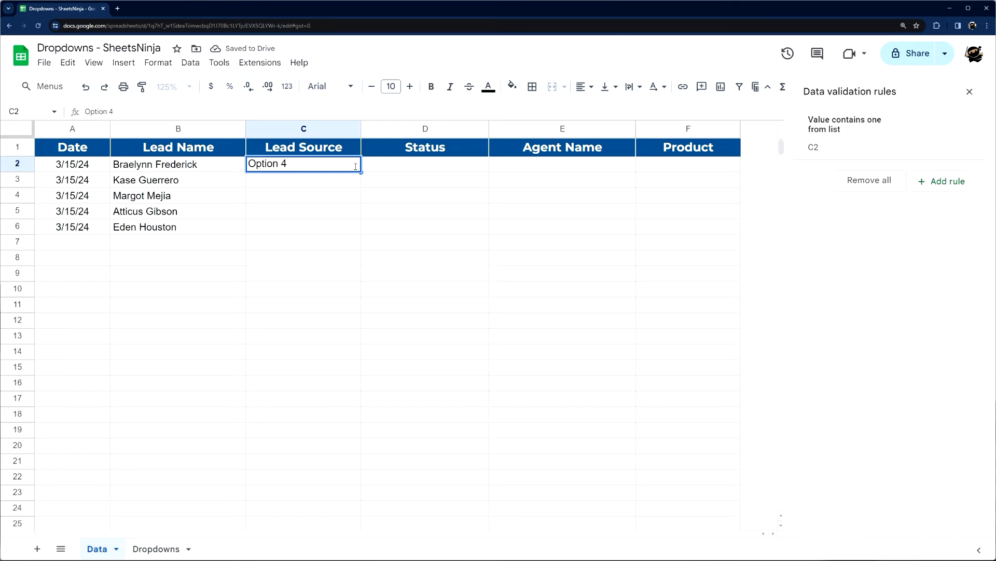
key("Return")
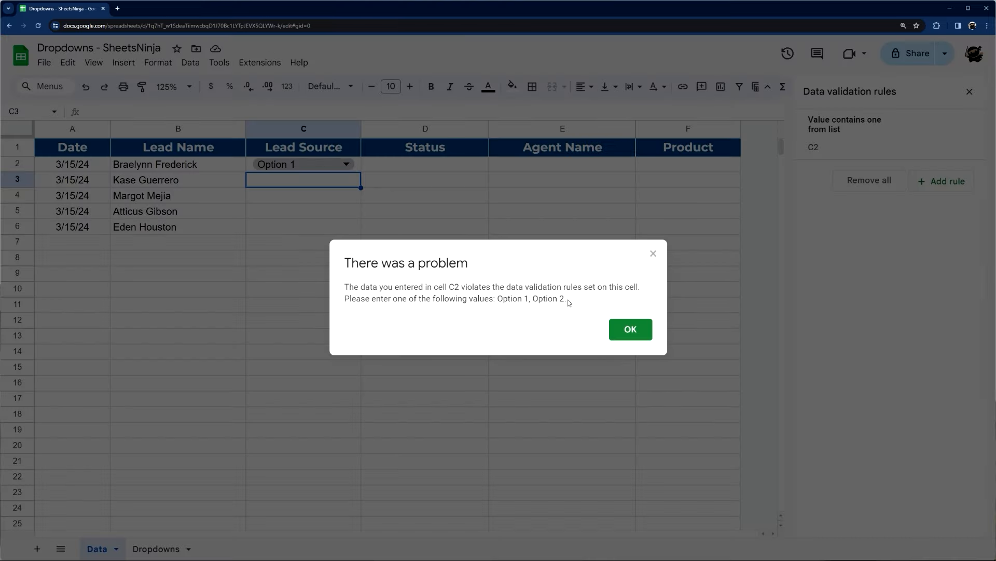
left_click(628, 330)
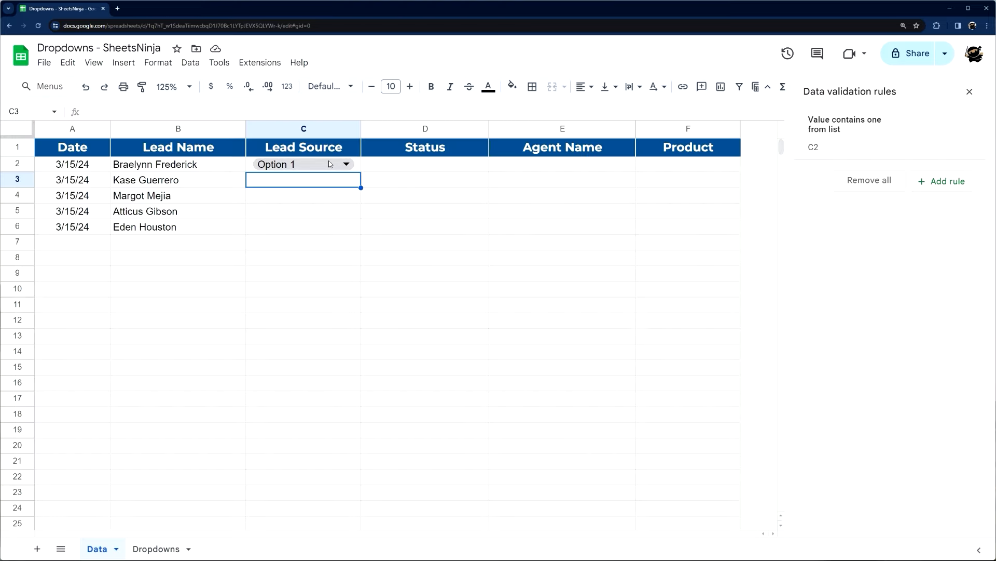
- Open C2's dropdown rule for editing and expand its advanced options down to the display styles
left_click(357, 169)
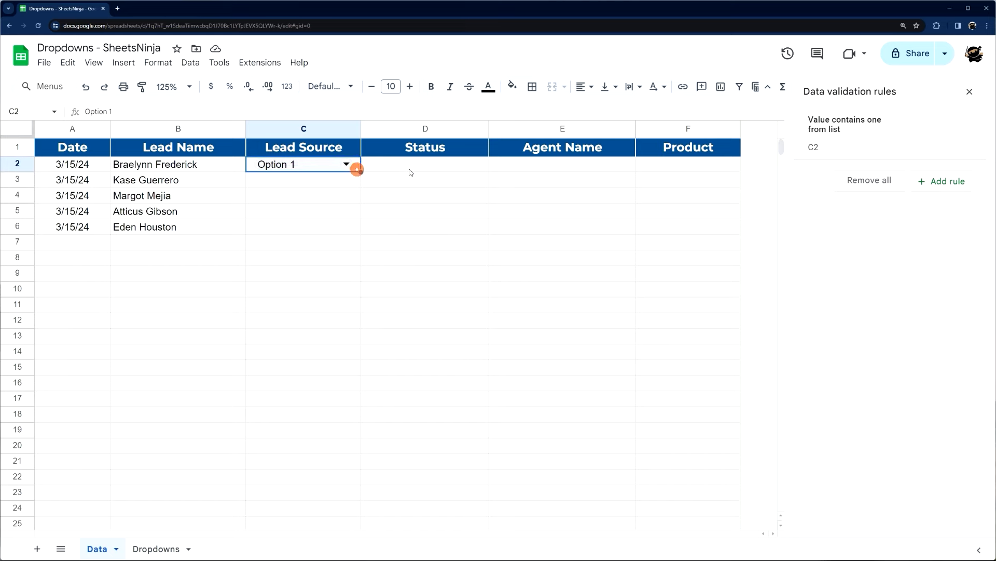
left_click(852, 141)
left_click(845, 323)
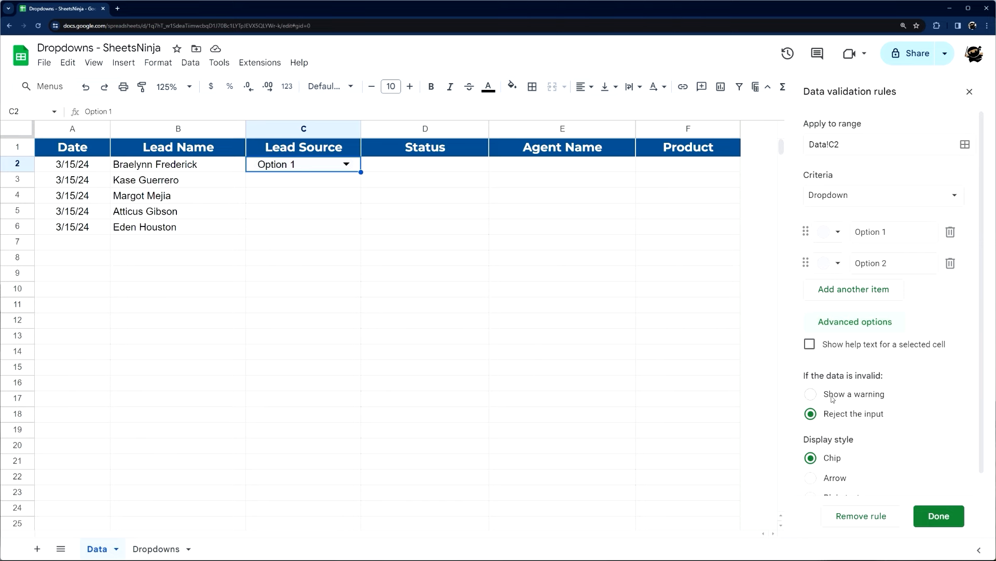
scroll(863, 404, "down", 1)
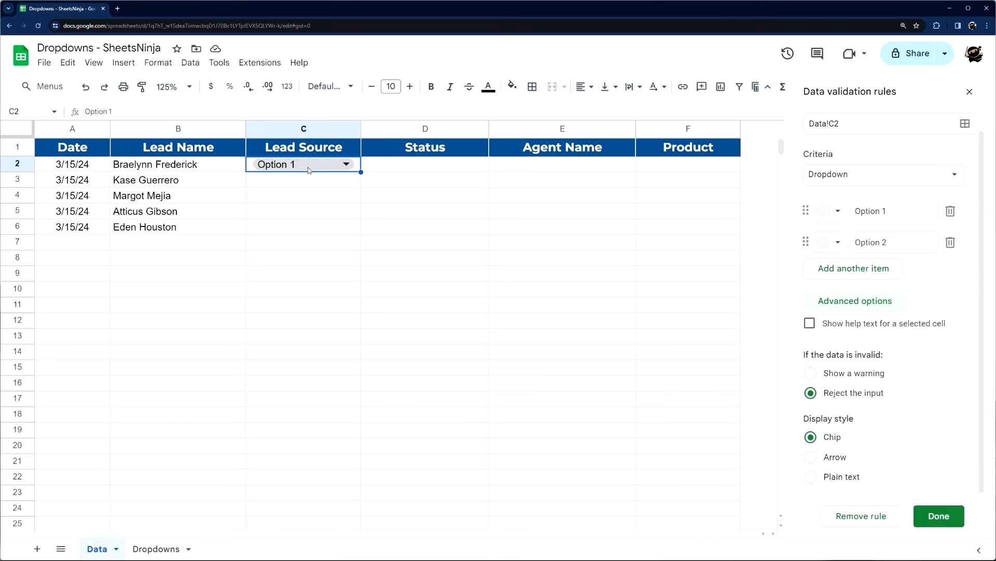
- Try the Arrow and Plain text display styles on C2's dropdown, opening the cell's option list with each
left_click(811, 457)
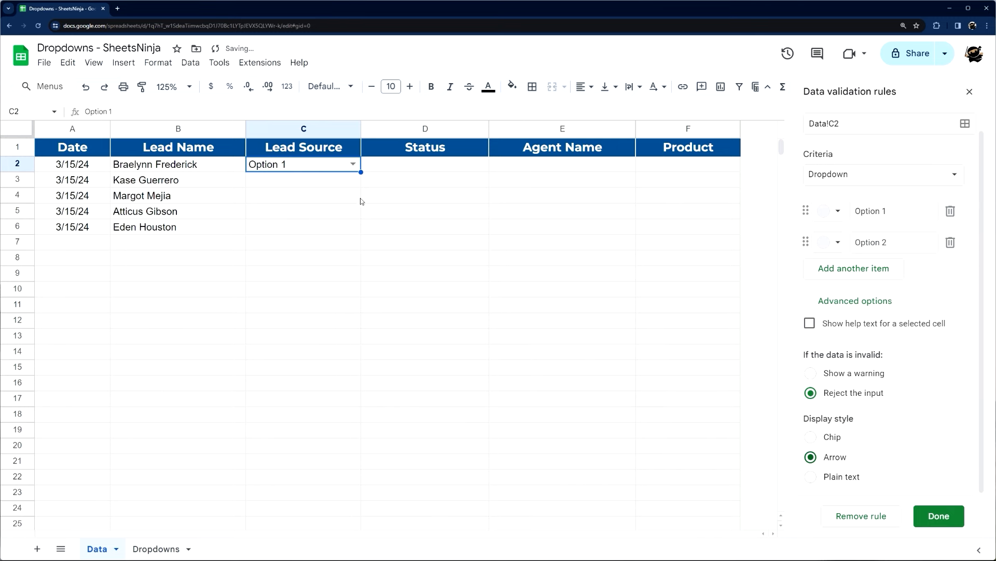
left_click(355, 165)
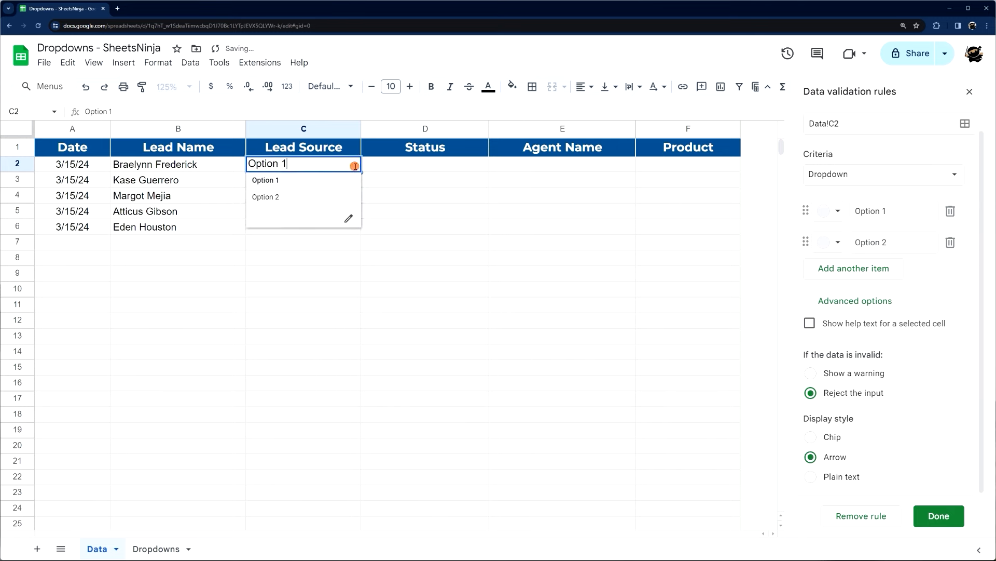
left_click(812, 477)
left_click(522, 300)
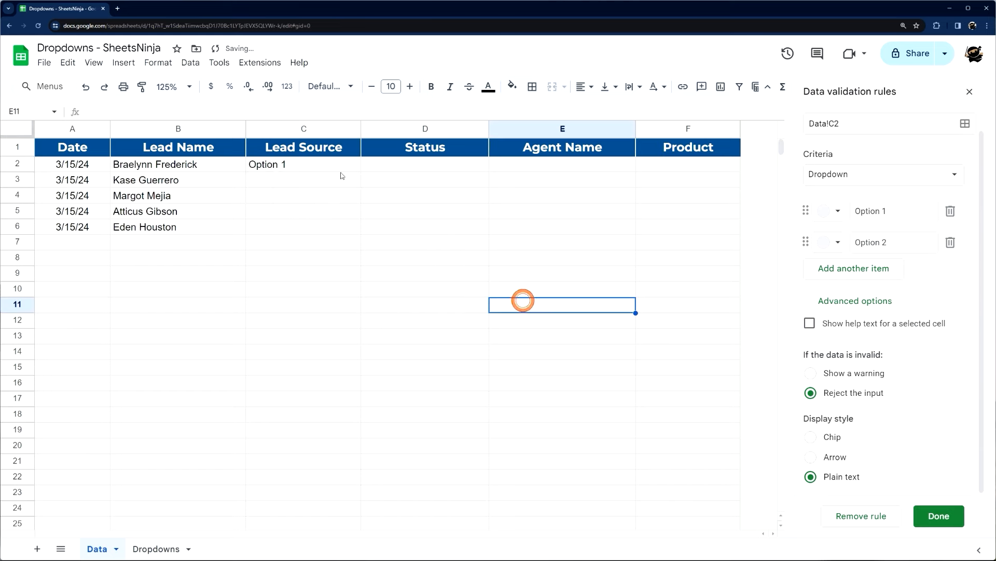
left_click(318, 167)
double_click(318, 167)
left_click(393, 177)
double_click(329, 164)
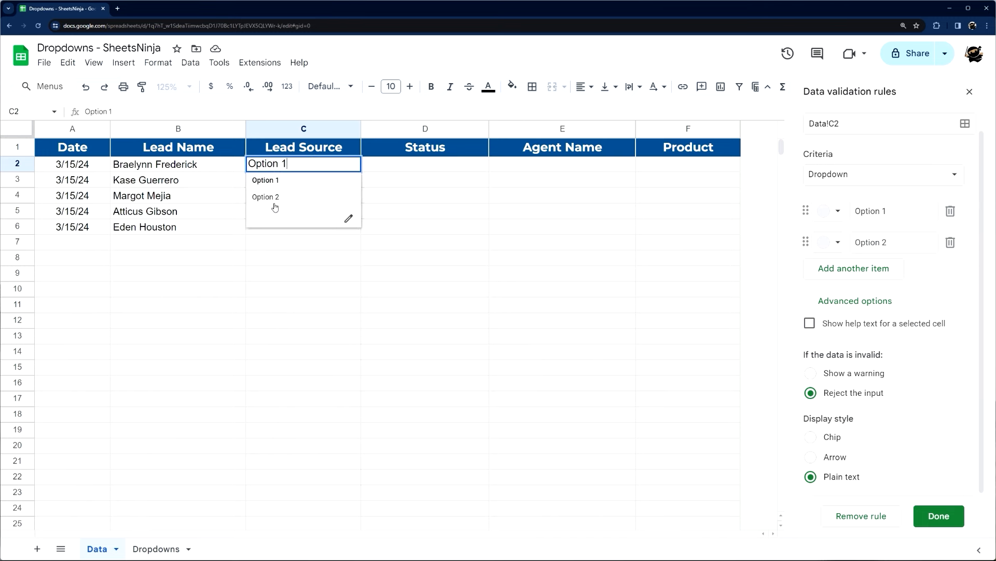
left_click(446, 186)
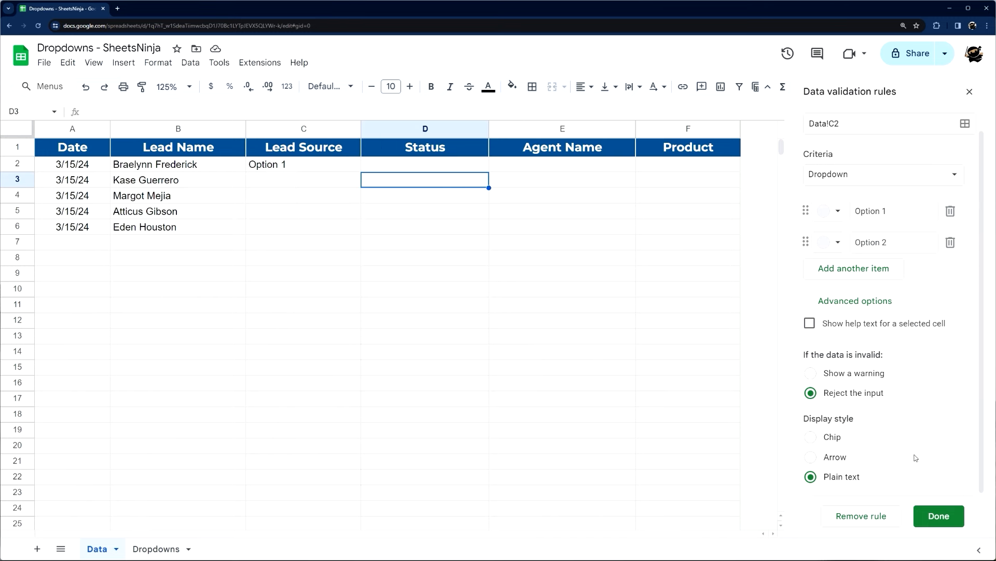
- Compare the Arrow, Chip and Plain text display styles for C2's dropdown, ending on Chip
left_click(835, 458)
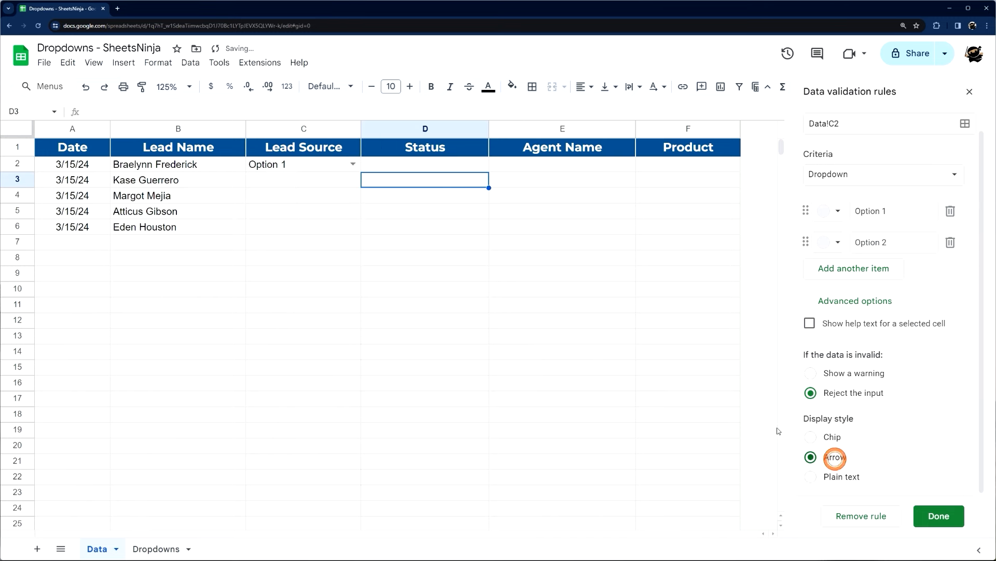
left_click(833, 437)
left_click(836, 458)
left_click(840, 475)
left_click(832, 437)
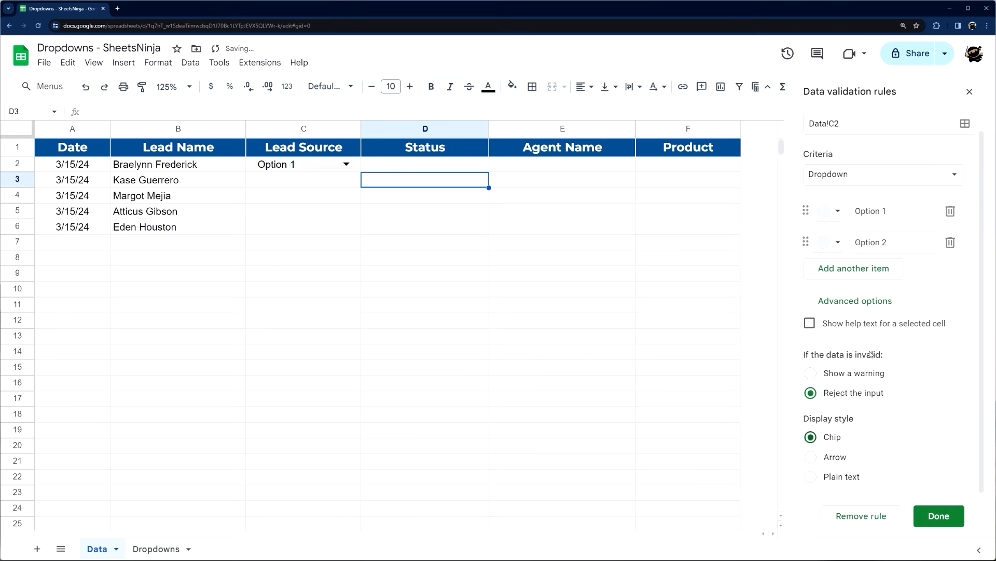
- Enable help text for the selected cell with the message "Select an option", apply the rule and close the validation settings
left_click(809, 323)
left_click(838, 347)
type("Sele")
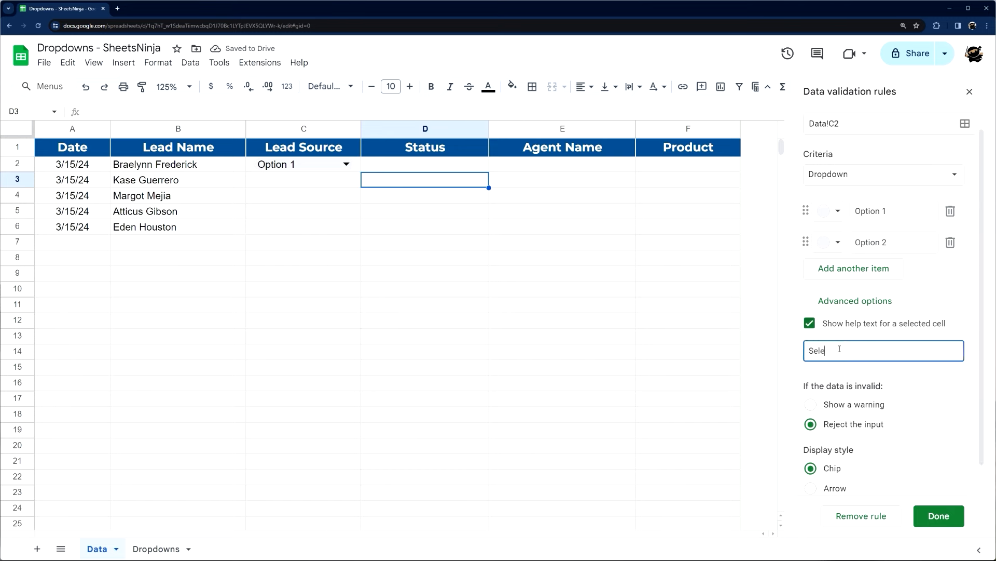
type("ct an option")
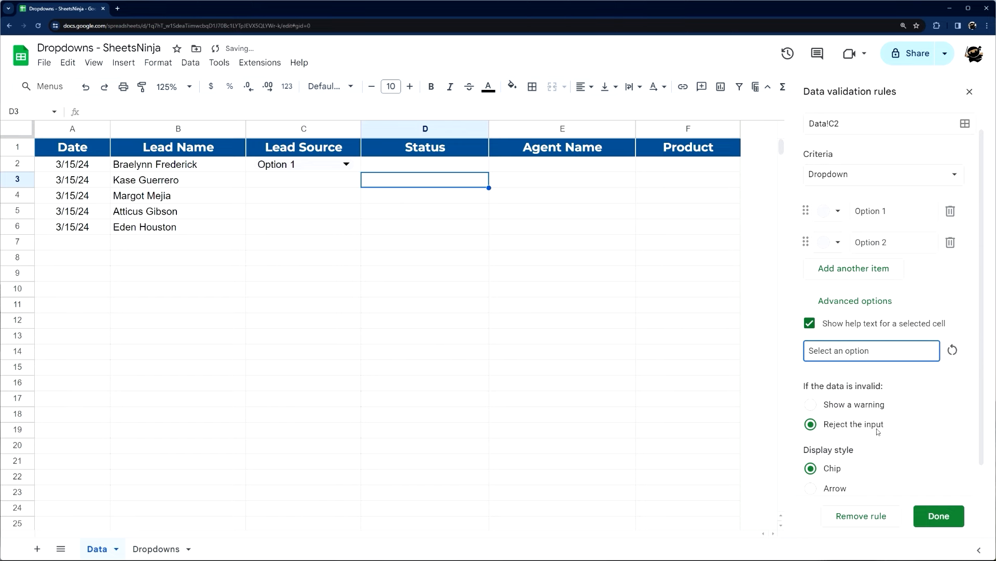
left_click(939, 515)
left_click(969, 92)
- Reselect Option 1 in C2, try to change it to the unlisted value Option 3, and dismiss the error dialog
left_click(346, 164)
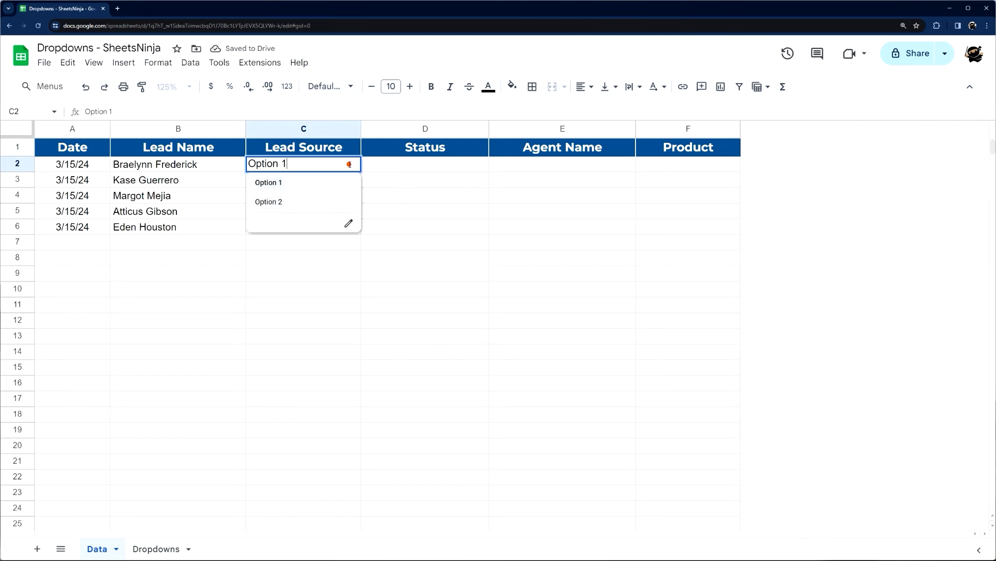
left_click(305, 184)
double_click(332, 164)
left_click(303, 183)
double_click(332, 164)
key("BackSpace")
type("3")
key("Return")
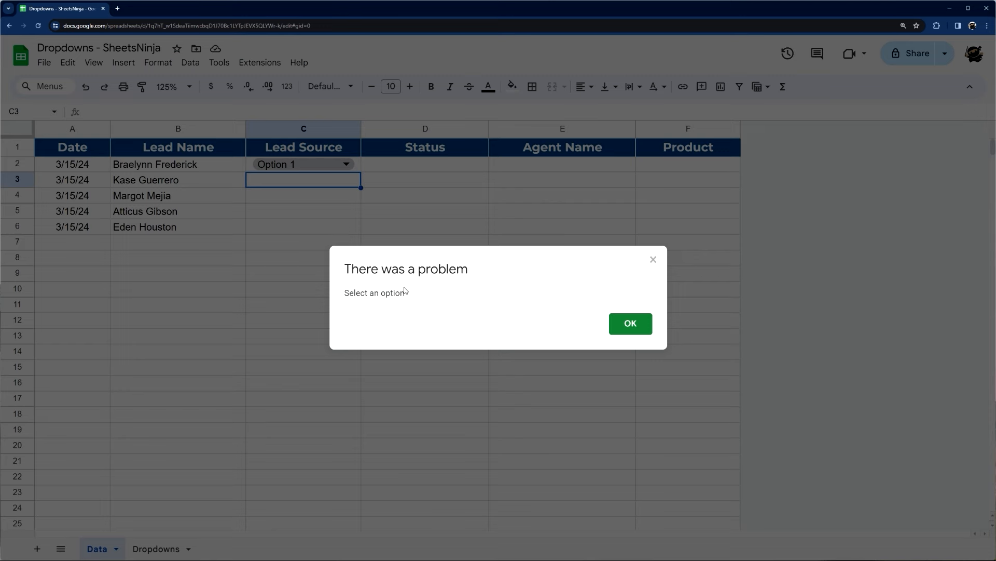
left_click_drag(414, 292, 336, 292)
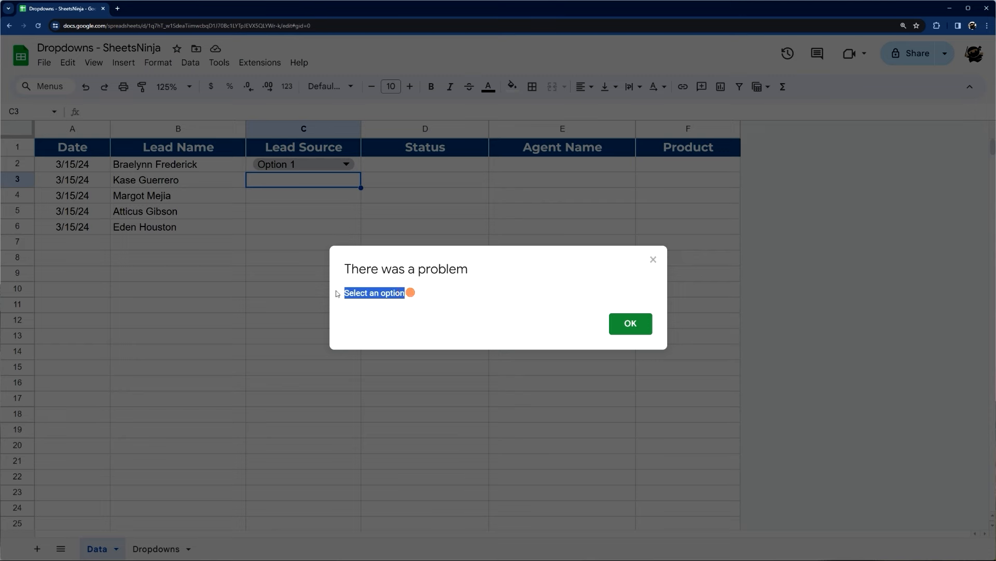
left_click(633, 327)
- Reopen C2's dropdown rule, review its advanced options and close it without changes
left_click(359, 167)
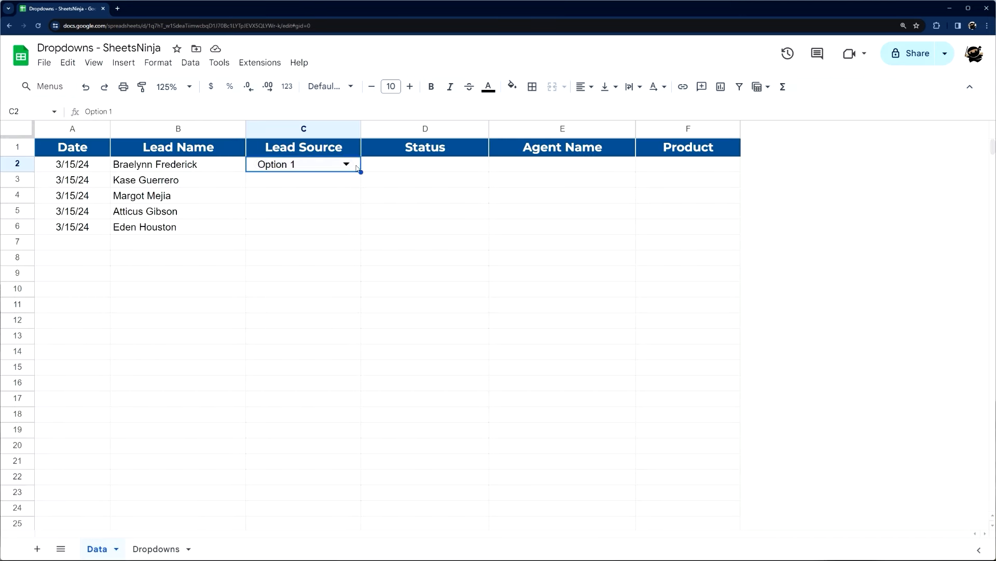
left_click(346, 164)
left_click(344, 221)
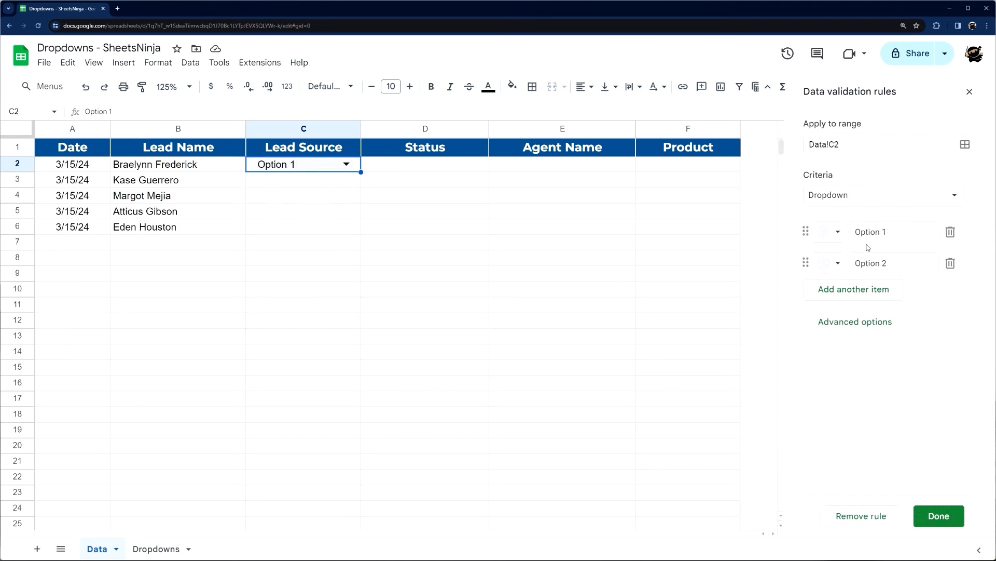
left_click(846, 320)
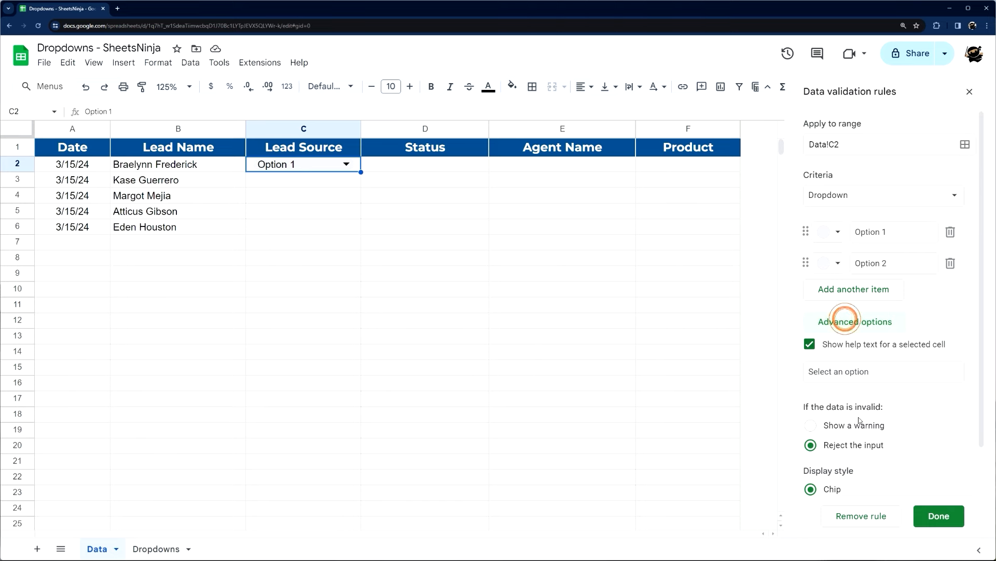
left_click(347, 164)
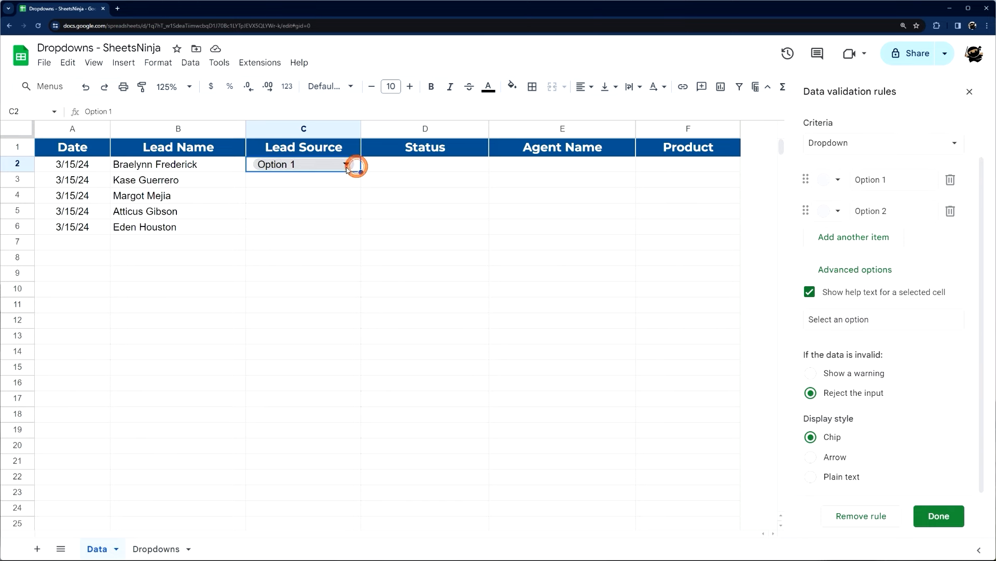
left_click(371, 170)
left_click(353, 172)
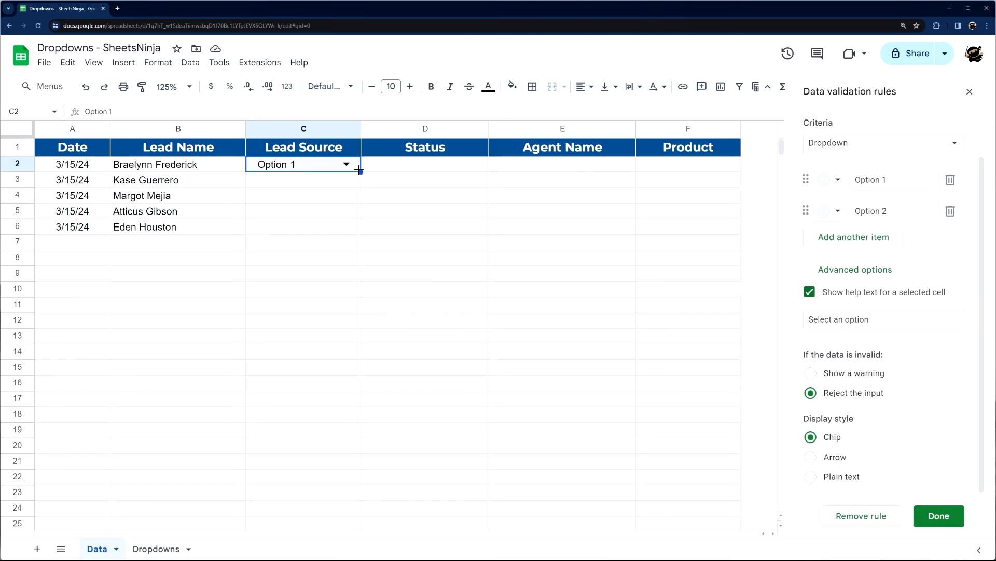
left_click(401, 179)
left_click(970, 91)
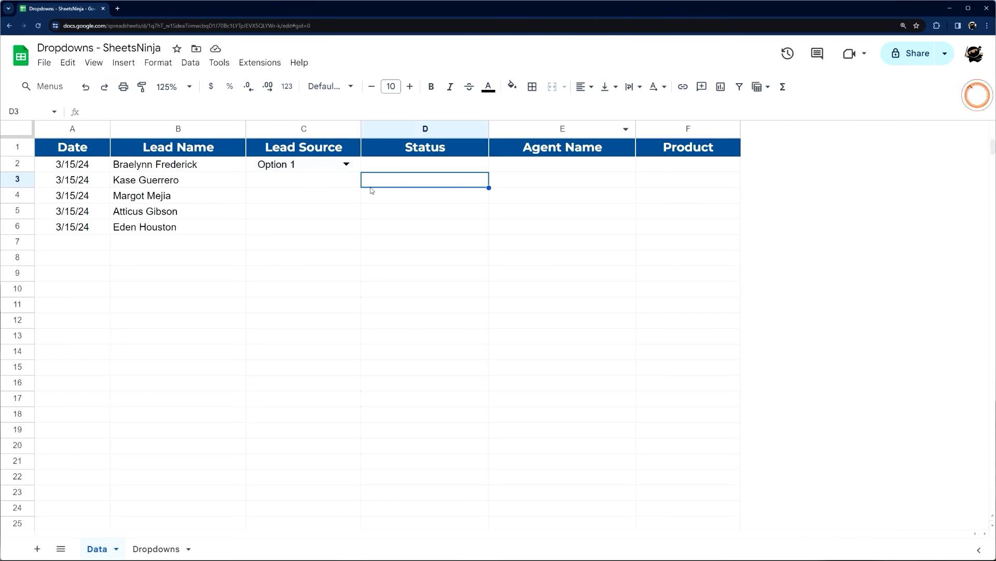
- Erase the selected option from C2 by emptying the cell's text
left_click(346, 164)
left_click(415, 189)
double_click(303, 163)
key("ctrl+a")
key("BackSpace")
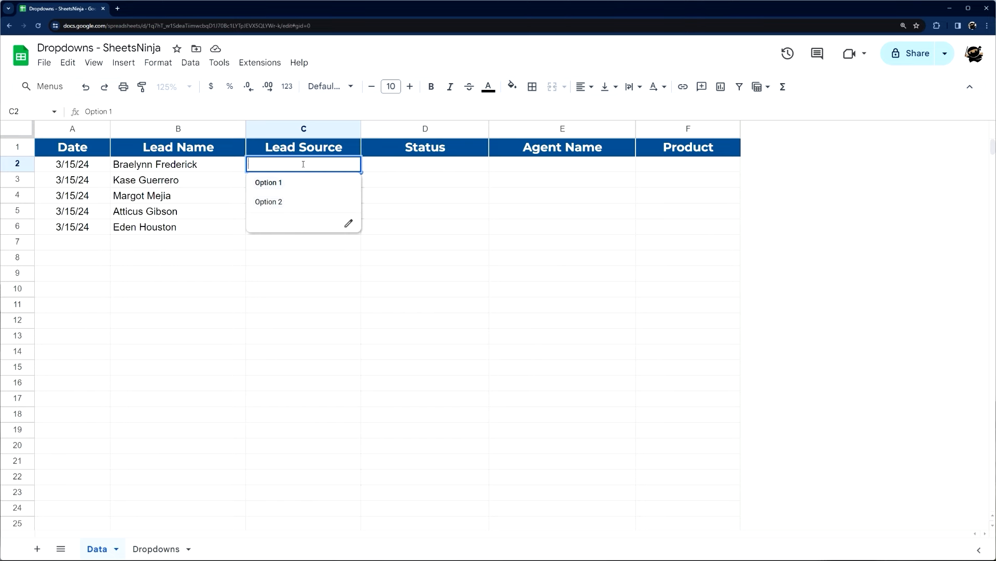
key("Return")
- Open C2's option list without choosing anything, and delete the cell's contents
left_click(346, 163)
left_click(464, 189)
left_click(346, 164)
left_click(396, 175)
left_click(347, 170)
left_click(347, 170)
key("Delete")
left_click(381, 169)
- Choose Option 1 from the dropdown in C2, delete the cell's contents, and check the option list again
left_click(353, 163)
left_click(344, 163)
left_click(288, 183)
left_click(401, 181)
left_click(349, 170)
key("Delete")
left_click(347, 165)
left_click(383, 178)
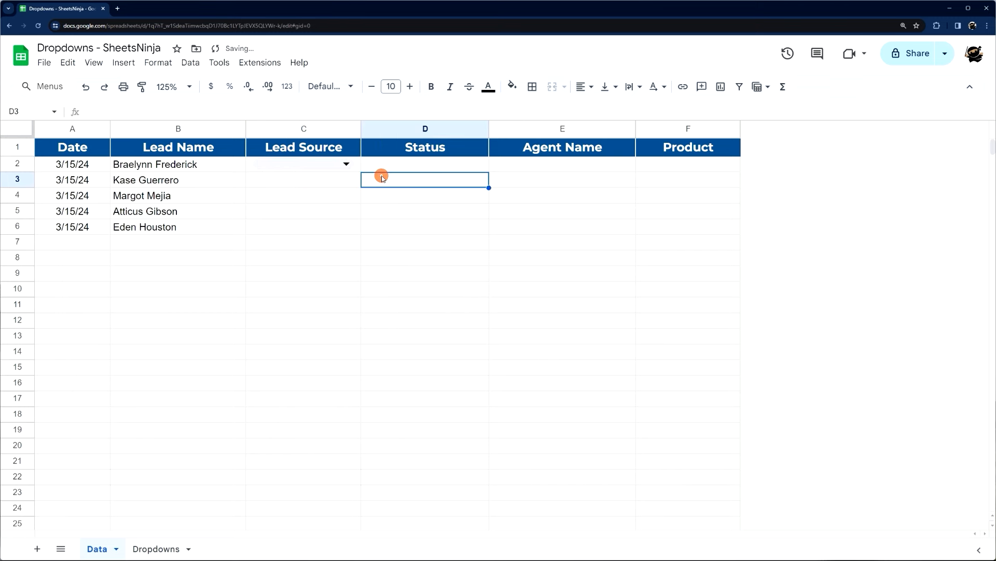
- Change the display style of C2's dropdown rule to Arrow and open the cell's option list
left_click(346, 164)
left_click(349, 221)
left_click(855, 324)
scroll(855, 332, "down", 2)
left_click(834, 454)
left_click(355, 162)
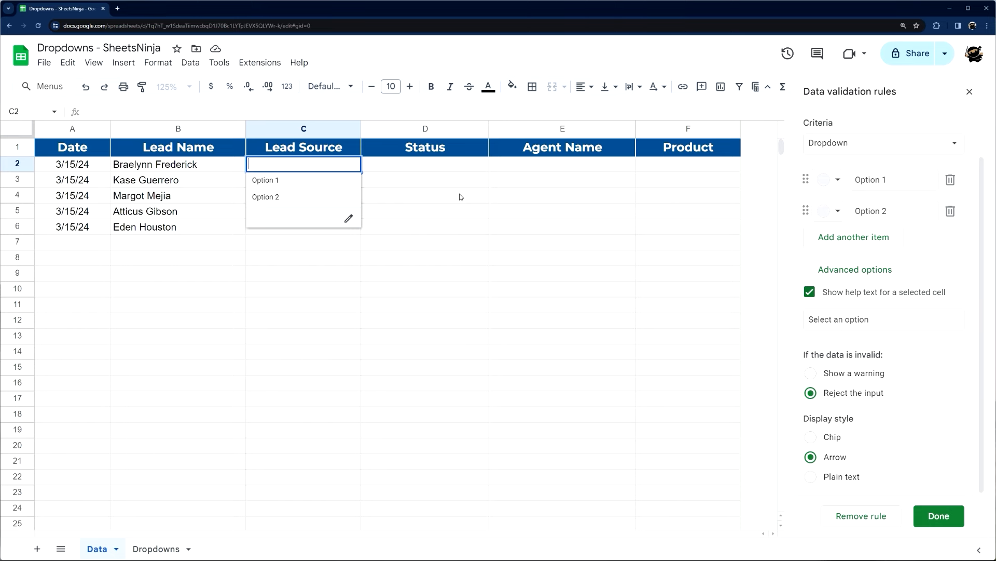
- Look through the criteria types available for C2's validation rule, keeping Dropdown
scroll(882, 243, "up", 1)
left_click(843, 202)
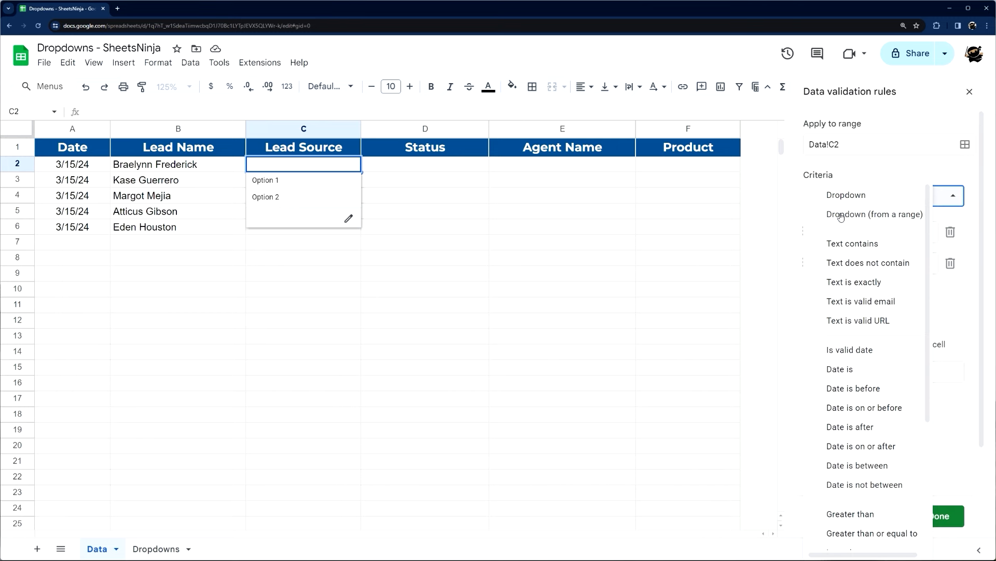
left_click(903, 196)
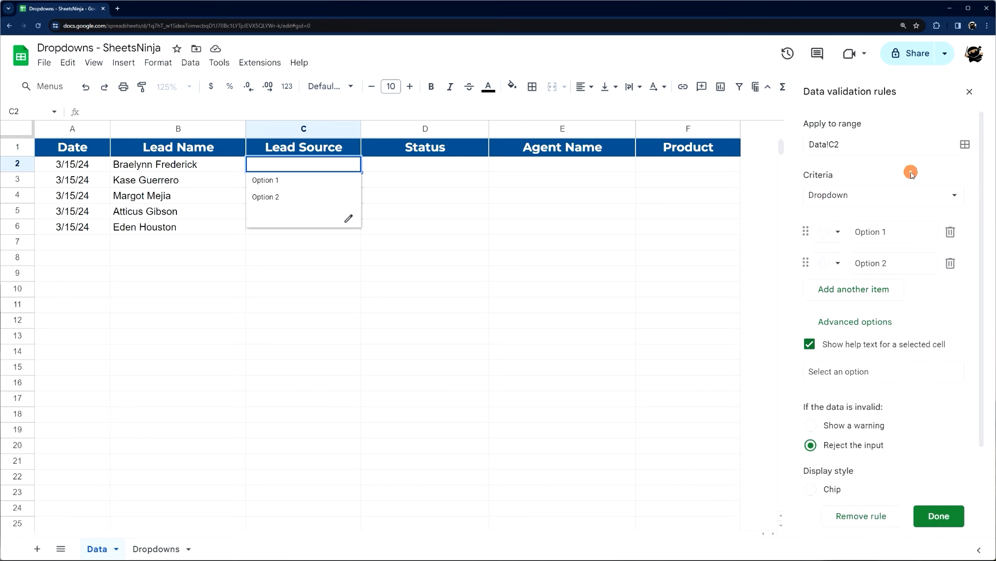
left_click(841, 197)
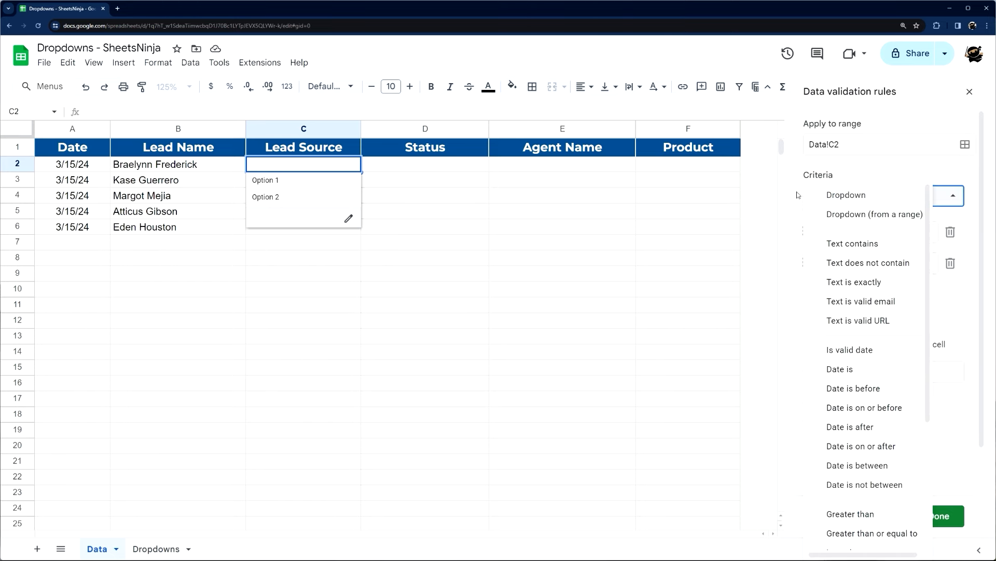
left_click(929, 178)
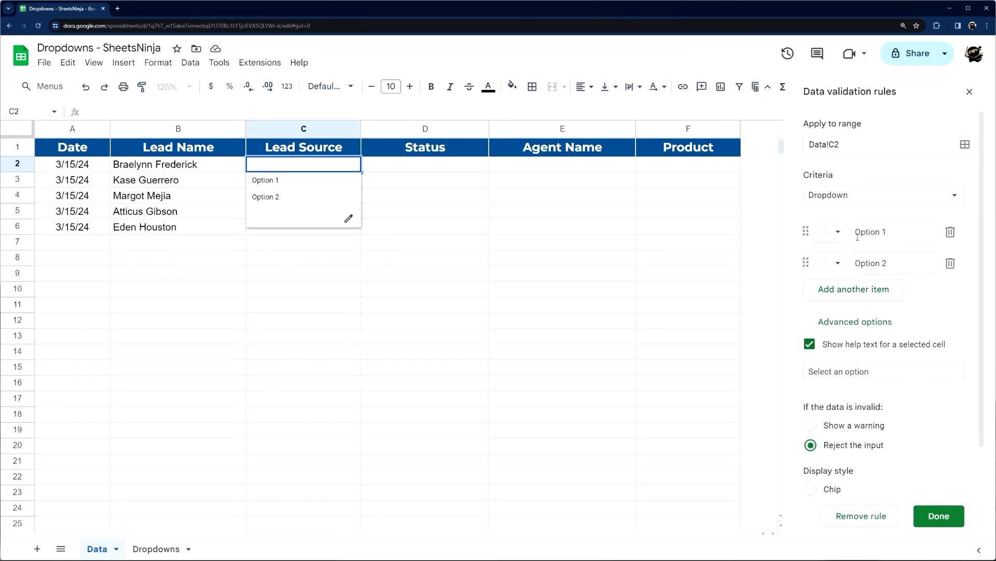
- Add a third item to C2's dropdown rule and name the three items Cold, Warm and Hot
left_click(858, 290)
triple_click(904, 233)
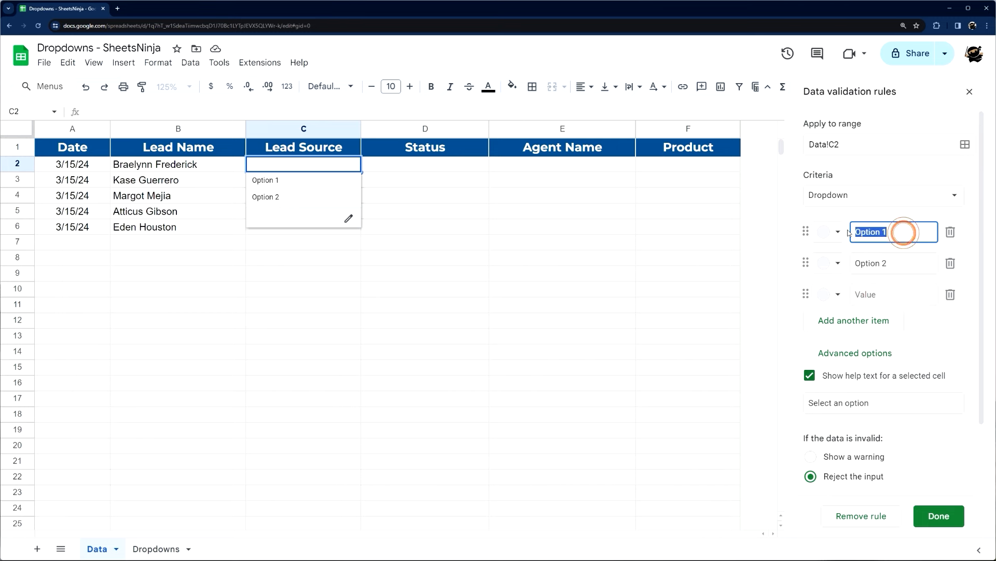
type("Co")
key("Tab")
key("Tab")
key("Tab")
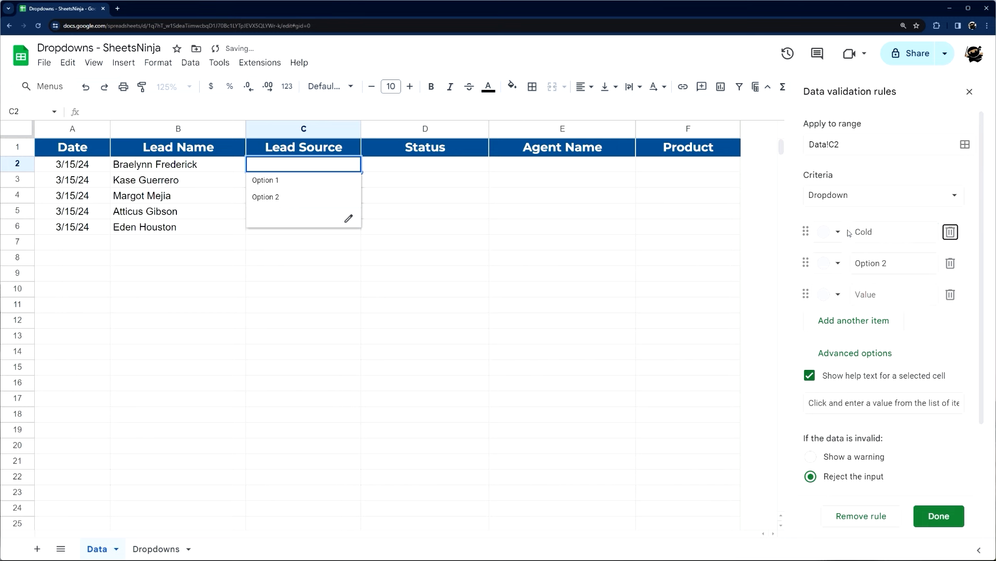
type("Warm")
key("Tab")
key("Tab")
key("Tab")
type("Ho")
- Turn off the help text for the selected cell and apply C2's dropdown rule
left_click(810, 374)
scroll(868, 384, "down", 1)
scroll(876, 281, "up", 1)
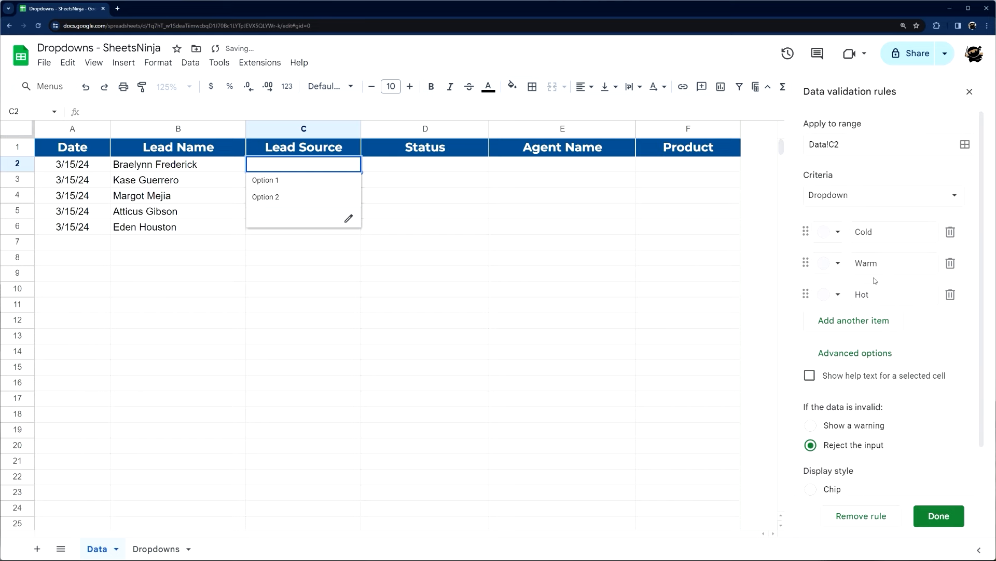
left_click(939, 516)
left_click(403, 260)
- Choose Cold from the dropdown in C2 and reopen the cell's rule for editing
left_click(349, 163)
left_click(273, 181)
left_click(906, 136)
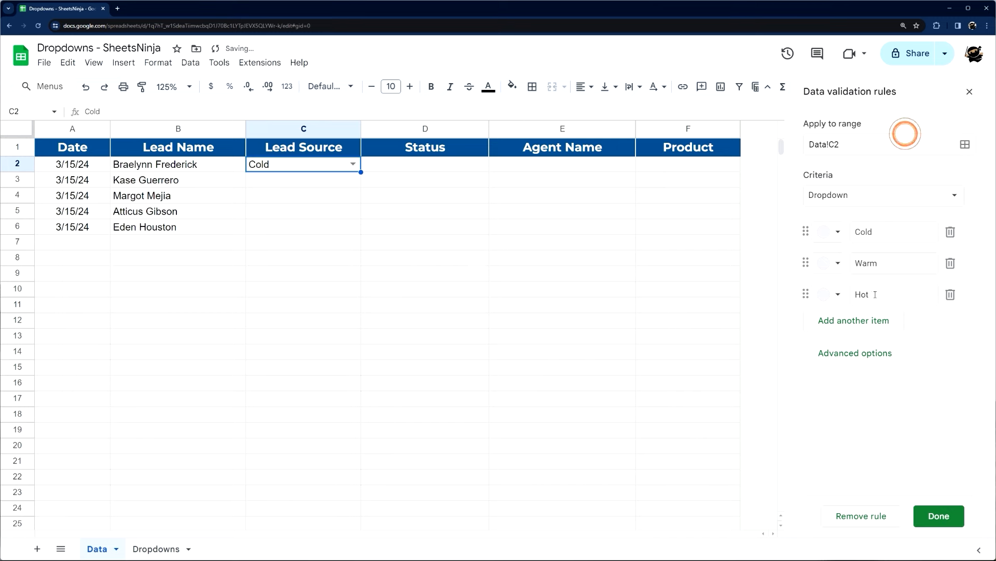
- Change C2's validation criteria to Dropdown (from a range) using Dropdowns!A2:A as the source, and apply the rule
left_click(867, 319)
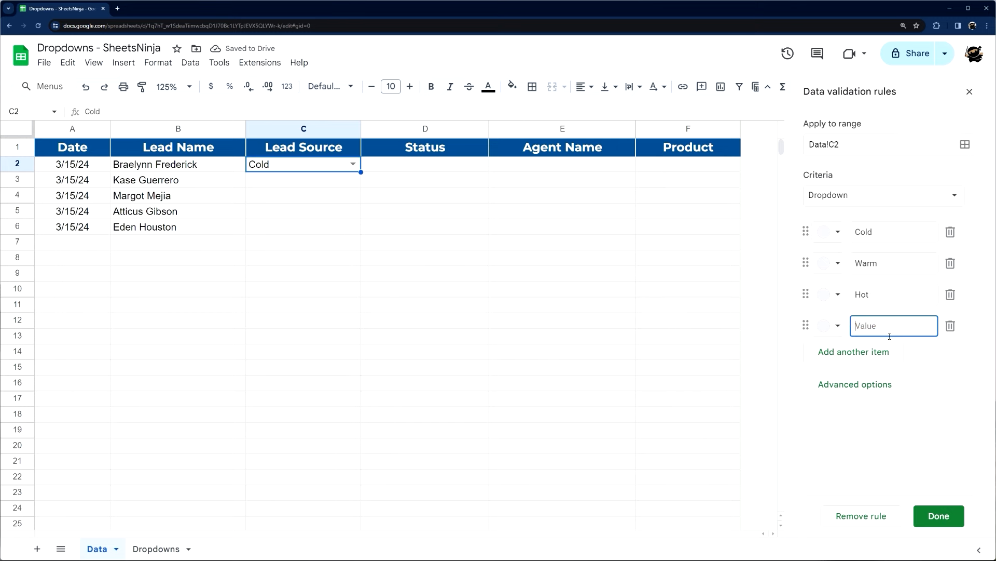
left_click(838, 197)
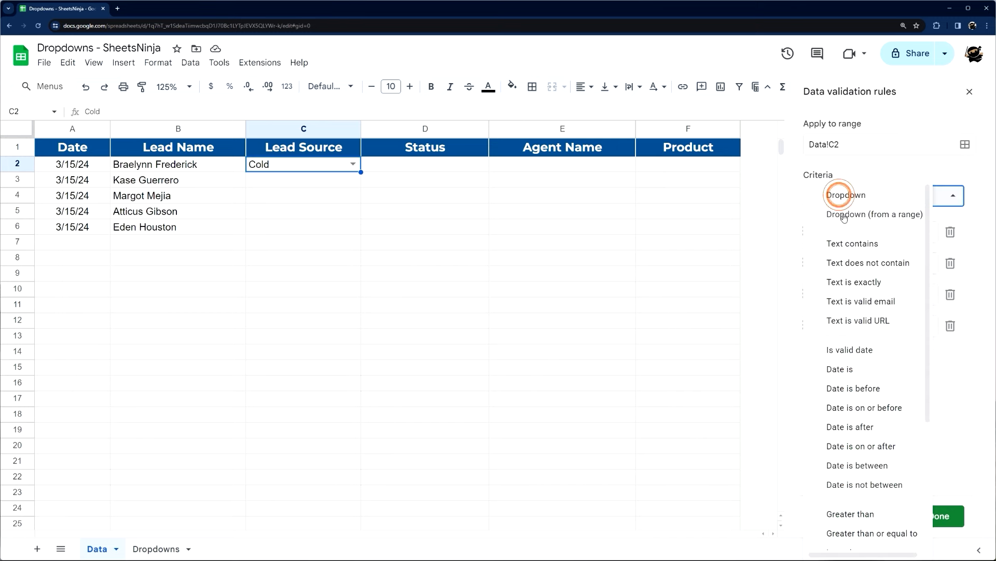
left_click(844, 215)
left_click(928, 229)
left_click(953, 231)
left_click(463, 290)
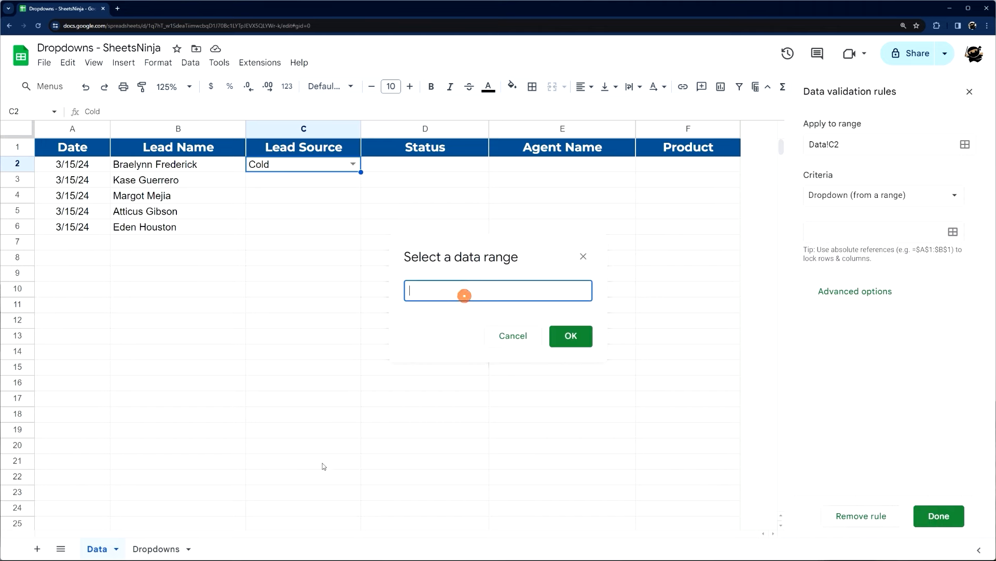
left_click(156, 550)
left_click(62, 170)
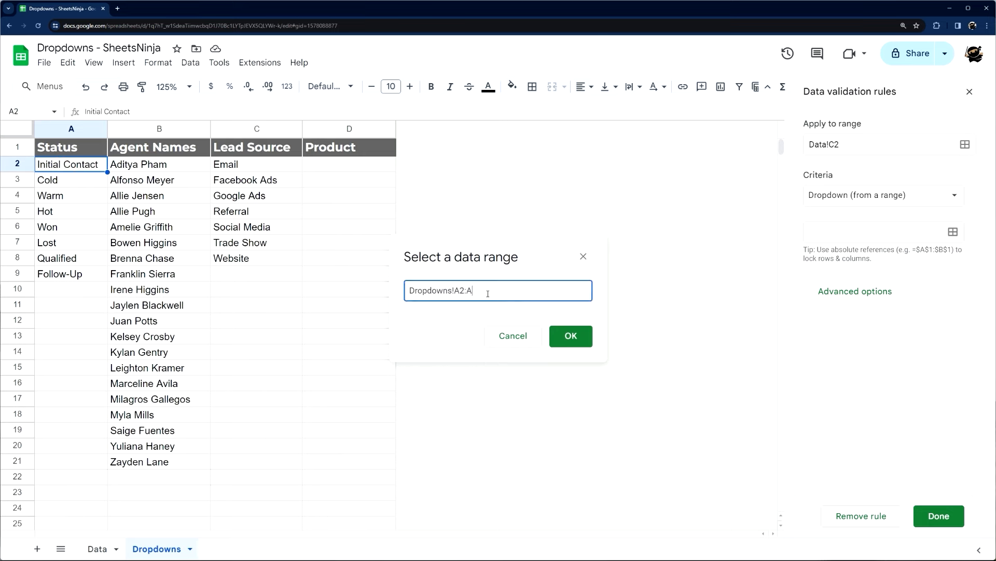
left_click(571, 336)
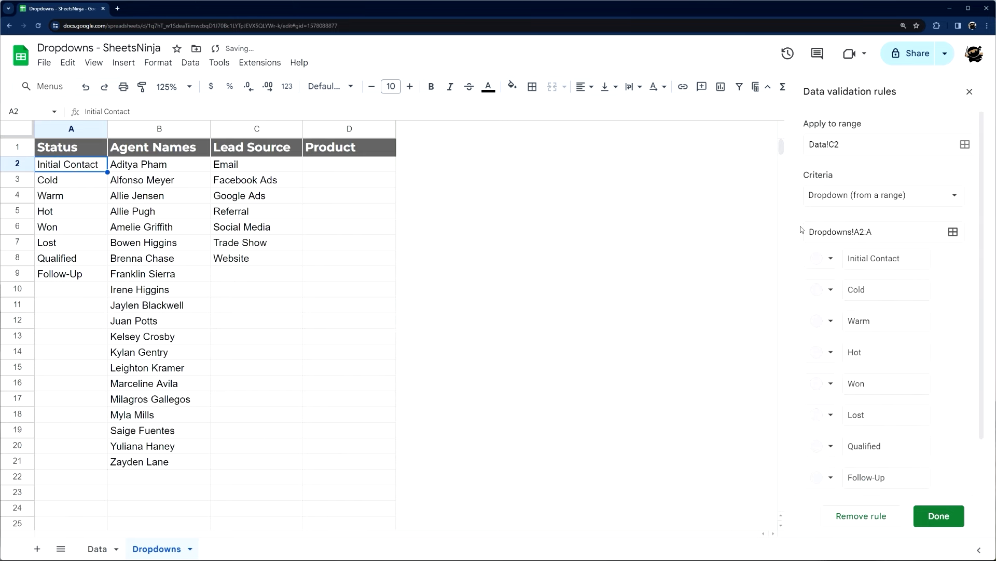
scroll(911, 261, "down", 1)
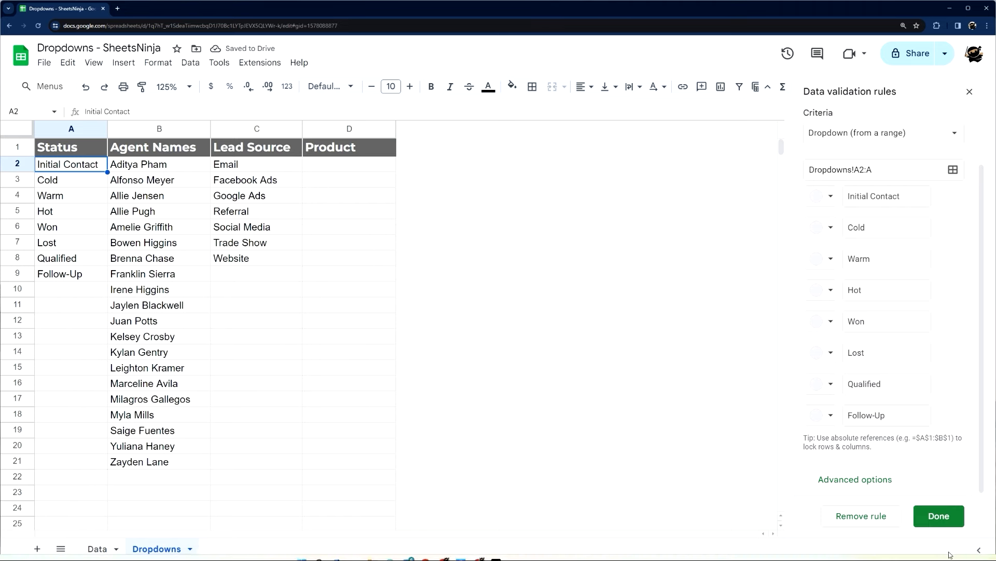
left_click(938, 515)
- Review the items in C2's dropdown on the Data sheet and reopen the cell's validation rule
left_click(97, 549)
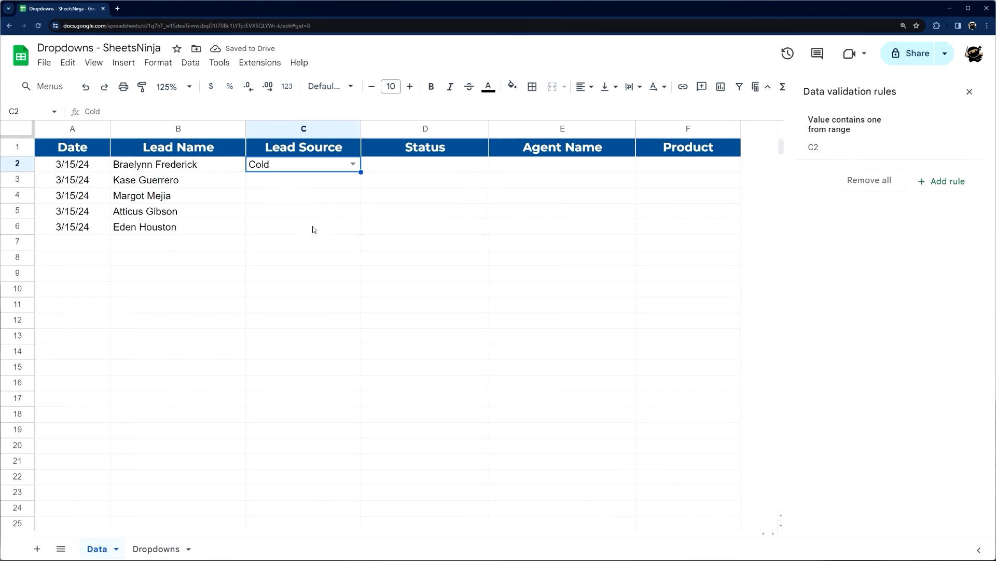
left_click(353, 165)
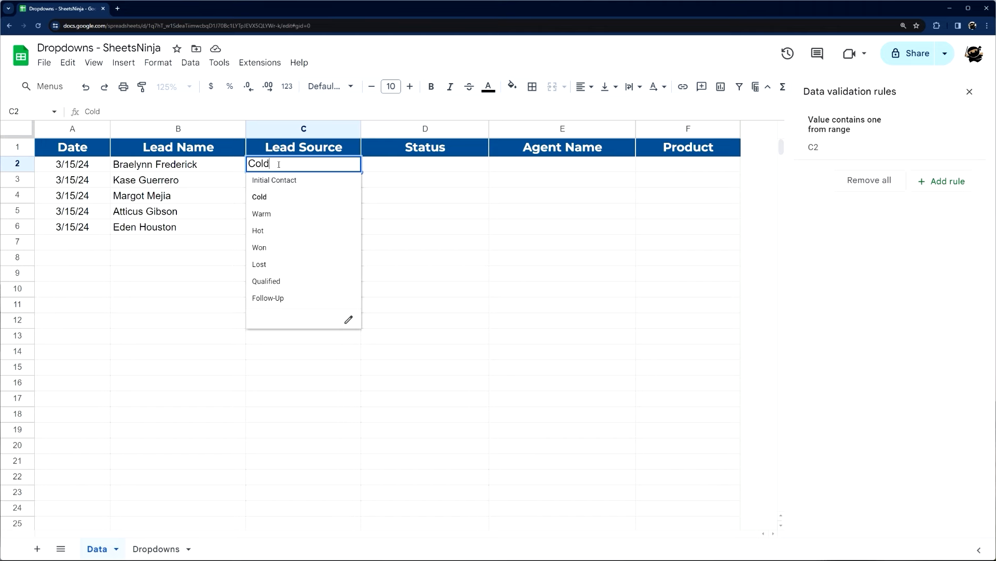
left_click(866, 150)
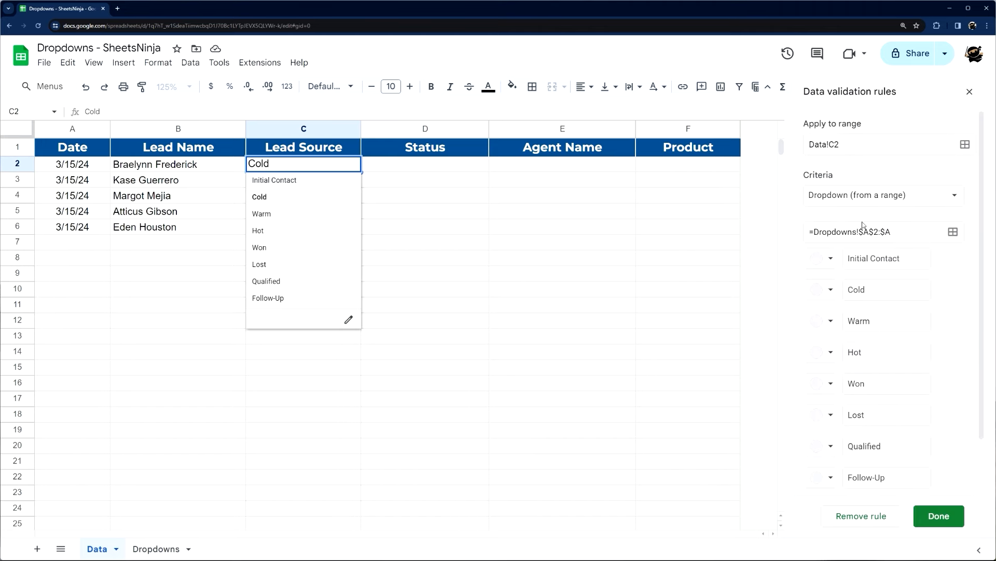
- Add the entry New Dropdown in A10 of the Dropdowns sheet's Status list and widen column A to fit it
left_click(152, 549)
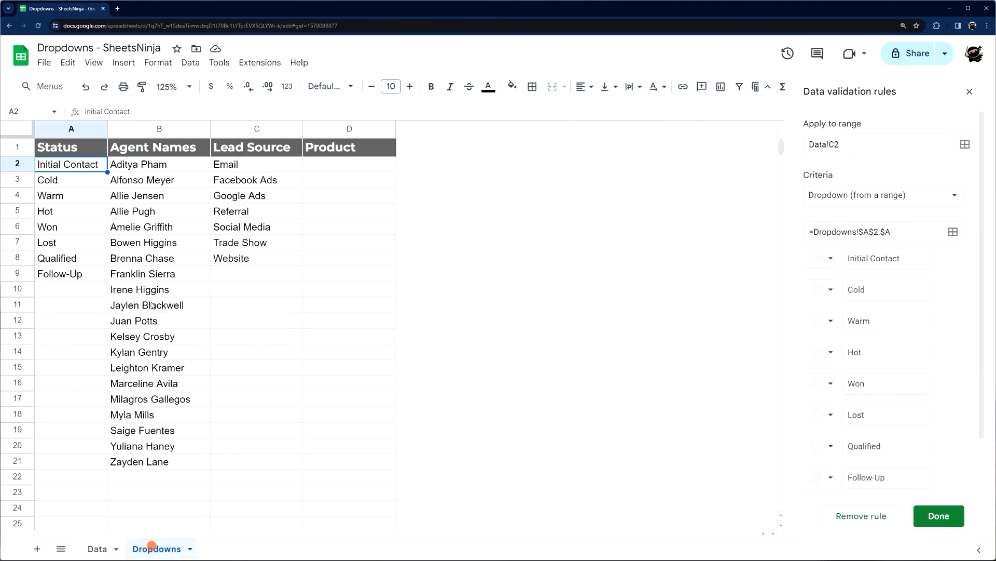
left_click(60, 289)
type("New Dropdown")
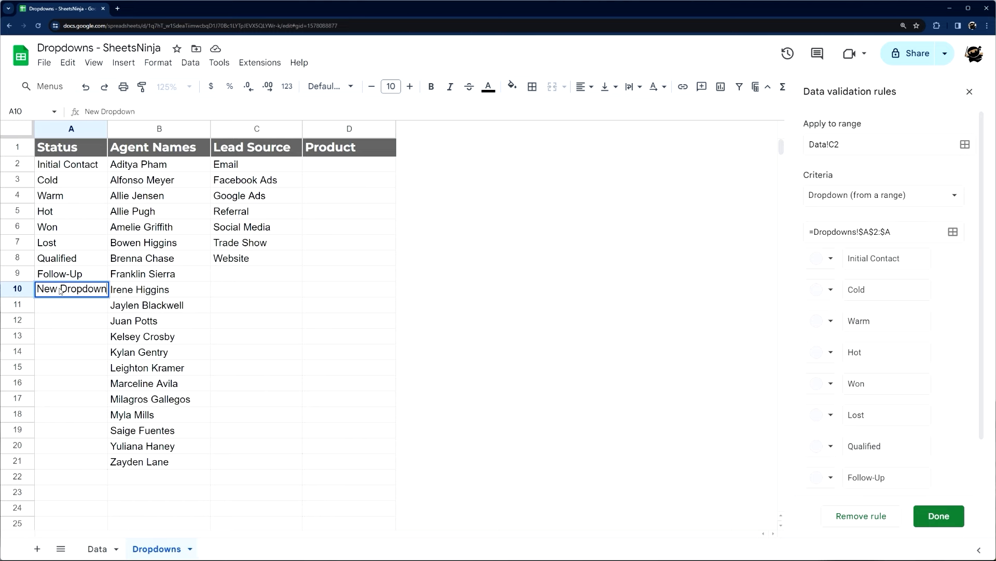
key("Return")
left_click_drag(106, 130, 118, 130)
- Check C2's dropdown on the Data sheet for the added New Dropdown item
left_click(94, 548)
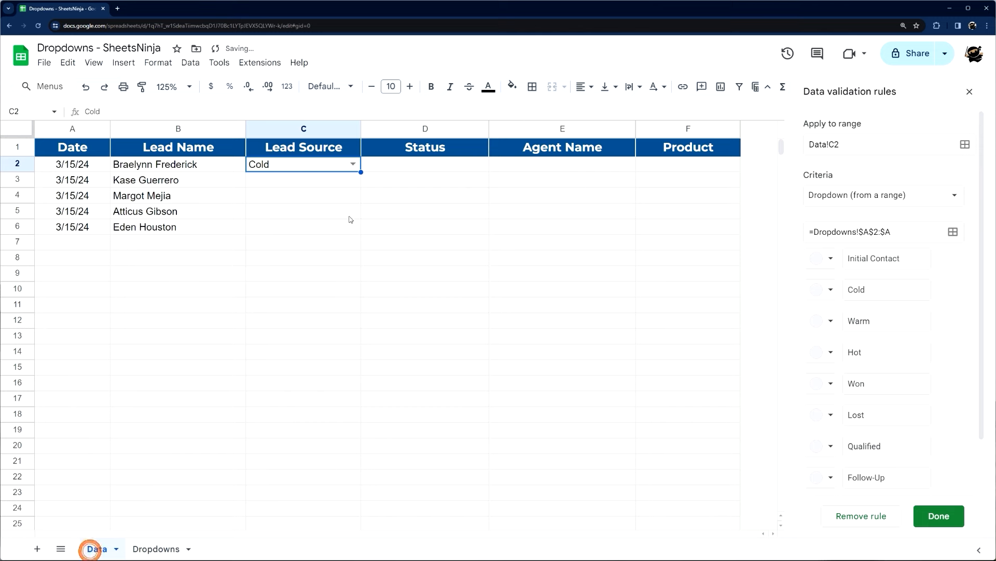
left_click(351, 163)
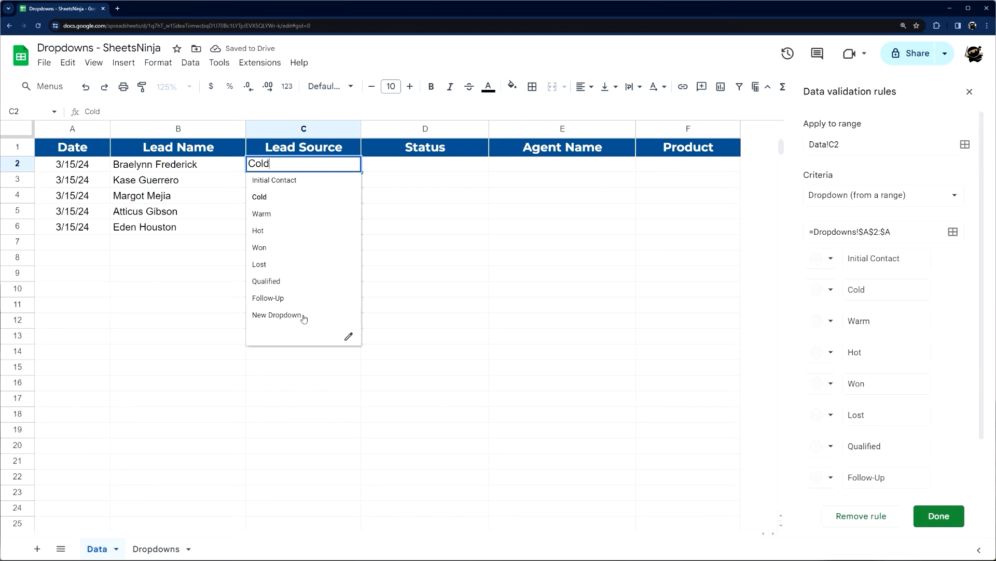
left_click(404, 216)
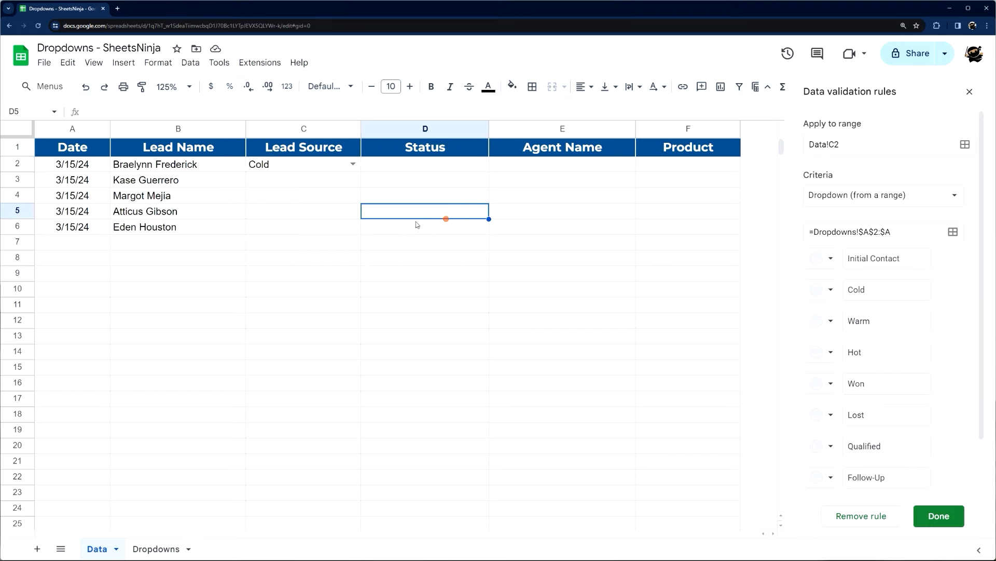
- Delete the New Dropdown entry from A10 on the Dropdowns sheet
left_click(134, 550)
left_click(66, 289)
key("Delete")
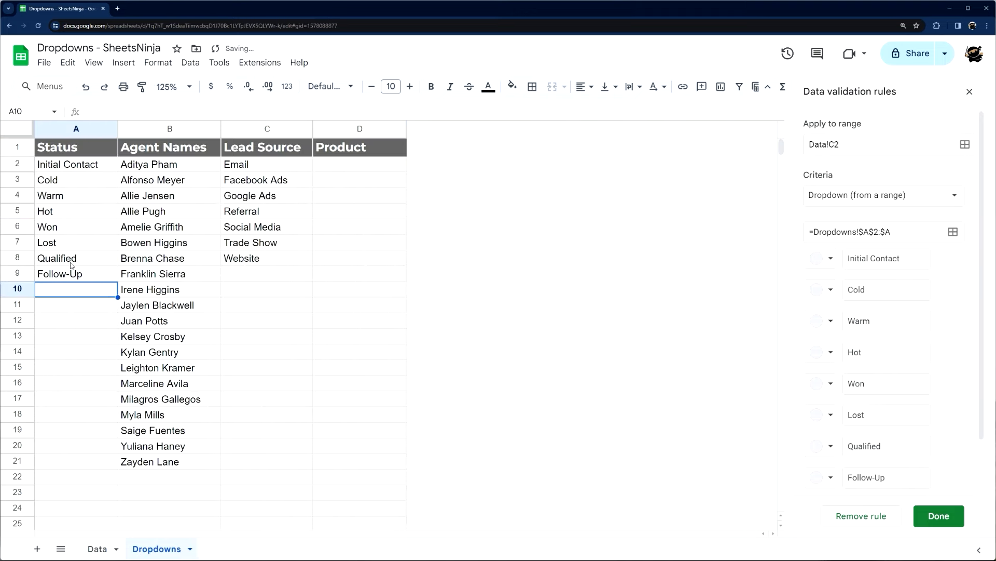
- Review the Status, Agent Names and Lead Source lists on the Dropdowns sheet, and recheck C2's dropdown items on the Data sheet
left_click_drag(76, 164, 72, 275)
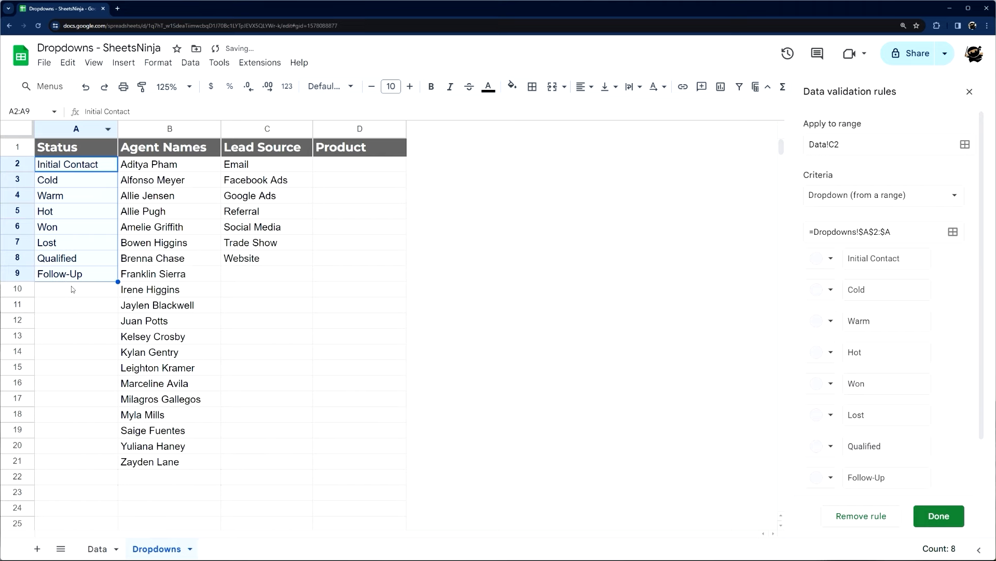
left_click_drag(151, 164, 163, 445)
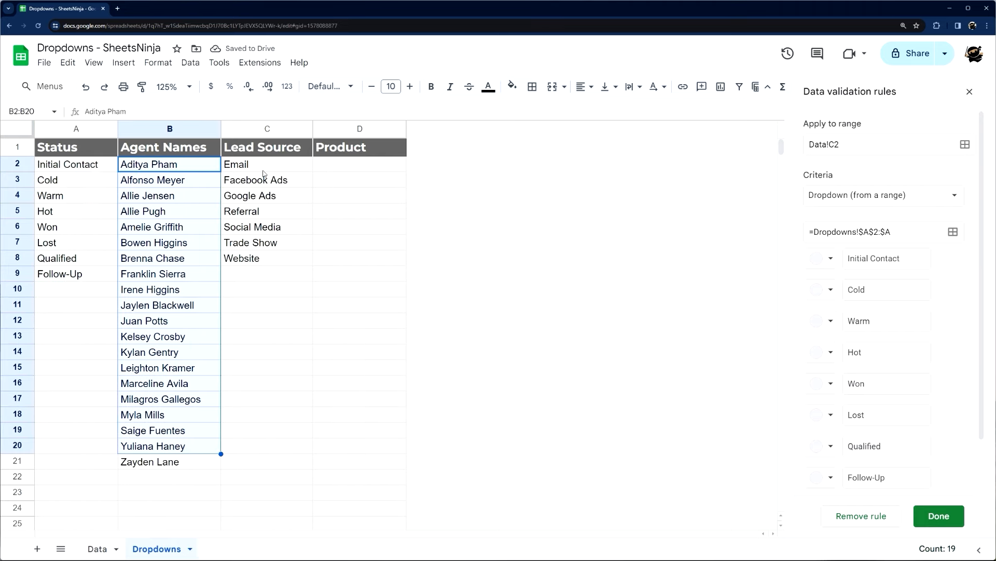
left_click_drag(263, 171, 267, 291)
left_click(97, 549)
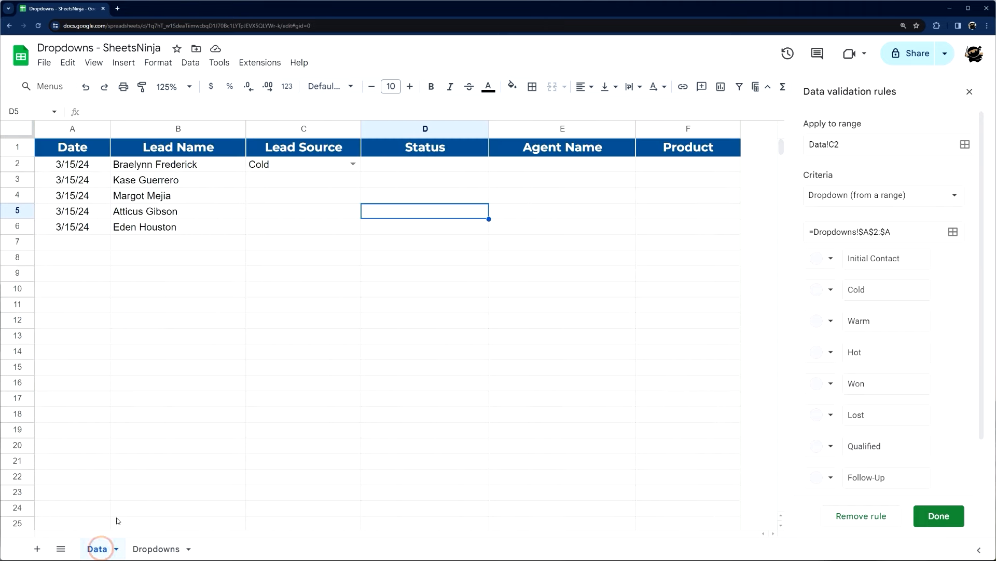
left_click(354, 164)
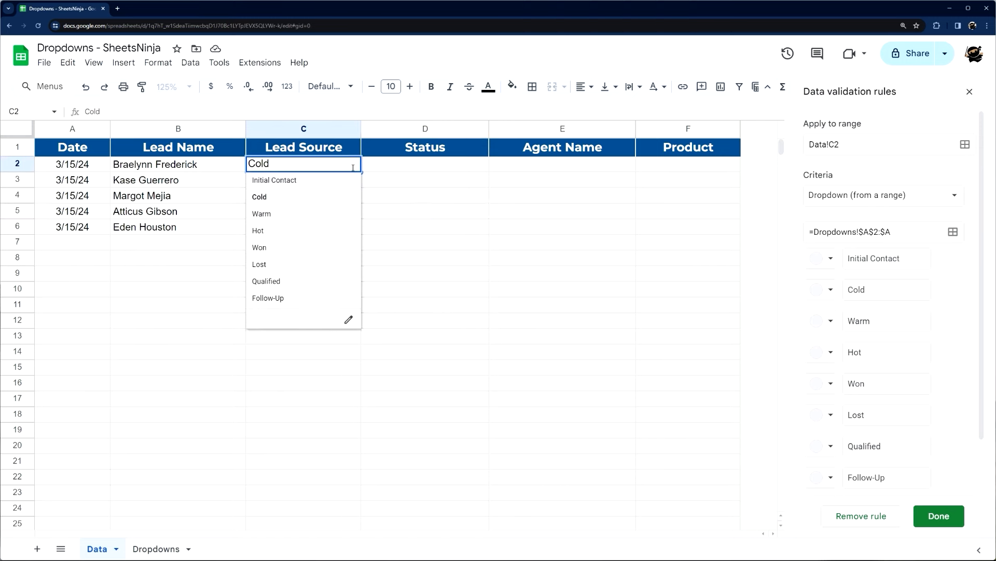
left_click(383, 194)
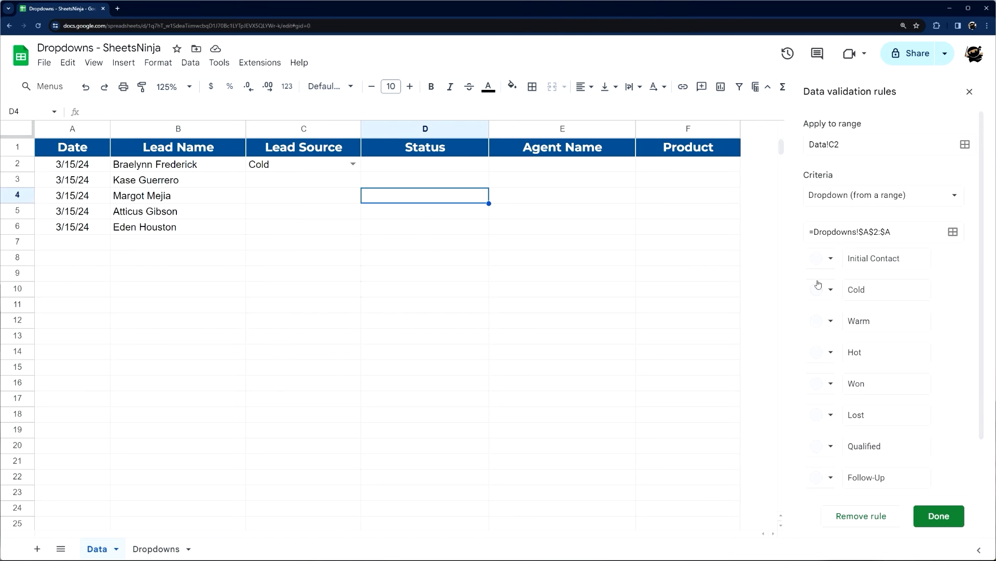
- Colour the rule's first three items: Initial Contact dark teal, Cold light blue and Warm dark blue
scroll(851, 288, "down", 2)
scroll(856, 282, "up", 2)
left_click(824, 260)
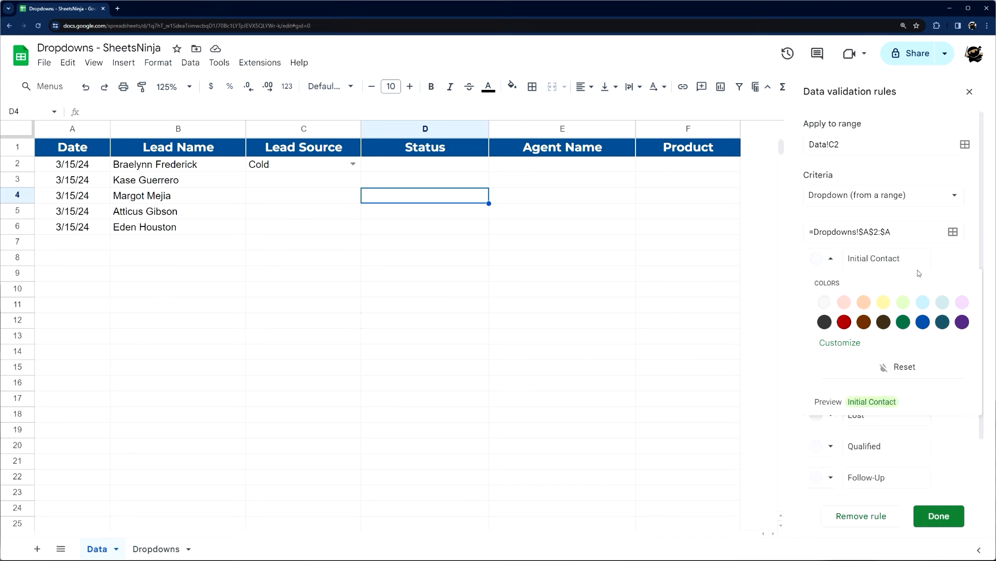
left_click(903, 322)
left_click(831, 258)
left_click(942, 322)
left_click(831, 289)
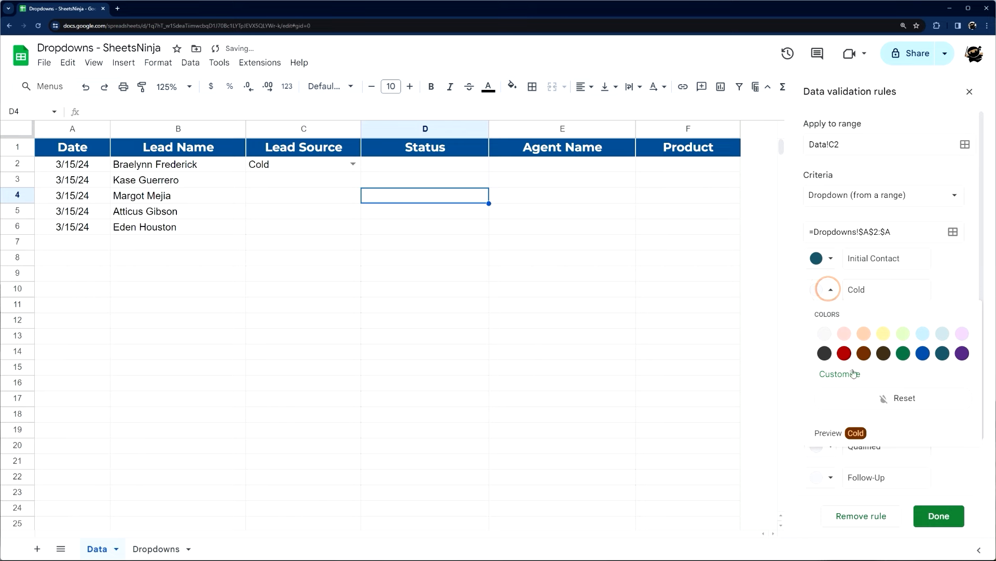
left_click(923, 334)
left_click(831, 321)
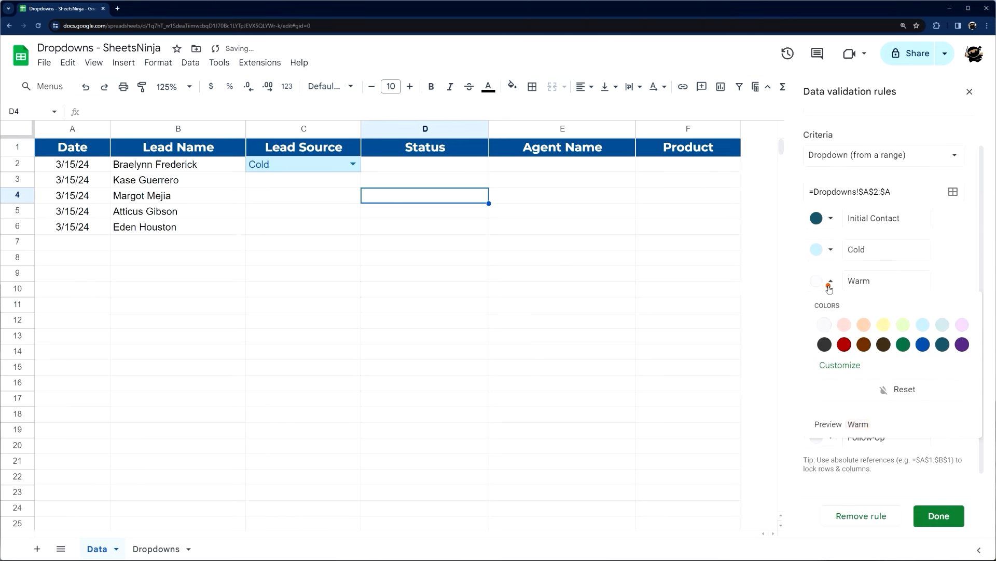
left_click(922, 344)
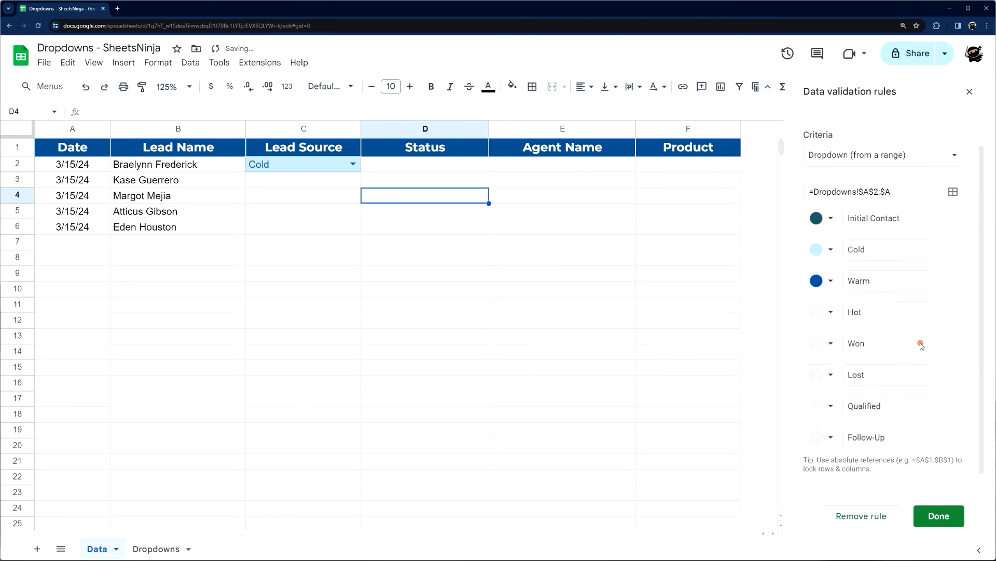
- Colour Hot red, Won green, Lost light orange, Qualified dark grey and Follow-Up purple, and apply C2's rule
left_click(831, 311)
left_click(845, 377)
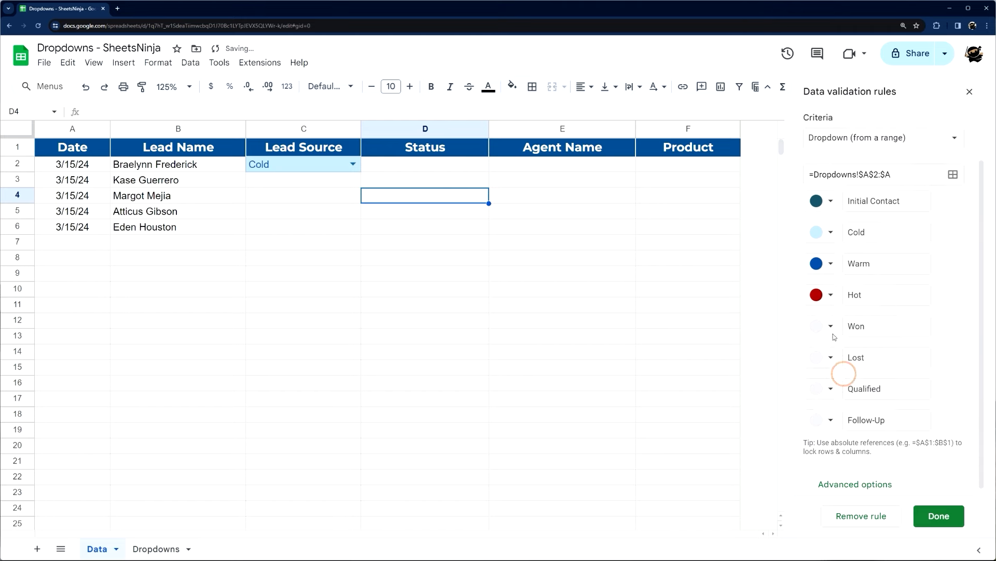
left_click(829, 323)
left_click(903, 384)
left_click(831, 353)
left_click(863, 397)
left_click(829, 383)
left_click(883, 428)
left_click(831, 417)
left_click(939, 515)
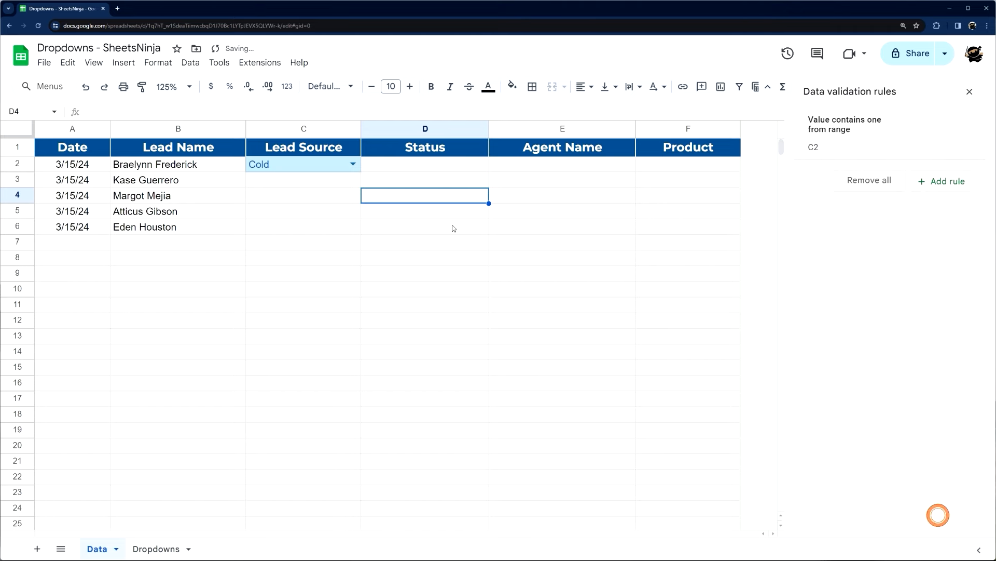
- Test the item colours in C2 by choosing Hot, Lost, Qualified and Hot again from its dropdown
left_click(350, 163)
left_click(258, 230)
left_click(356, 166)
left_click(274, 264)
left_click(352, 164)
left_click(261, 281)
left_click(352, 165)
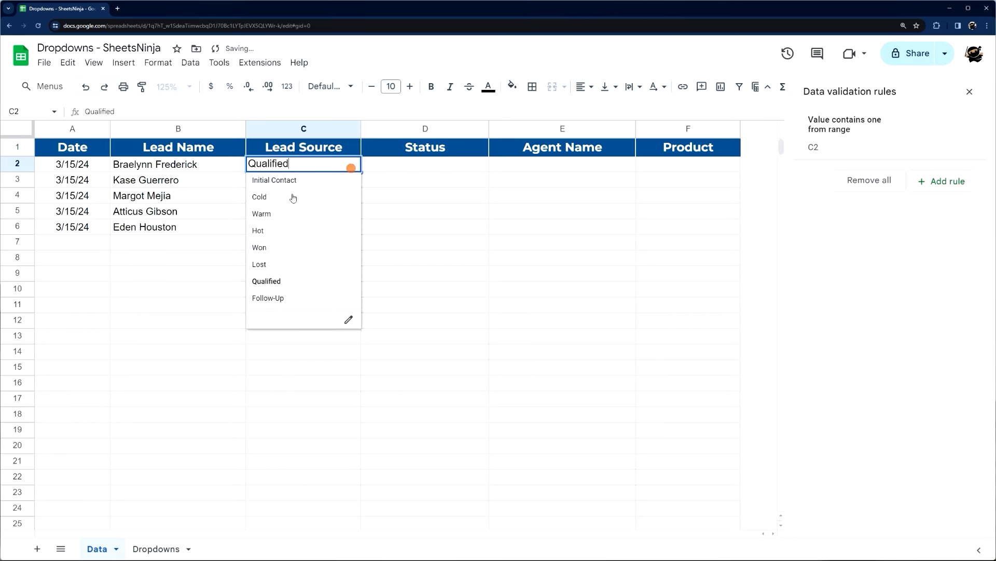
left_click(268, 227)
- Set the display style of C2's dropdown rule to Chip and apply the rule
left_click(864, 151)
scroll(870, 282, "down", 3)
left_click(860, 479)
scroll(875, 425, "down", 4)
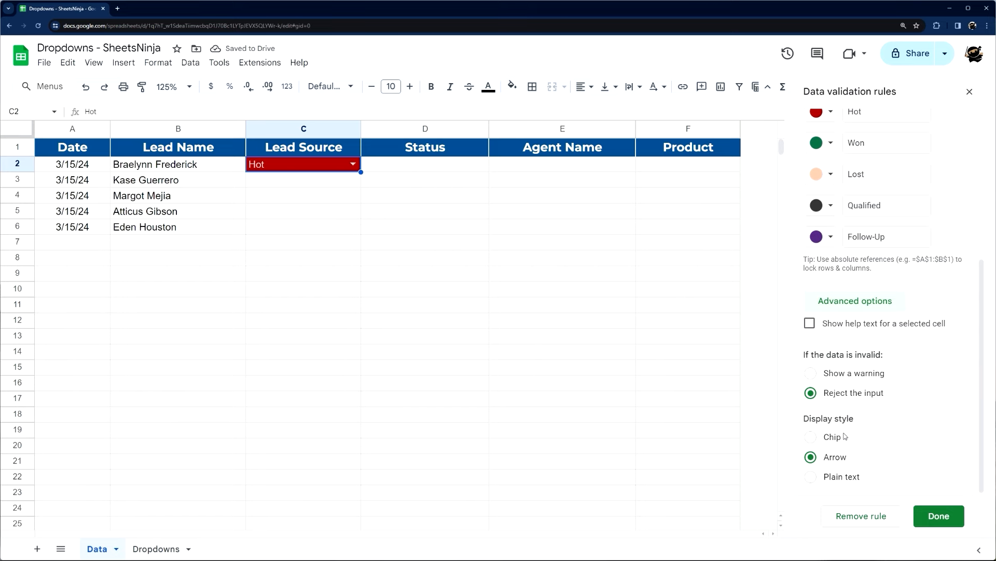
left_click(811, 437)
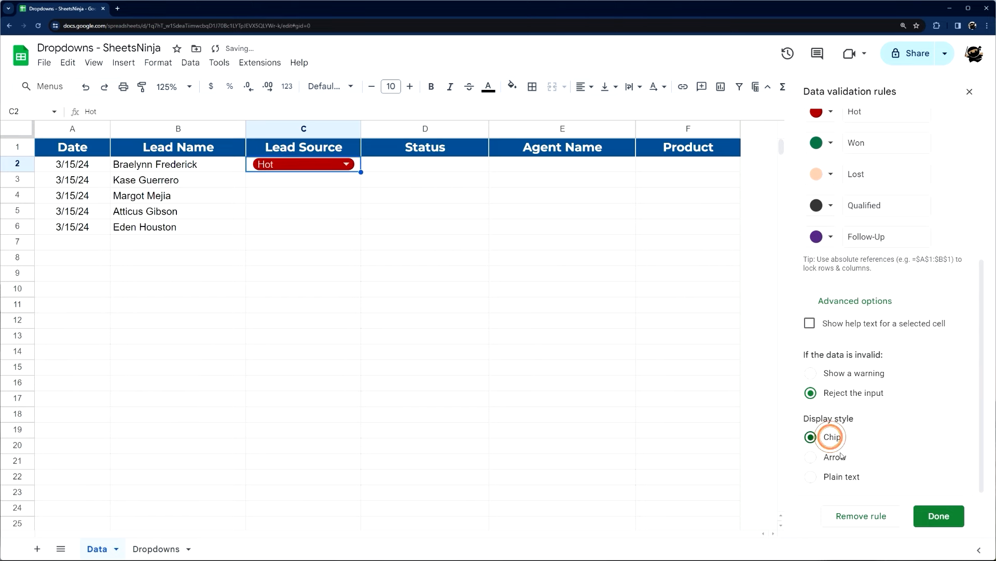
left_click(929, 515)
- Choose Initial Contact and then Qualified from the coloured chip dropdown in C2
left_click(346, 165)
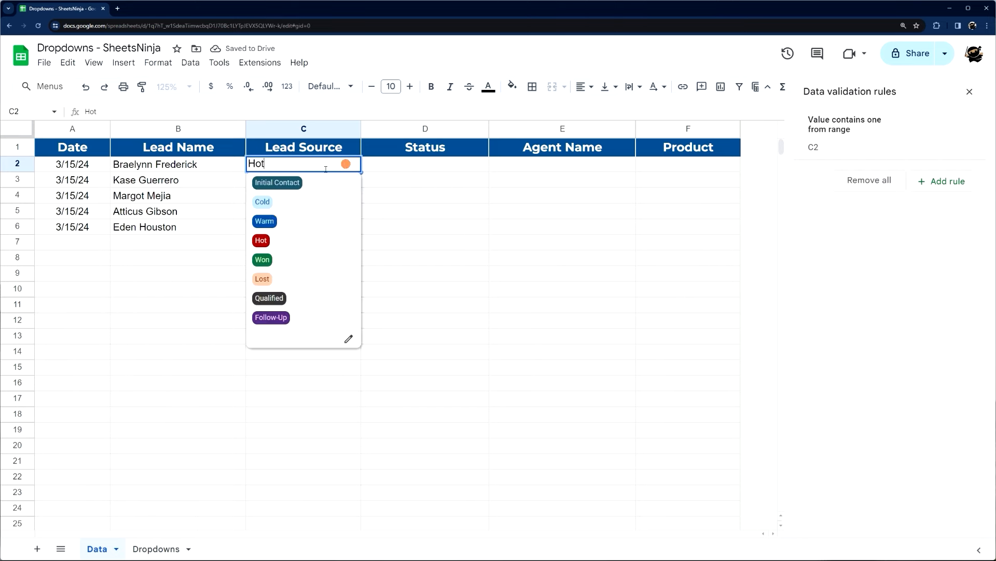
left_click(275, 183)
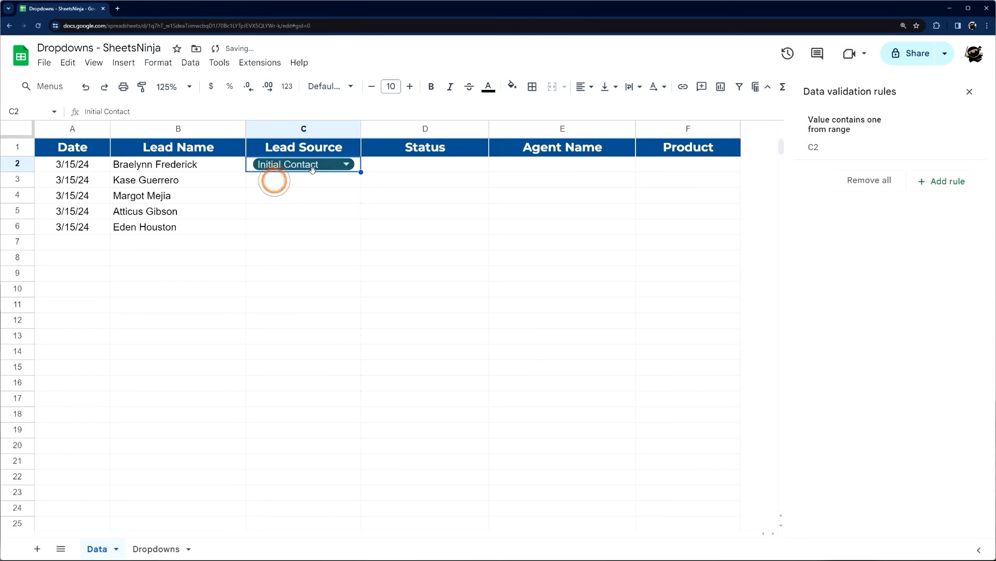
left_click(345, 164)
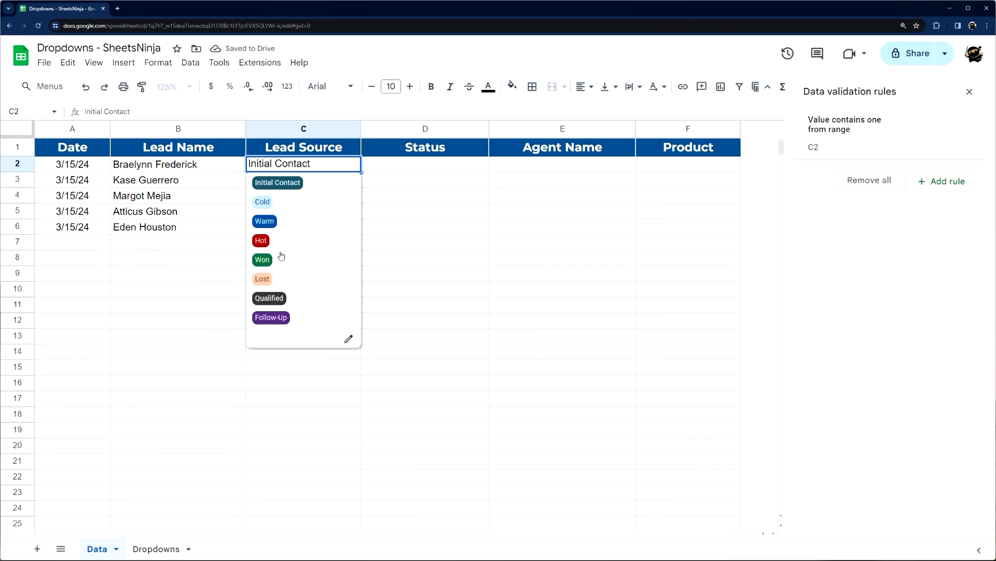
left_click(379, 223)
left_click(348, 164)
left_click(281, 300)
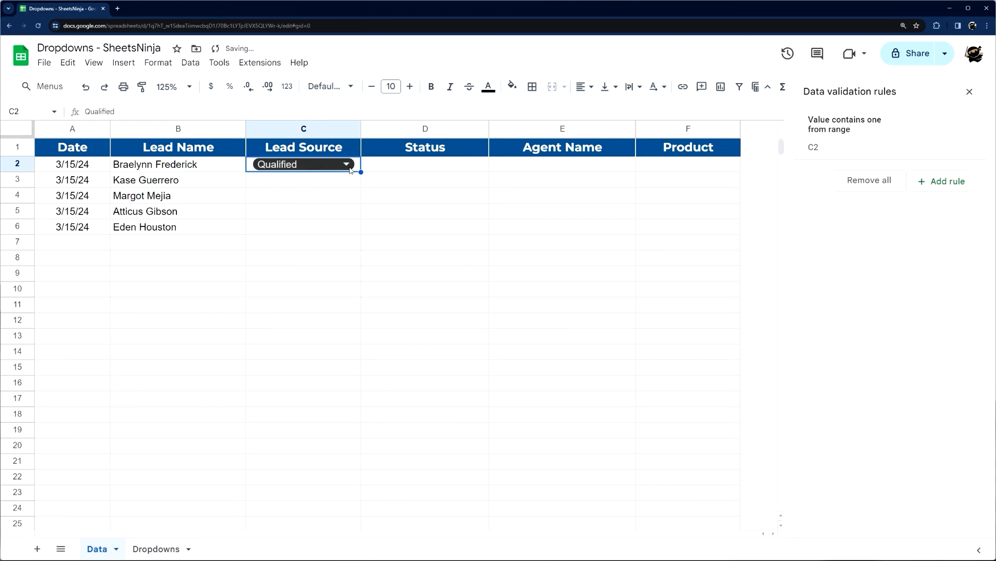
- Reopen C2's dropdown rule and set its display style to Arrow
left_click(885, 130)
scroll(872, 363, "down", 1)
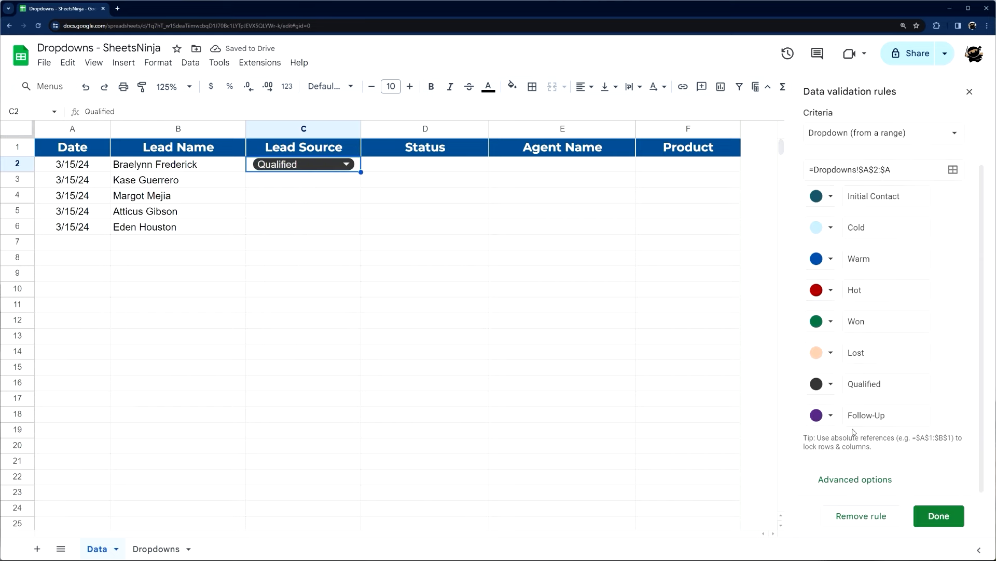
left_click(854, 480)
left_click(833, 458)
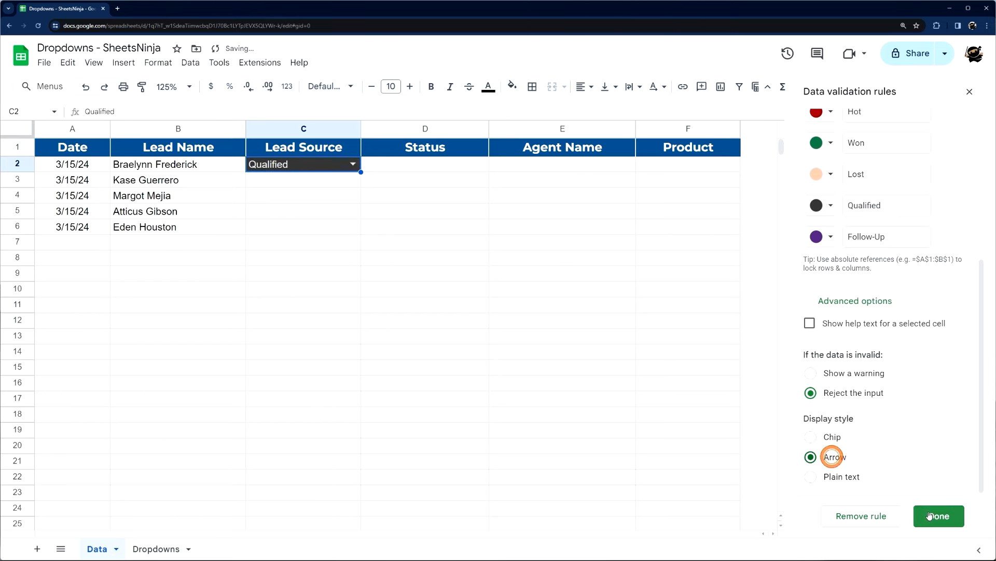
- Apply the Arrow display style to C2's dropdown rule and choose Lost from its list
left_click(939, 515)
left_click(354, 164)
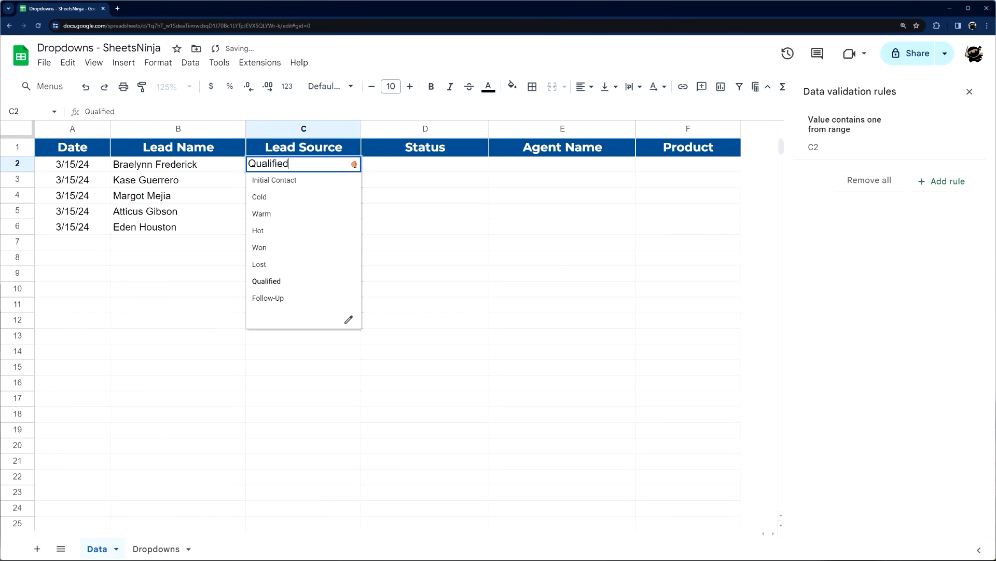
left_click(268, 265)
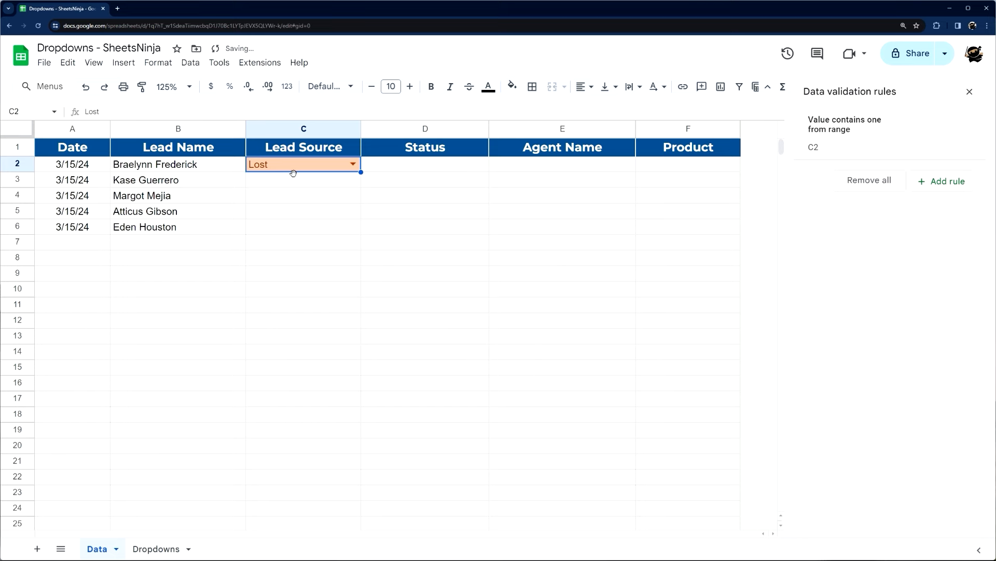
left_click(350, 165)
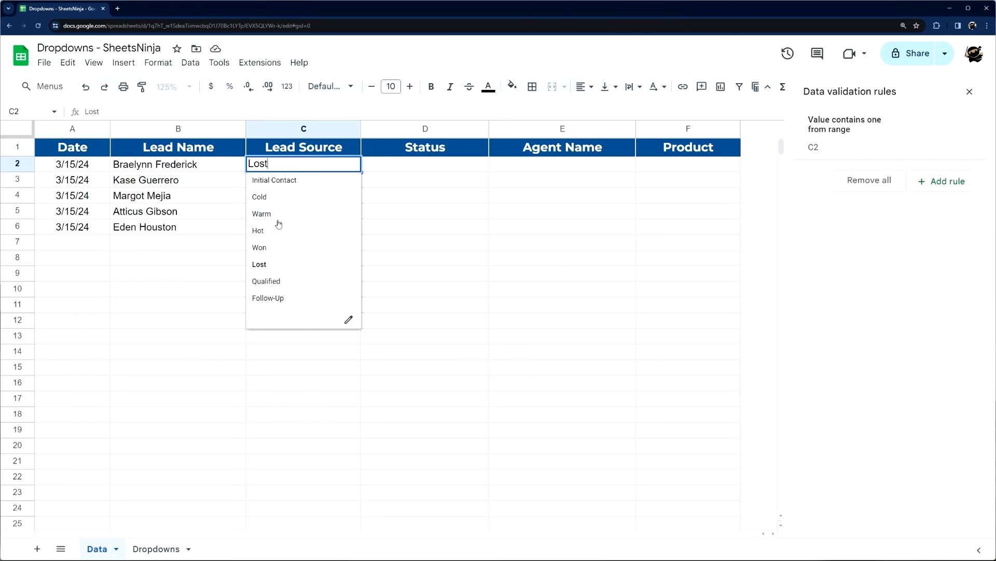
left_click(386, 177)
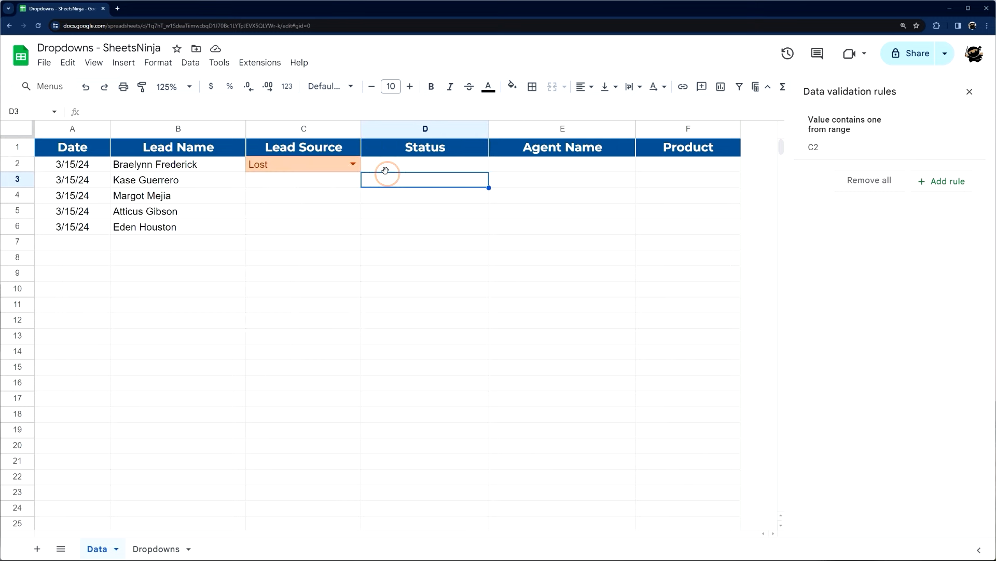
- Extend C2's dropdown rule to the range Data!C2:C and apply it
left_click(869, 145)
left_click(874, 149)
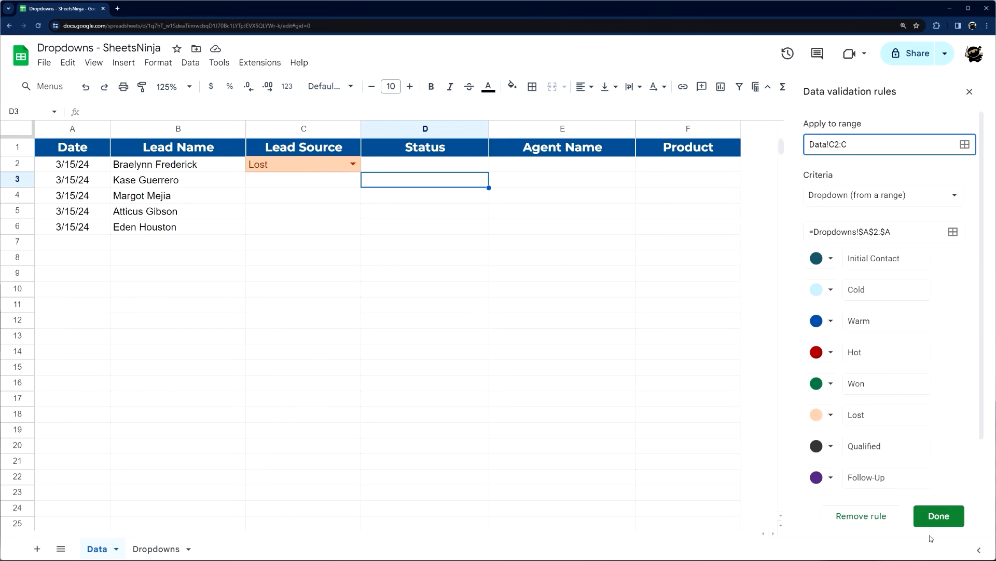
left_click(938, 516)
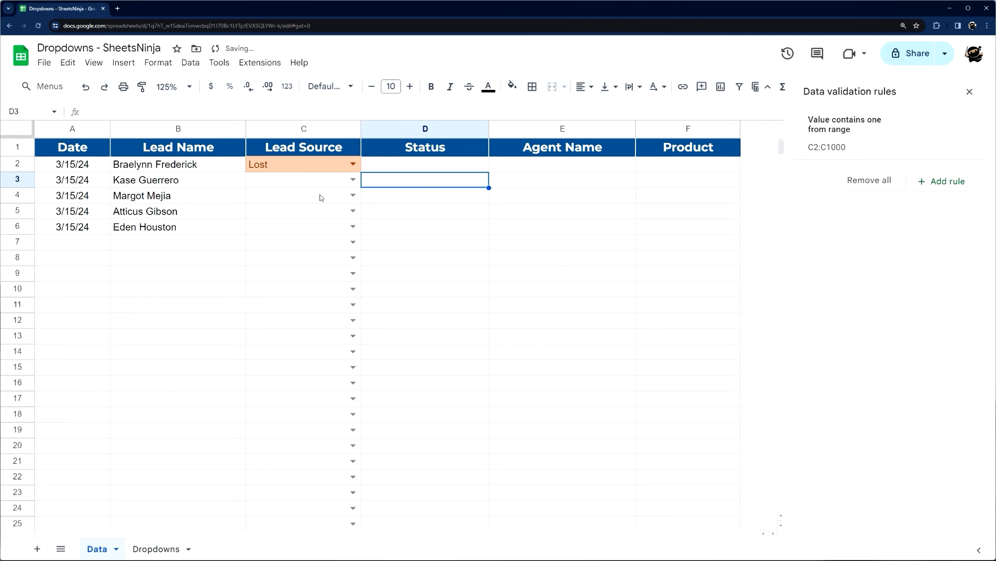
- Choose Warm in C3, Won in C4, Qualified in C5 and Follow-Up in C6 from the dropdowns
left_click(349, 180)
left_click(265, 228)
left_click(349, 197)
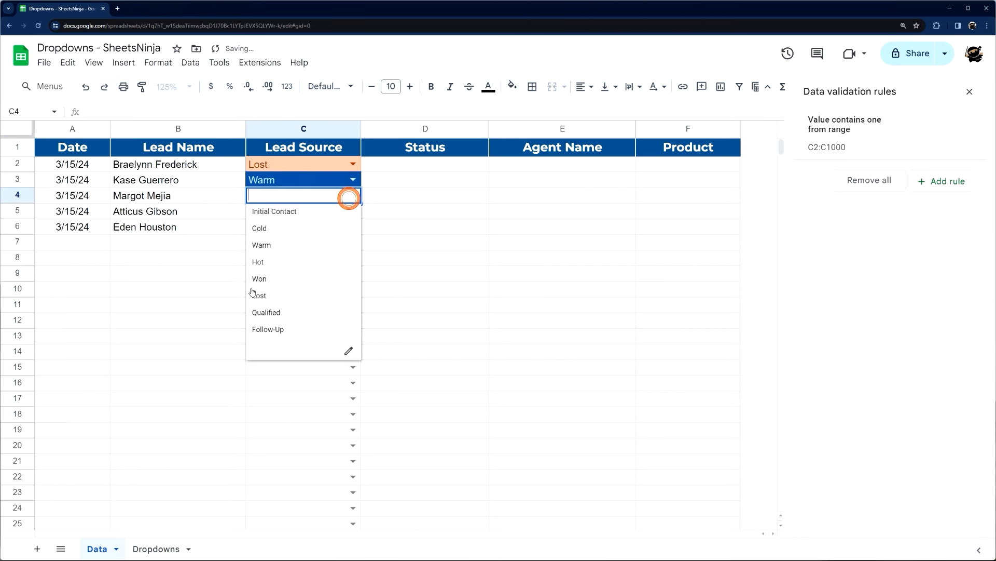
left_click(260, 279)
left_click(351, 213)
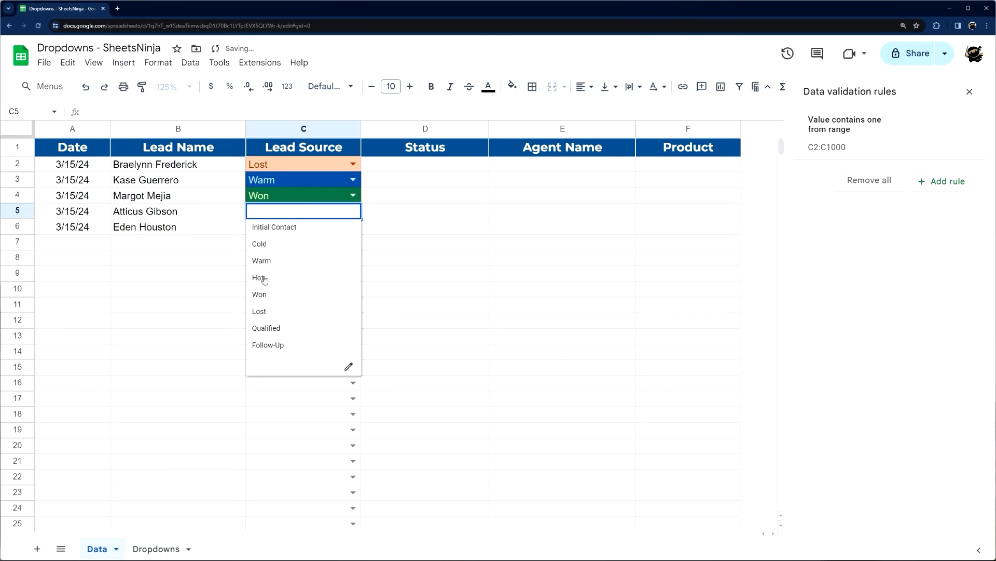
left_click(267, 328)
left_click(353, 226)
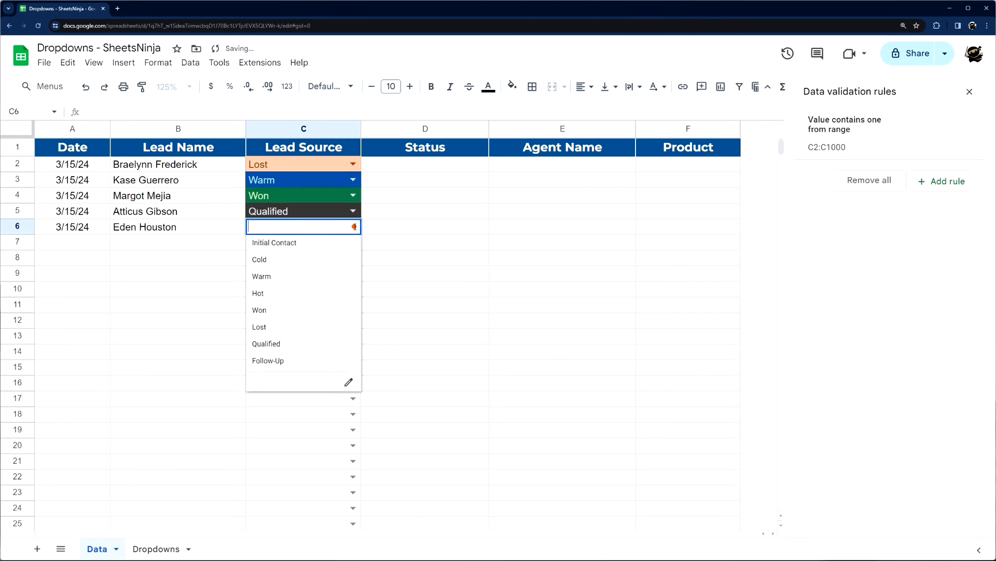
left_click(269, 361)
- Add a dropdown to the Status cells D2:D1000 with the criteria Dropdown (from a range)
left_click(453, 130)
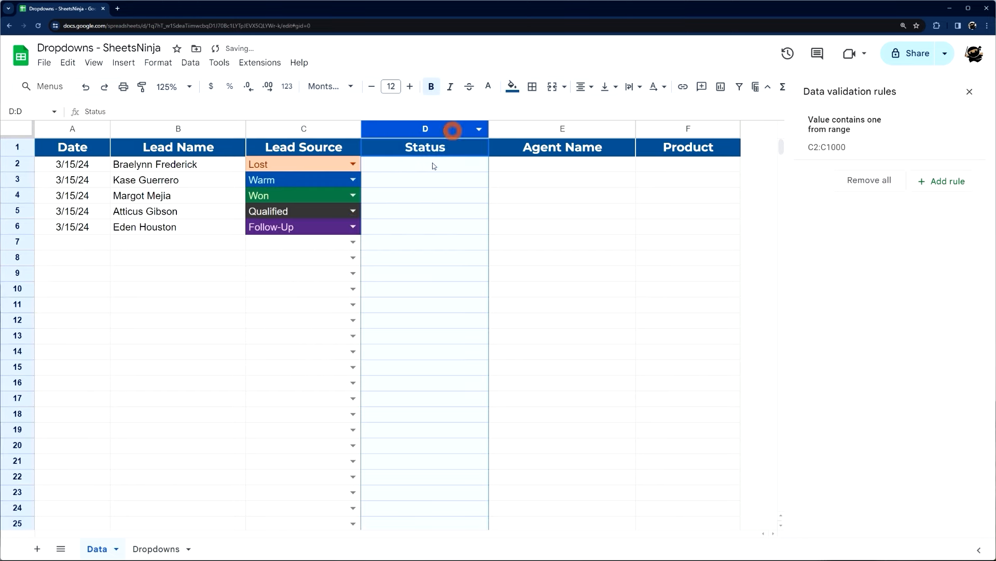
left_click(581, 200)
left_click(969, 92)
left_click(444, 312)
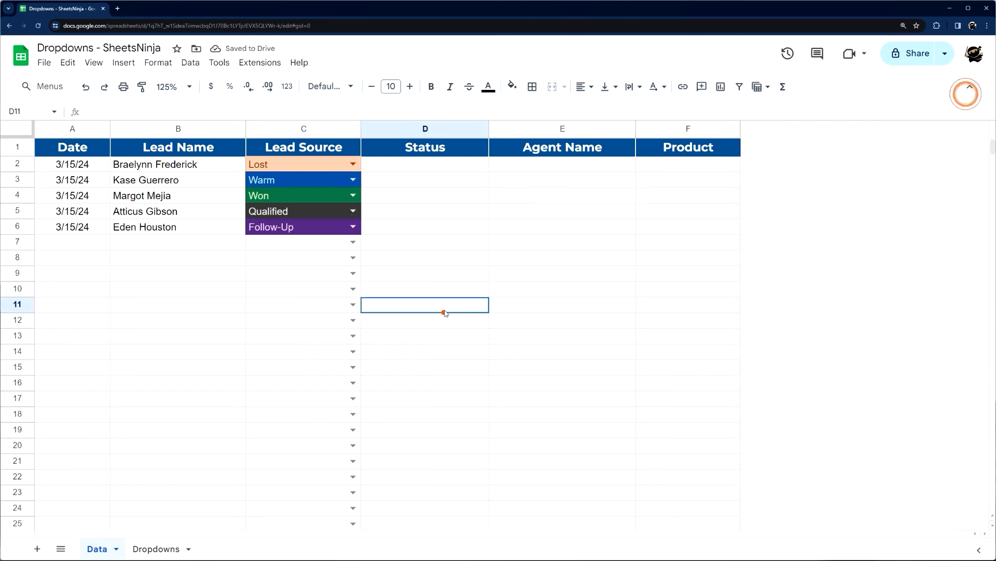
left_click(434, 130)
left_click(422, 147, "ctrl")
right_click(421, 206)
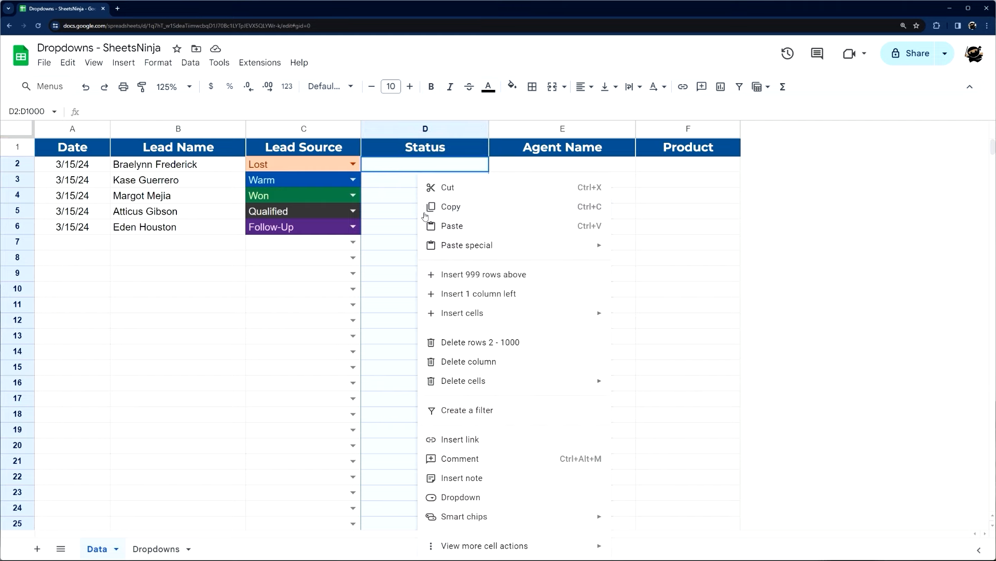
left_click(470, 496)
left_click(855, 195)
left_click(868, 219)
- Set Dropdowns!A2:A as the source range of the Status column's dropdown and apply the rule
left_click(953, 231)
left_click(445, 299)
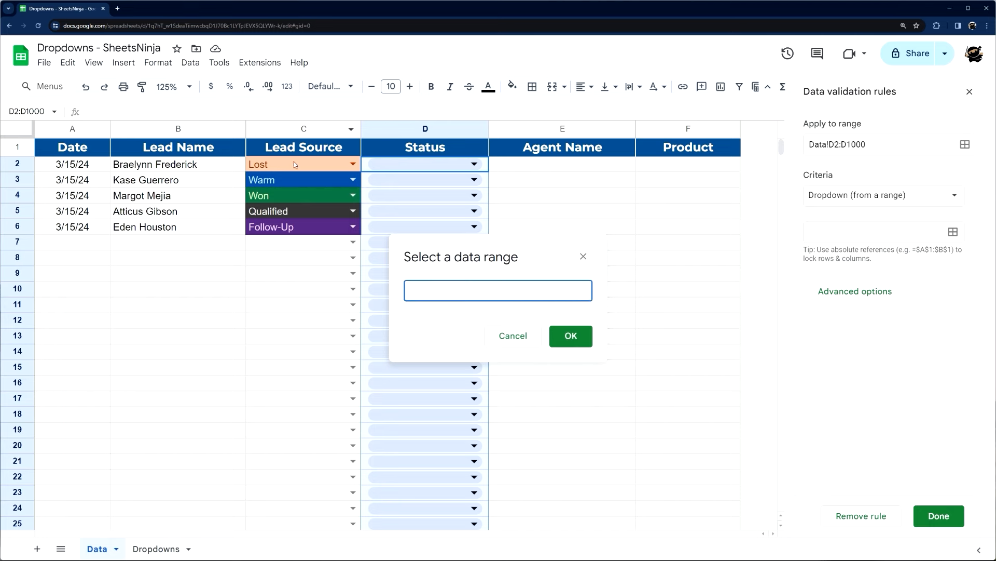
left_click(167, 548)
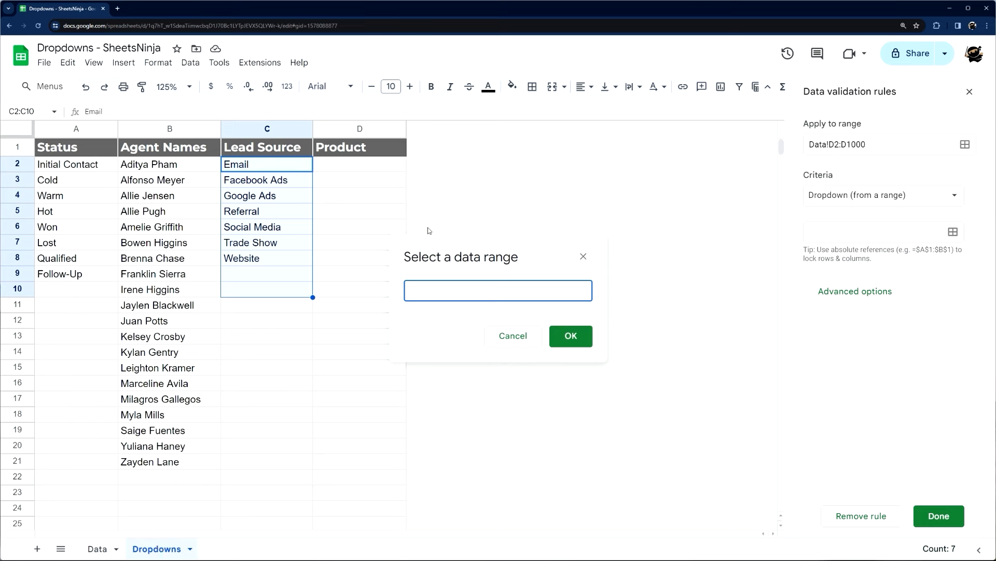
left_click(82, 165)
left_click(483, 294)
type(":A")
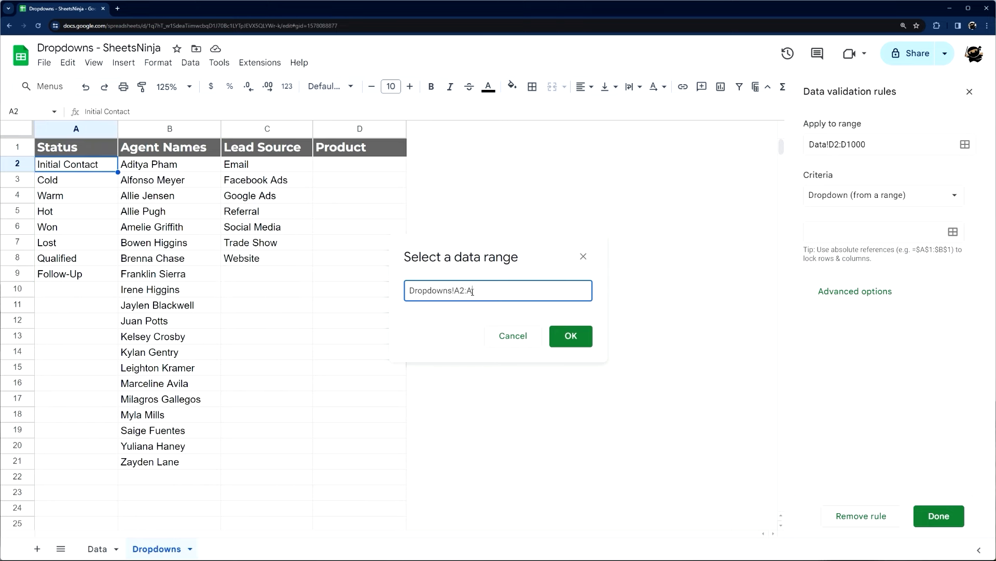
left_click(571, 336)
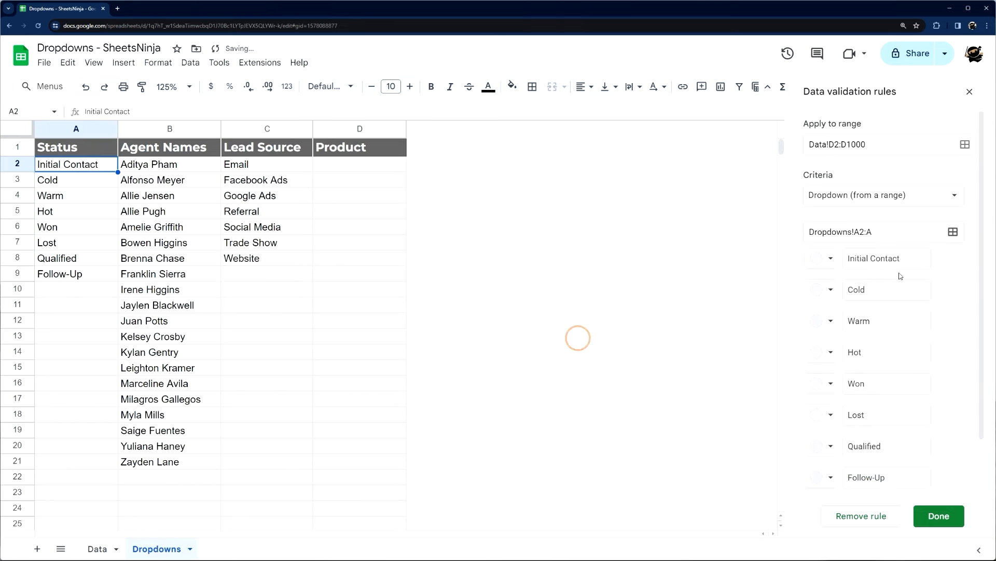
left_click(933, 517)
- Return to the Data sheet and review the options in D2's Status dropdown
left_click(104, 545)
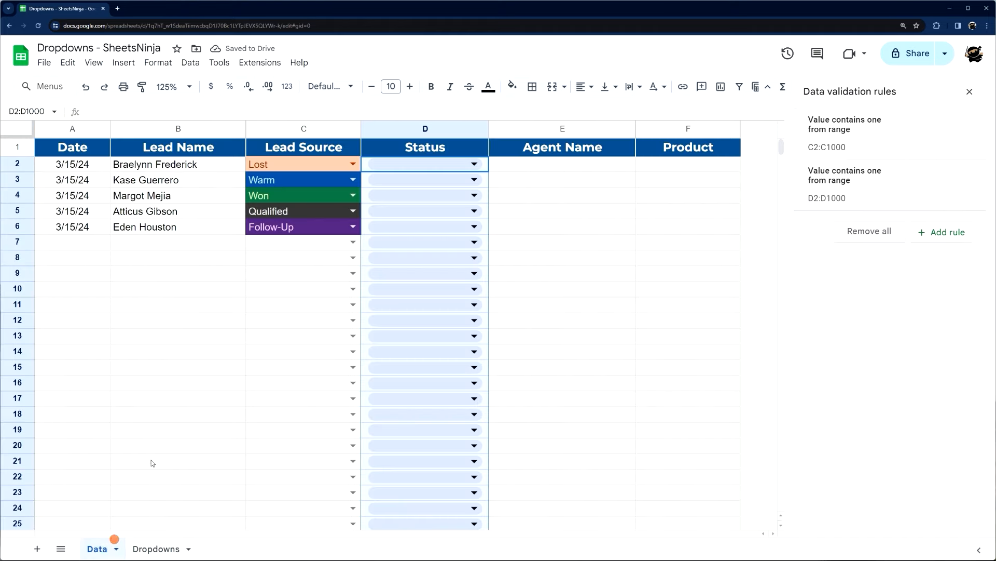
left_click(473, 163)
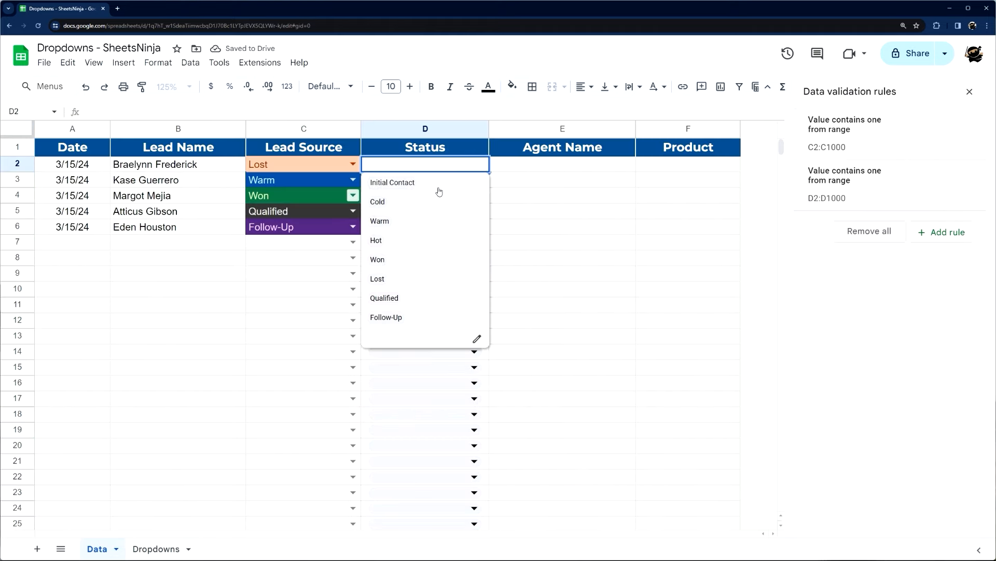
left_click(322, 163)
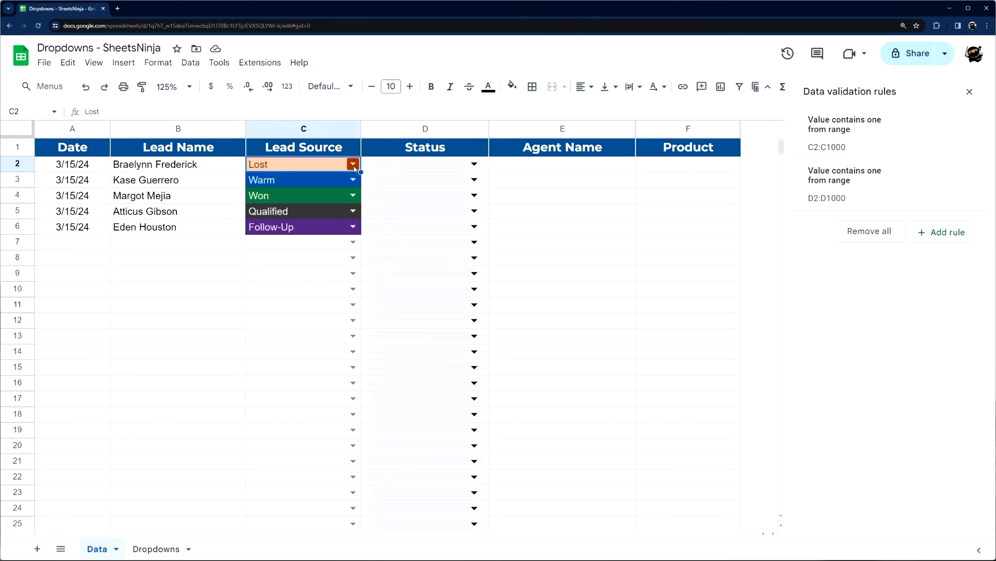
- Reopen C2's dropdown rule for editing and set its range to Data!C2:C
left_click(354, 165)
left_click(349, 320)
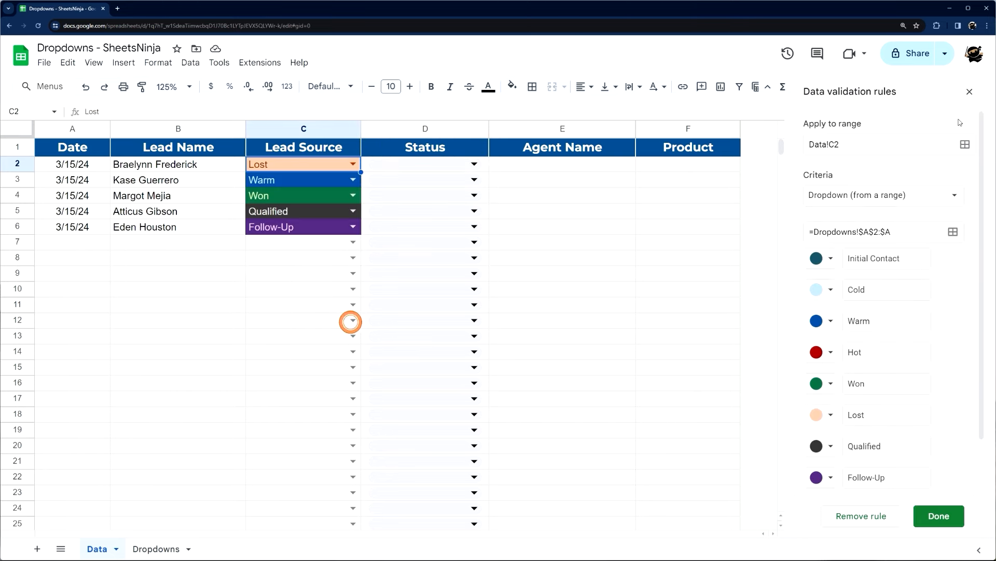
left_click(857, 141)
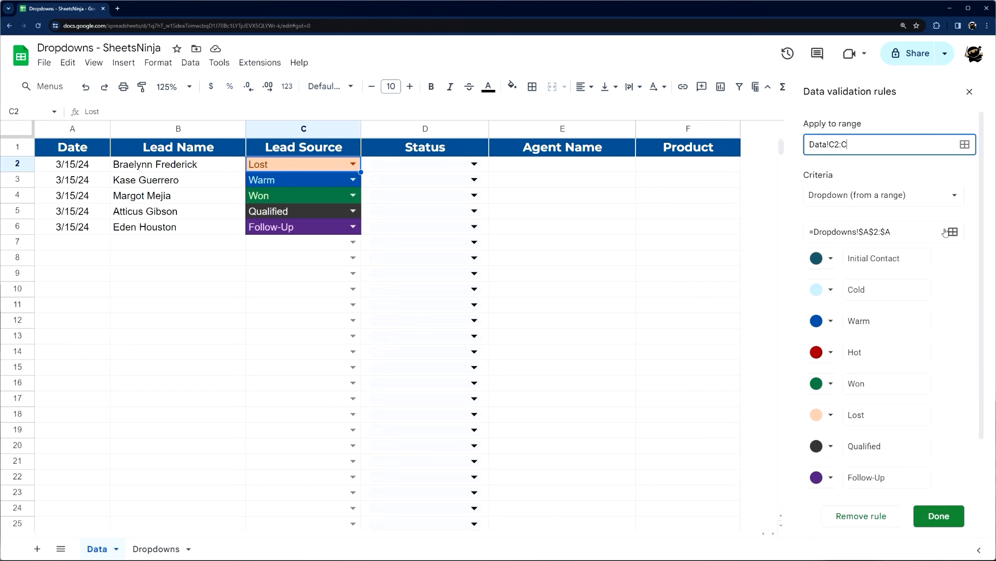
- Change the Lead Source rule's source range to =Dropdowns!$C$2:$C, apply it and return to the Data sheet
left_click(870, 231)
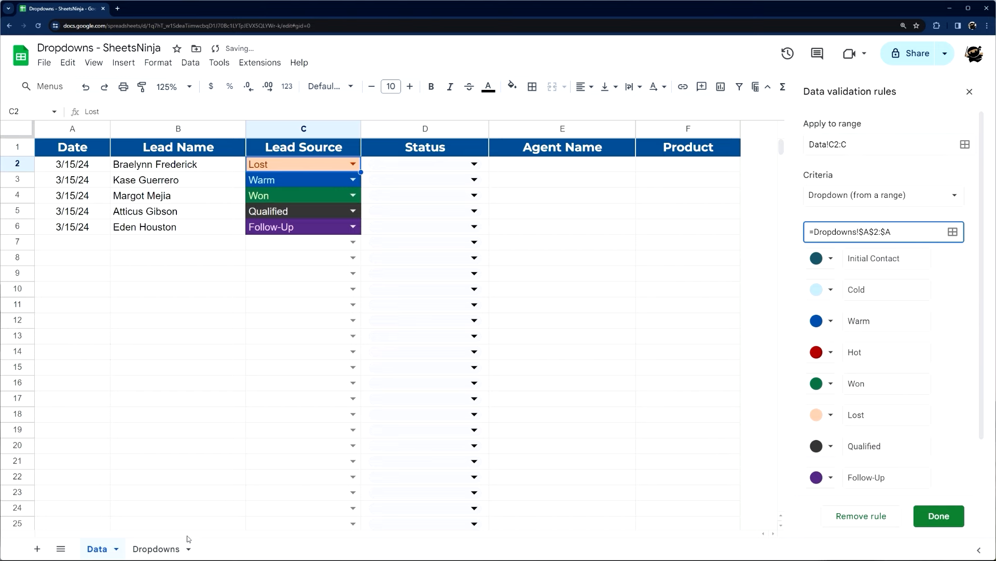
left_click(158, 549)
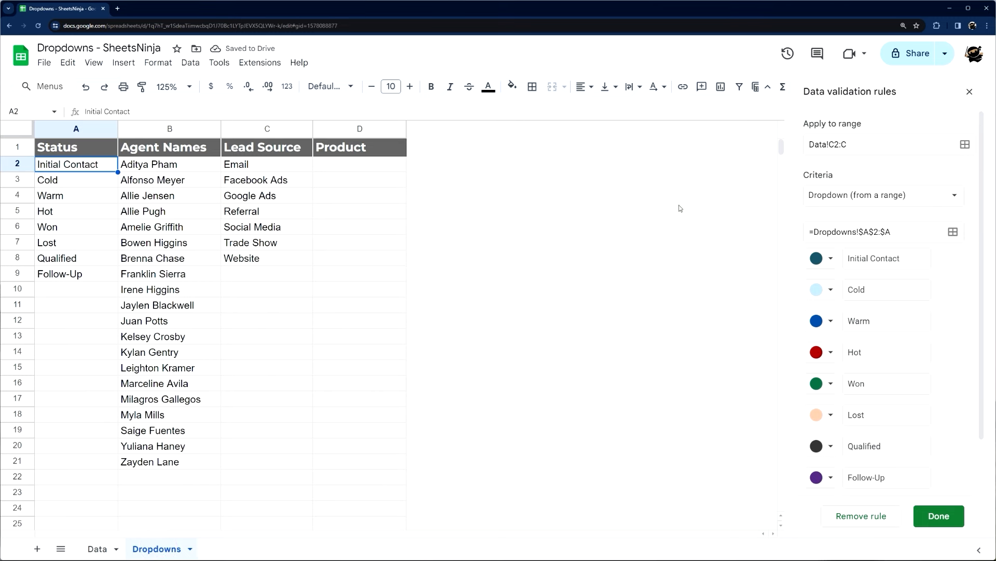
left_click(868, 230)
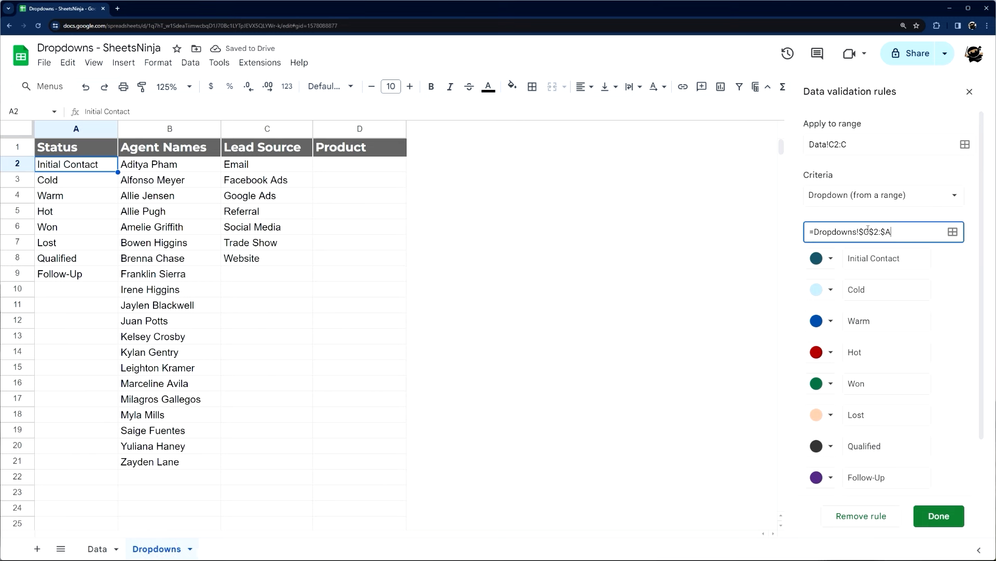
left_click(969, 266)
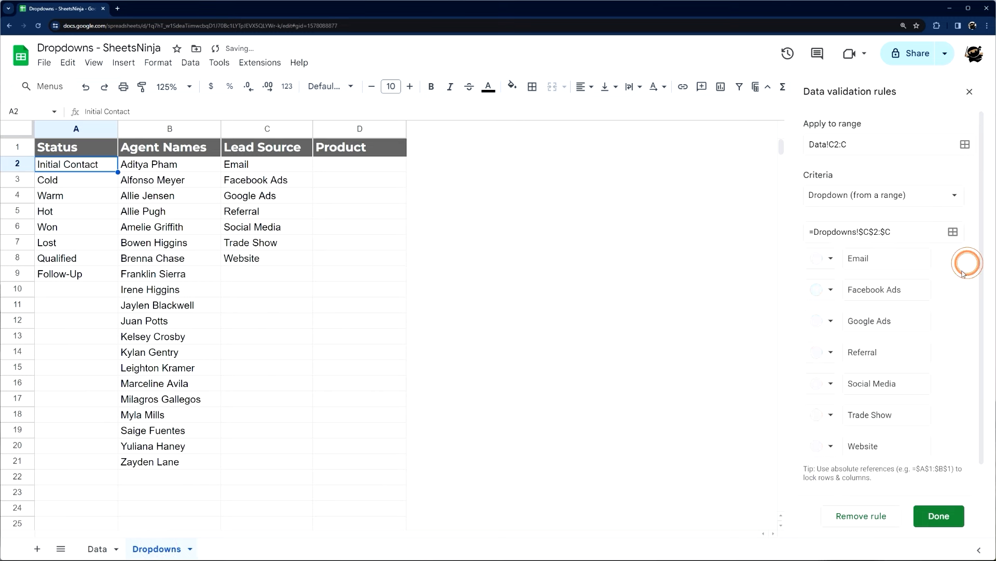
scroll(960, 311, "down", 1)
left_click(939, 515)
left_click(97, 549)
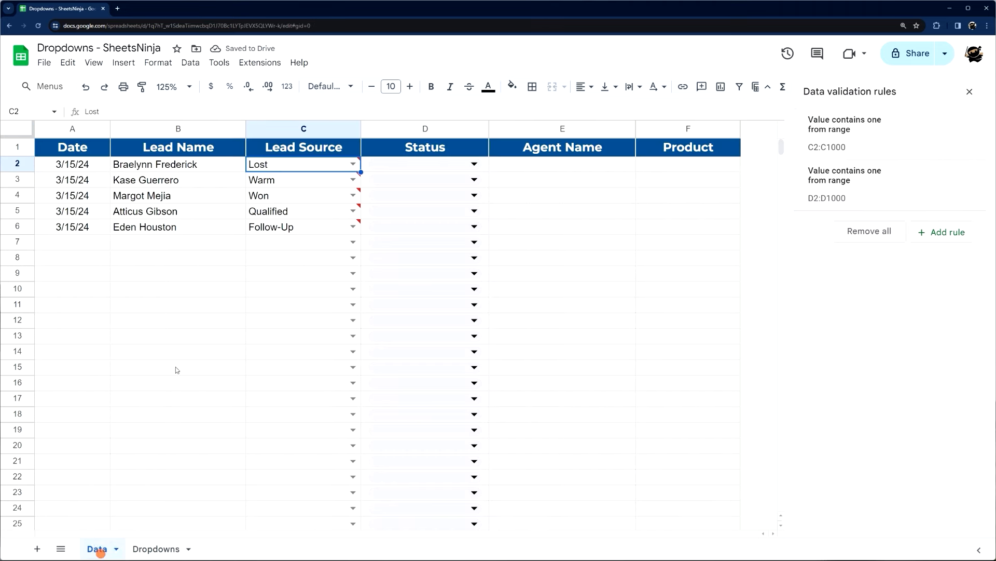
- Set the lead sources to Email in C2, Google Ads in C3 and C4, Trade Show in C5 and Website in C6
left_click(347, 165)
left_click(271, 181)
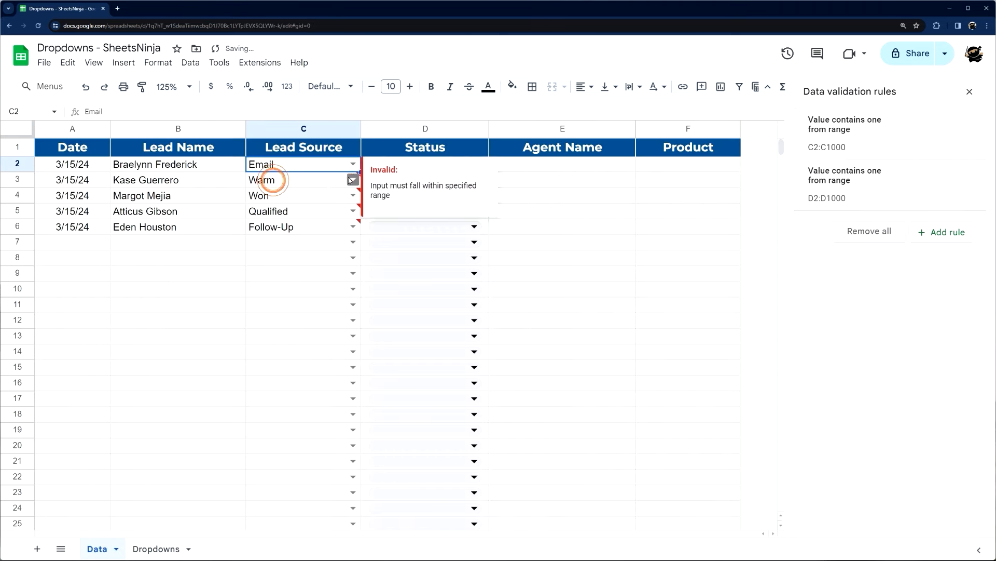
left_click(352, 178)
left_click(271, 229)
left_click(352, 195)
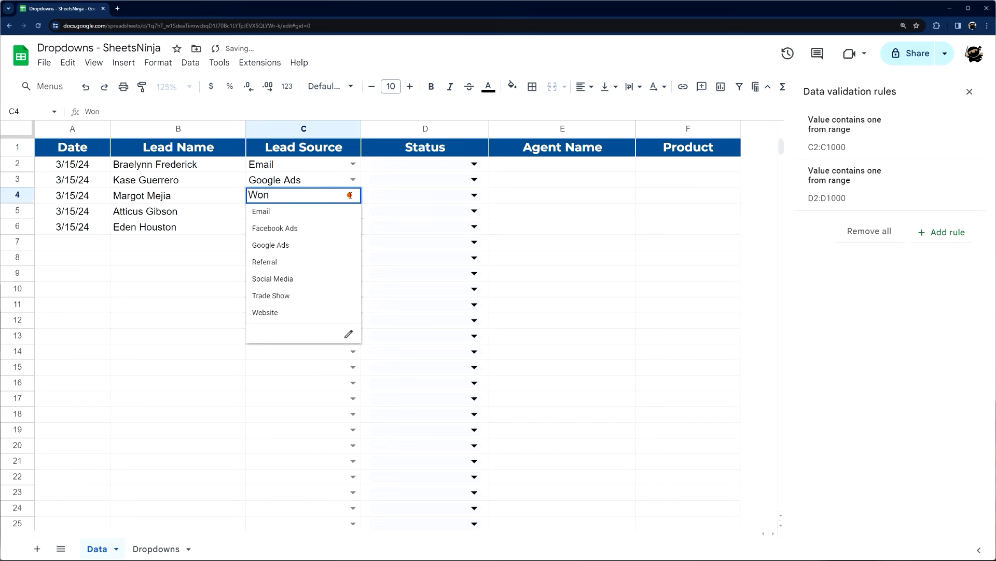
left_click(280, 244)
left_click(353, 211)
left_click(271, 310)
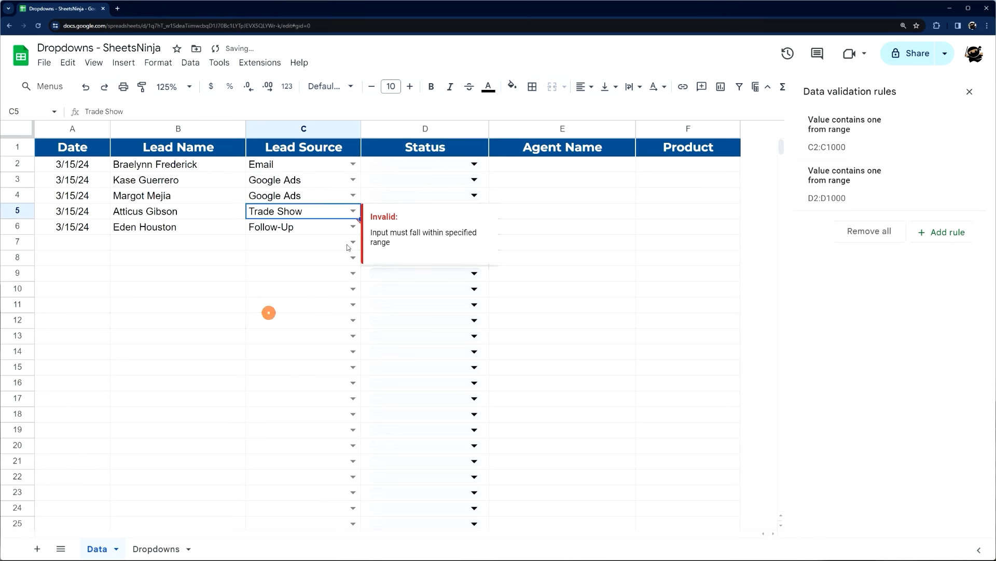
left_click(349, 226)
left_click(265, 343)
- Choose Initial Contact from D2's Status dropdown and review the settings of its dropdown rule
left_click(474, 164)
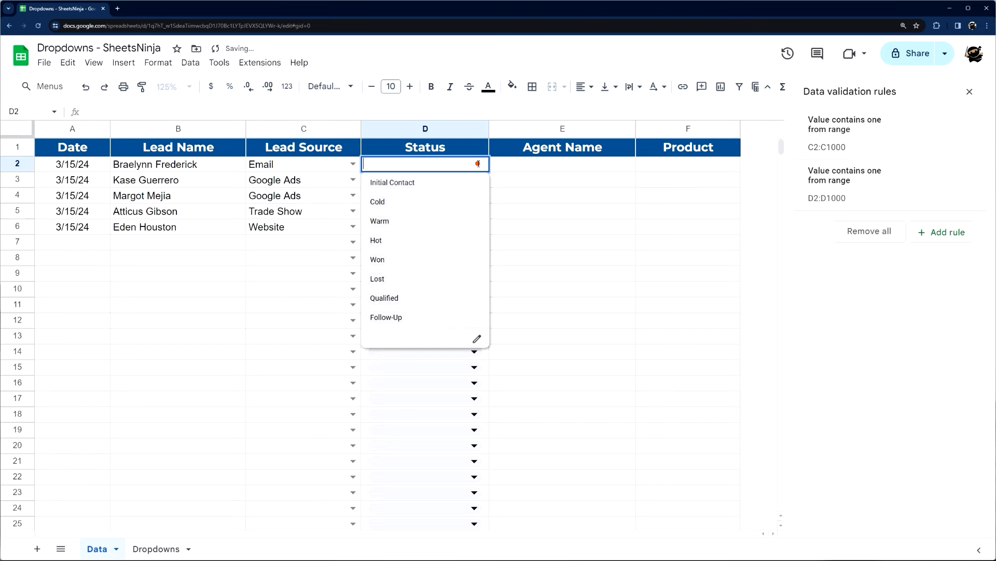
left_click(406, 183)
left_click(475, 165)
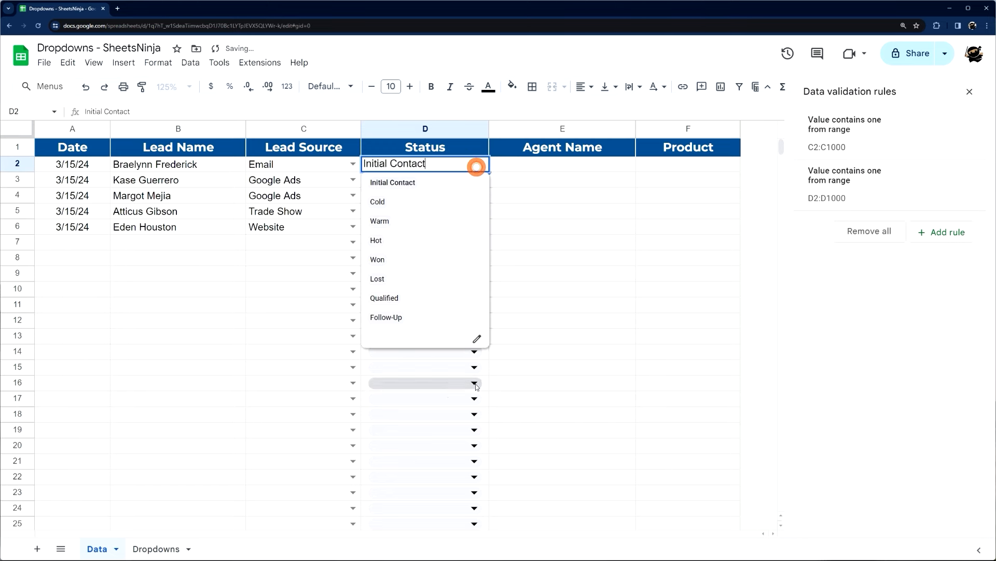
left_click(475, 341)
scroll(930, 237, "down", 2)
scroll(930, 237, "up", 1)
scroll(930, 237, "up", 1)
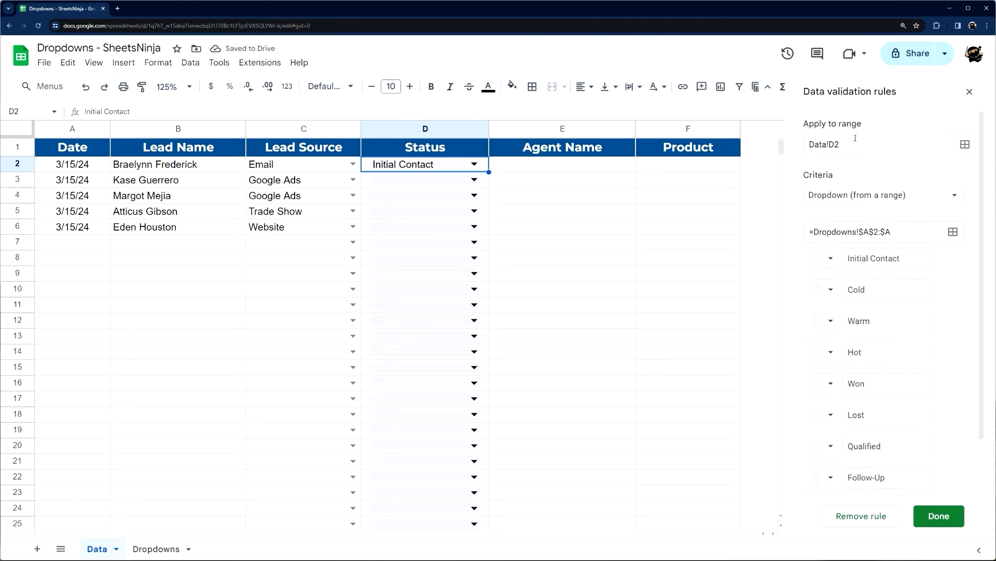
left_click(966, 91)
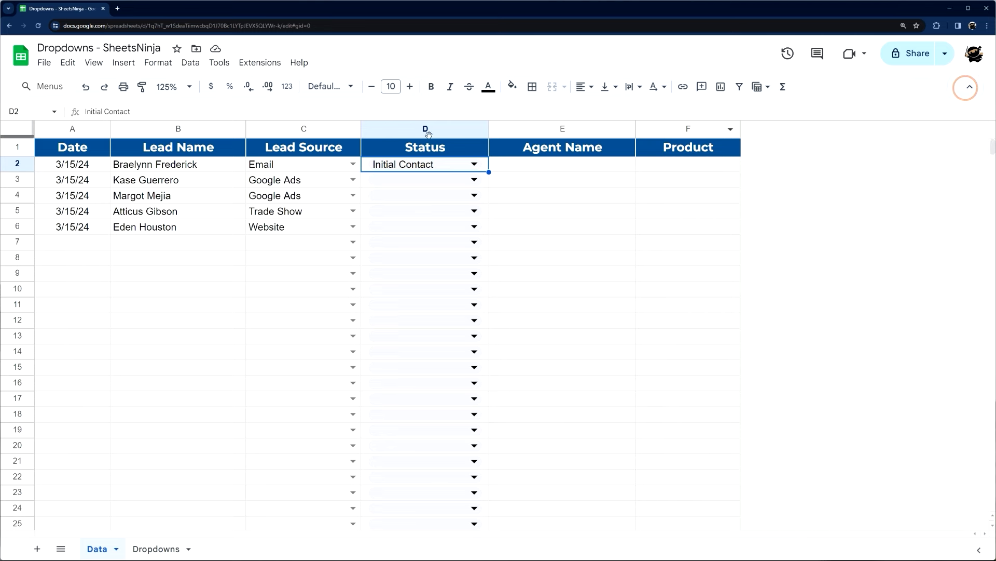
- Add a data validation rule to E2:E1000 in the Agent Name column using the Dropdown (from a range) criterion
left_click(187, 55)
left_click(217, 305)
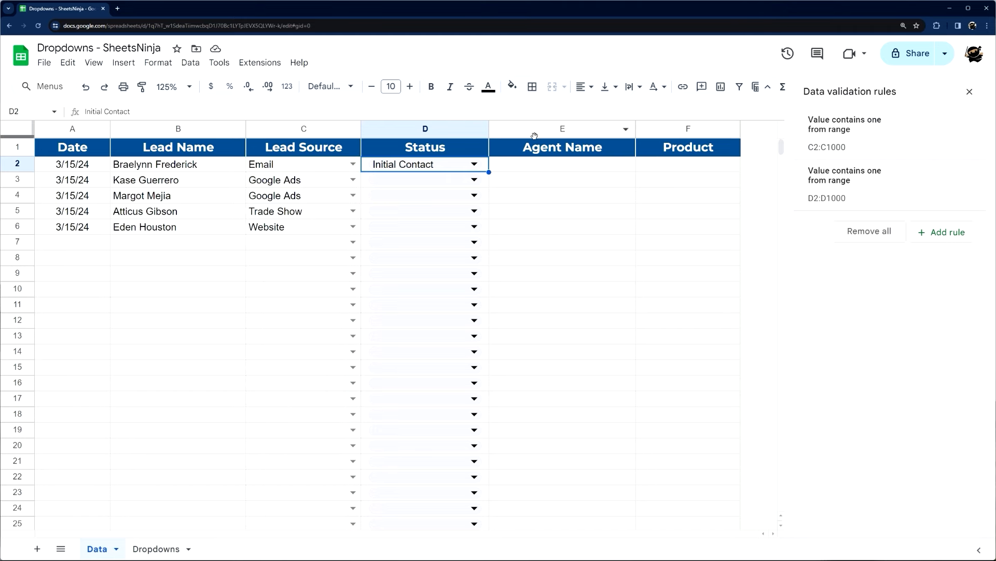
left_click(553, 132)
left_click(556, 148, "ctrl")
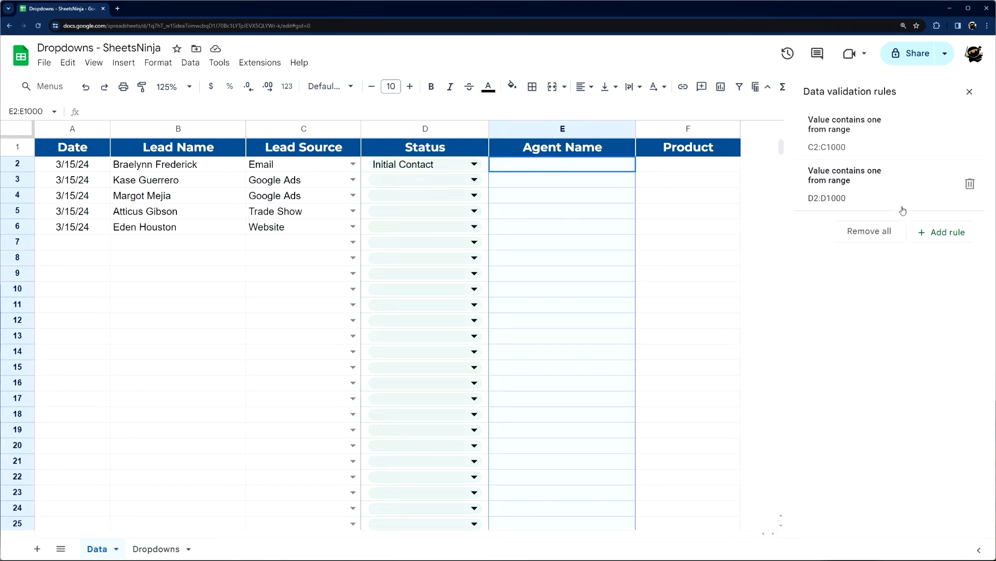
left_click(935, 233)
left_click(864, 196)
left_click(850, 220)
- Set the Agent Name rule's source range to Dropdowns!B2:B1000
left_click(953, 231)
left_click(156, 544)
left_click(167, 128)
left_click(164, 148, "ctrl")
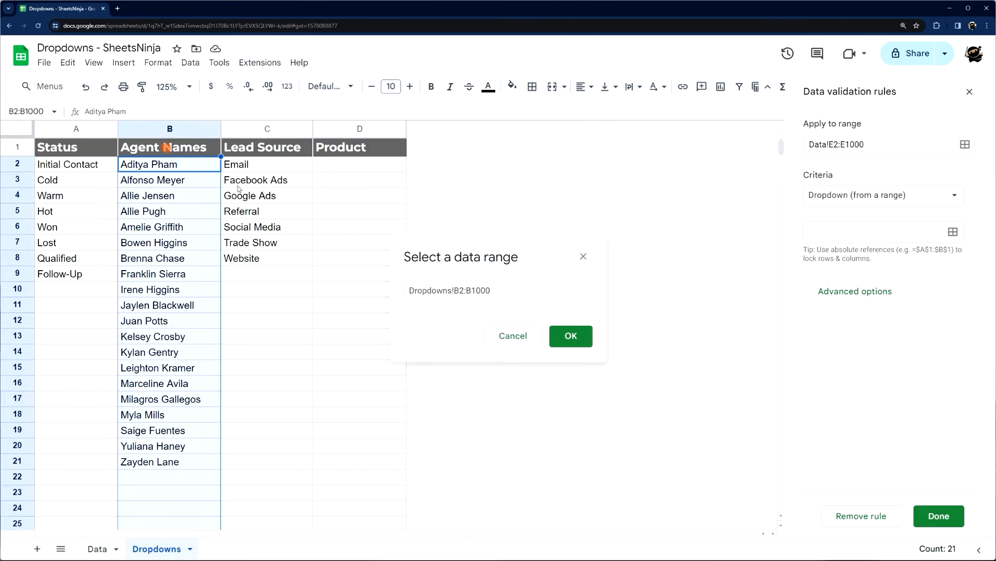
left_click(550, 334)
- Give the Agent Name rule the Arrow display style, apply it and return to the Data sheet
scroll(894, 356, "down", 8)
left_click(881, 476)
scroll(904, 406, "down", 2)
scroll(905, 407, "down", 2)
left_click(828, 458)
left_click(937, 515)
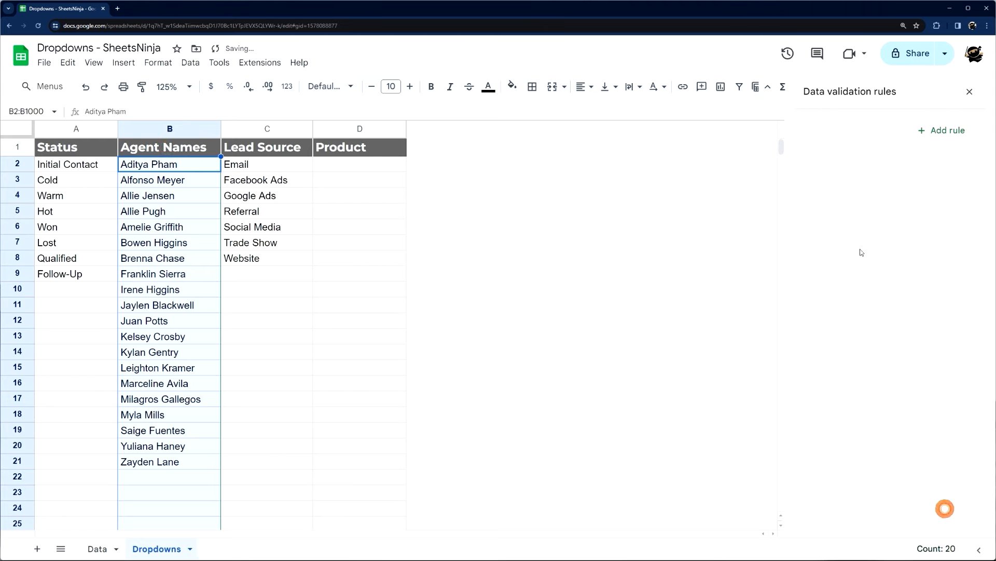
left_click(97, 549)
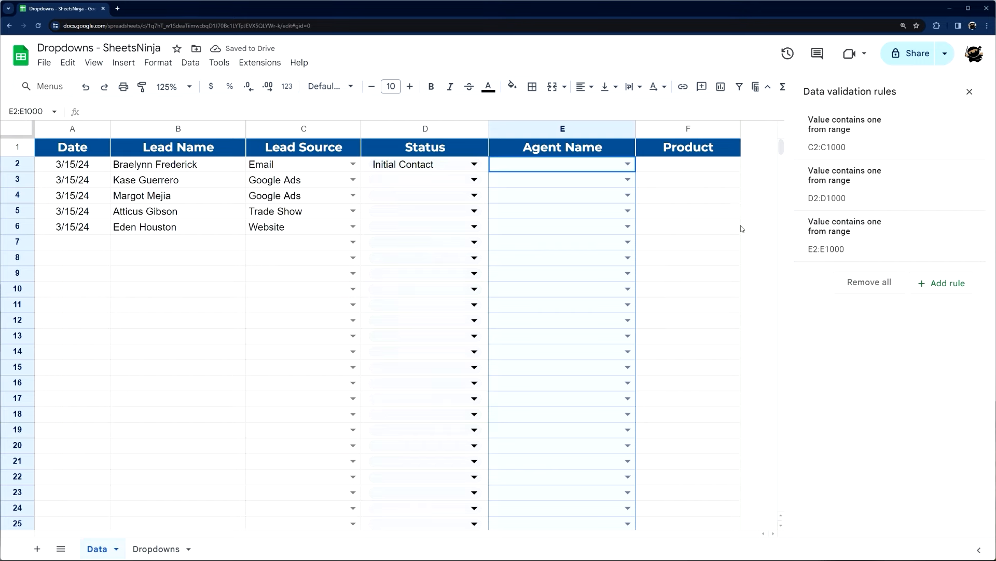
left_click_drag(598, 217, 599, 228)
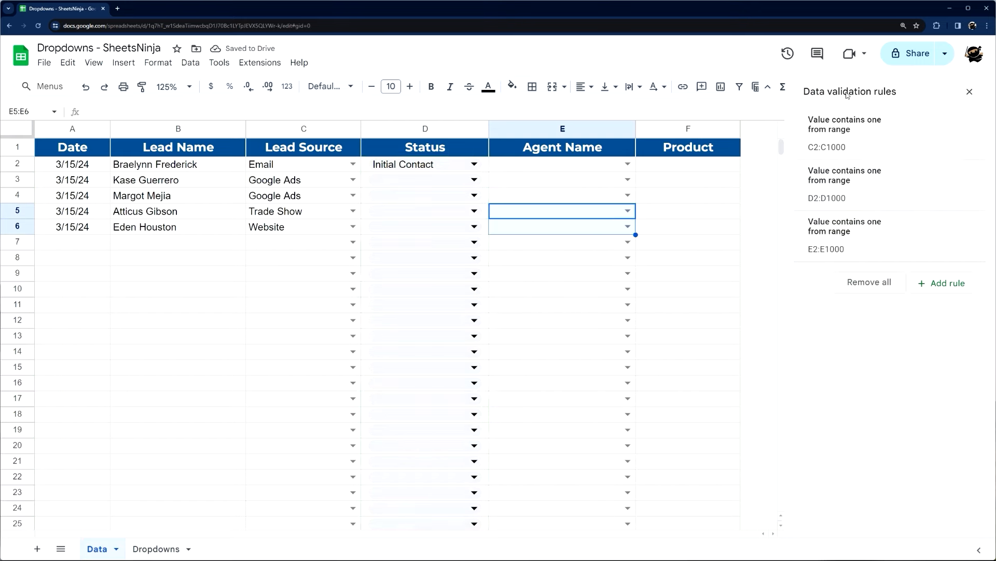
- Change the display style of the Status rule for D2:D1000 to Arrow and apply it
left_click(846, 185)
scroll(872, 441, "down", 2)
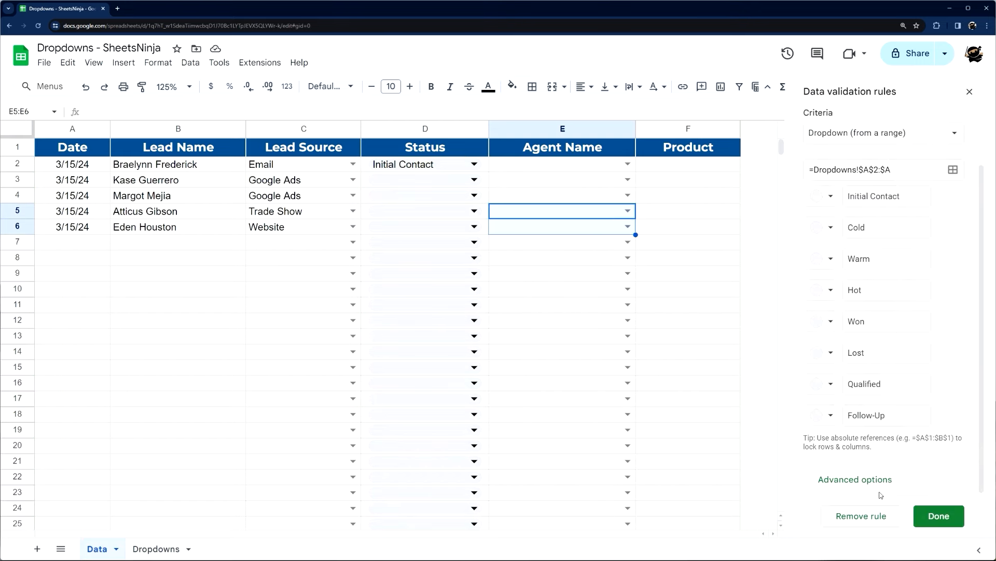
left_click(877, 489)
left_click(837, 456)
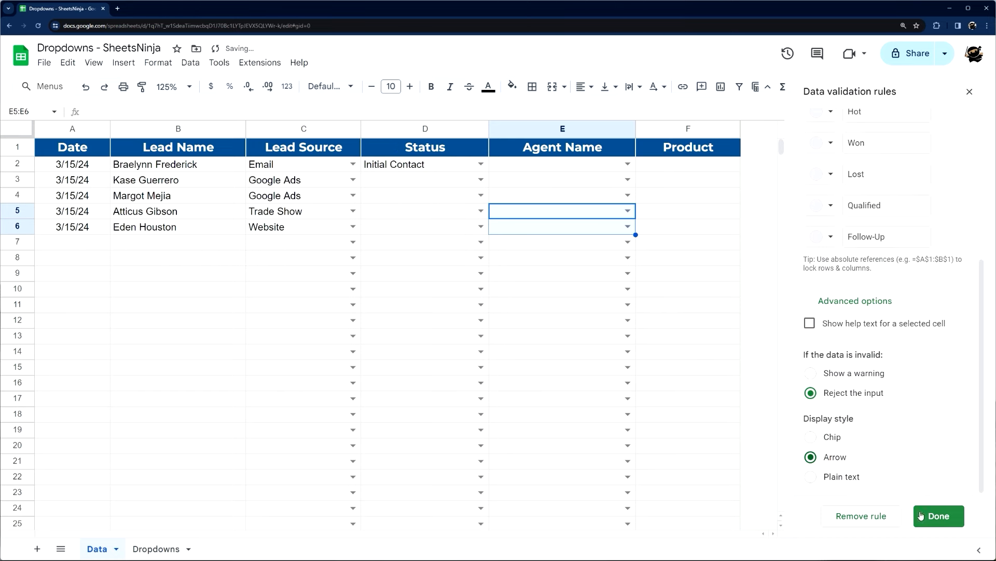
left_click(939, 515)
- In the Status rule, color Initial Contact light blue, Cold pale teal, Warm dark gray and Hot dark blue
left_click(852, 202)
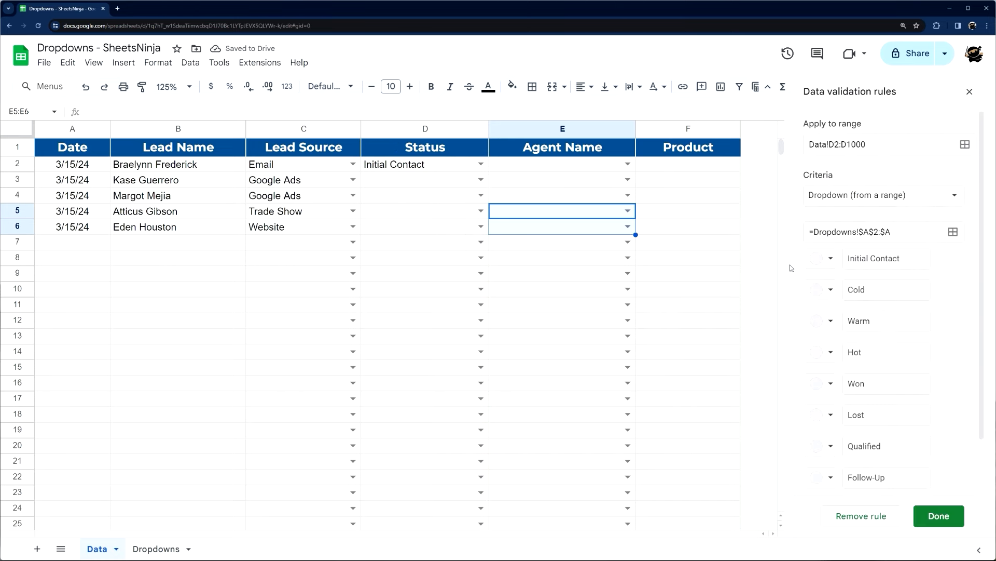
left_click(815, 258)
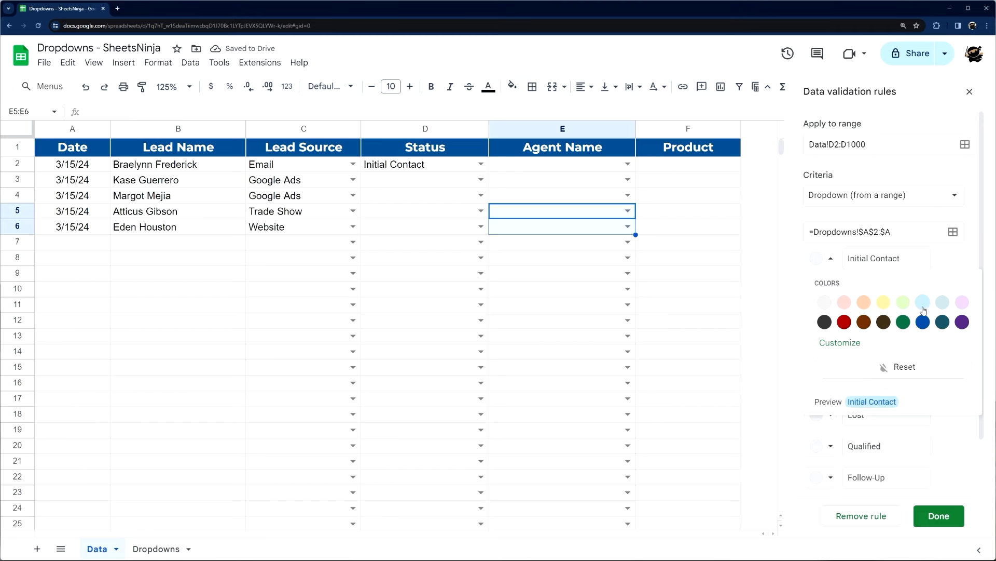
left_click(923, 308)
left_click(820, 289)
left_click(943, 334)
left_click(821, 320)
left_click(825, 384)
left_click(820, 352)
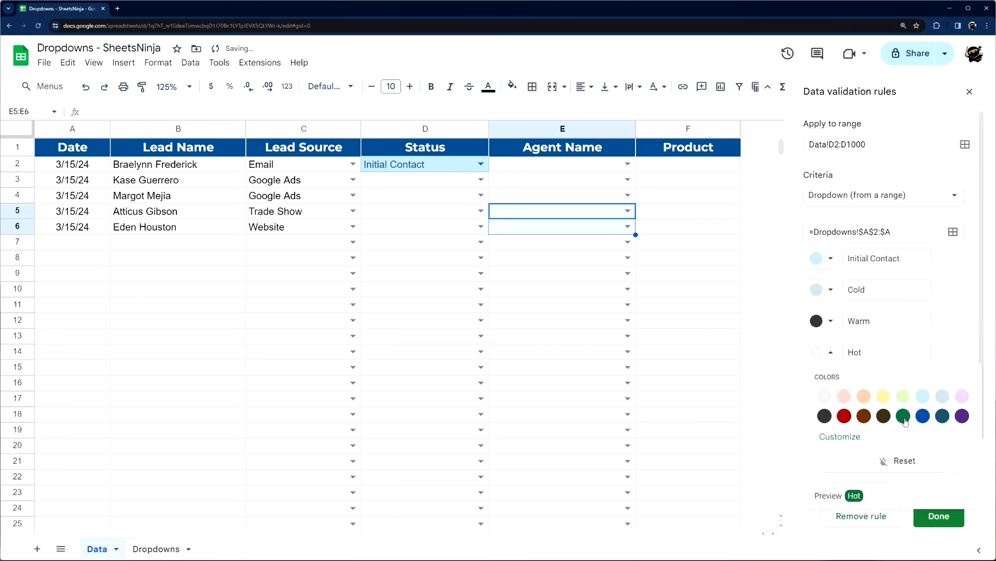
left_click(923, 415)
- Color Won dark green and Lost dark red in the Status rule and apply the rule
left_click(821, 383)
left_click(904, 446)
scroll(877, 410, "down", 1)
left_click(821, 353)
left_click(845, 416)
left_click(821, 383)
left_click(938, 516)
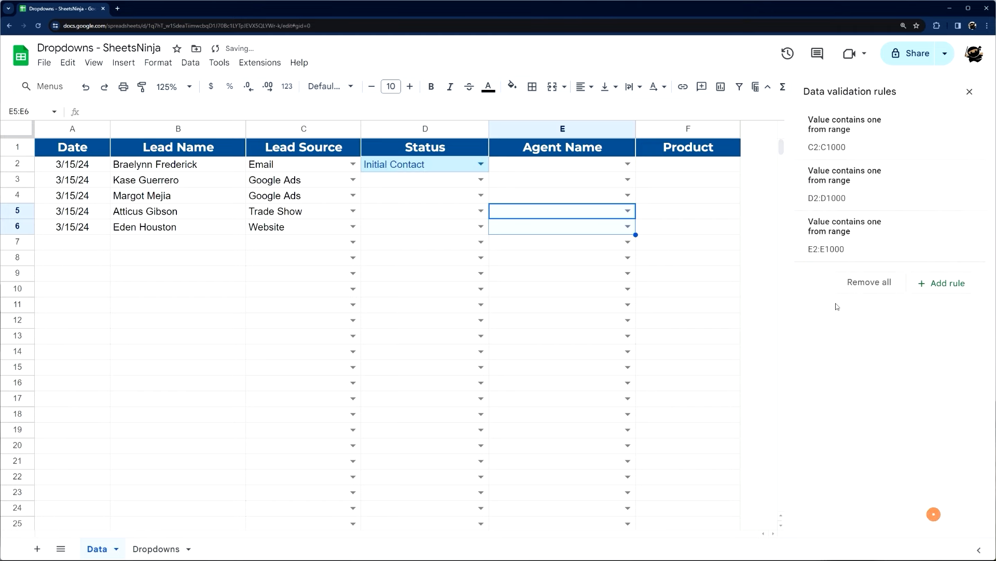
- Set the statuses to Warm in D3, Hot in D4, Won in D5 and Lost in D6
left_click(627, 164)
left_click(481, 179)
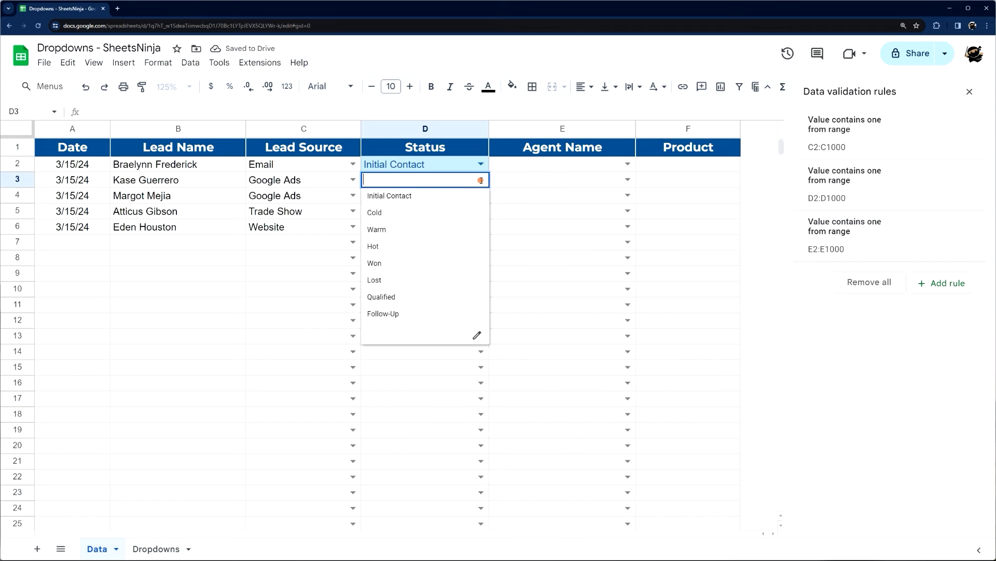
left_click(391, 232)
left_click(481, 195)
left_click(386, 262)
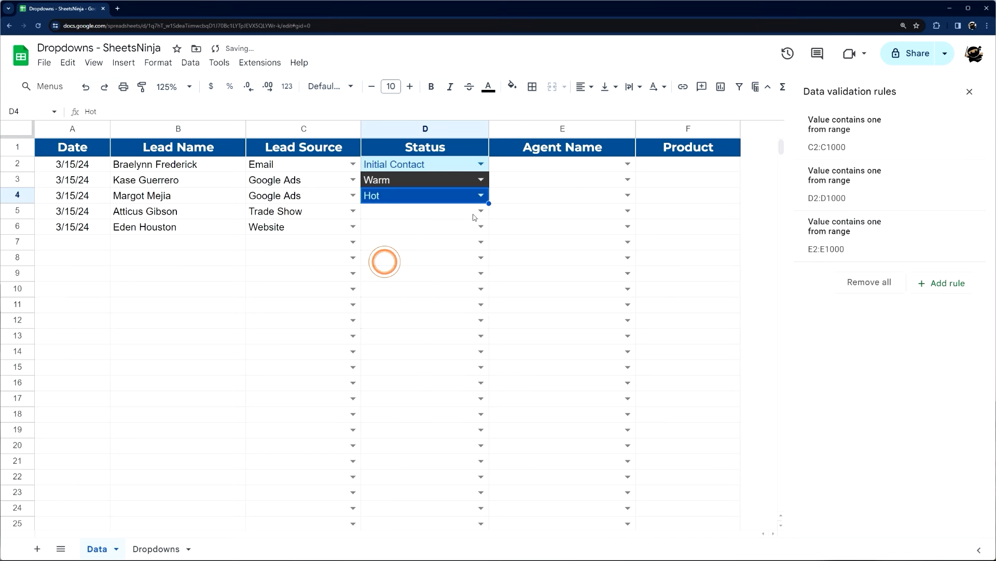
left_click(480, 211)
left_click(385, 294)
left_click(481, 226)
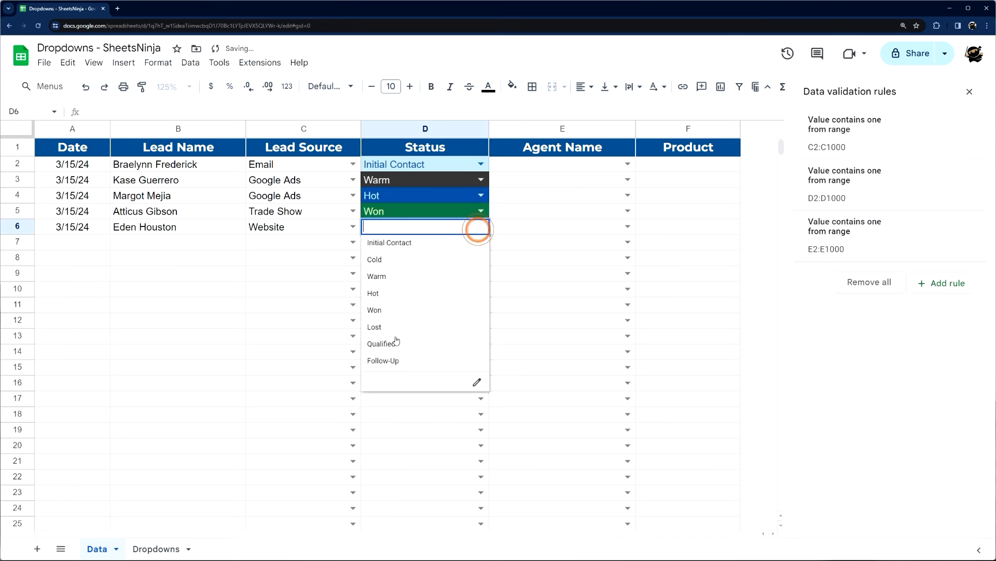
left_click(396, 328)
- Choose the first listed agent from E2's Agent Name dropdown
left_click(516, 241)
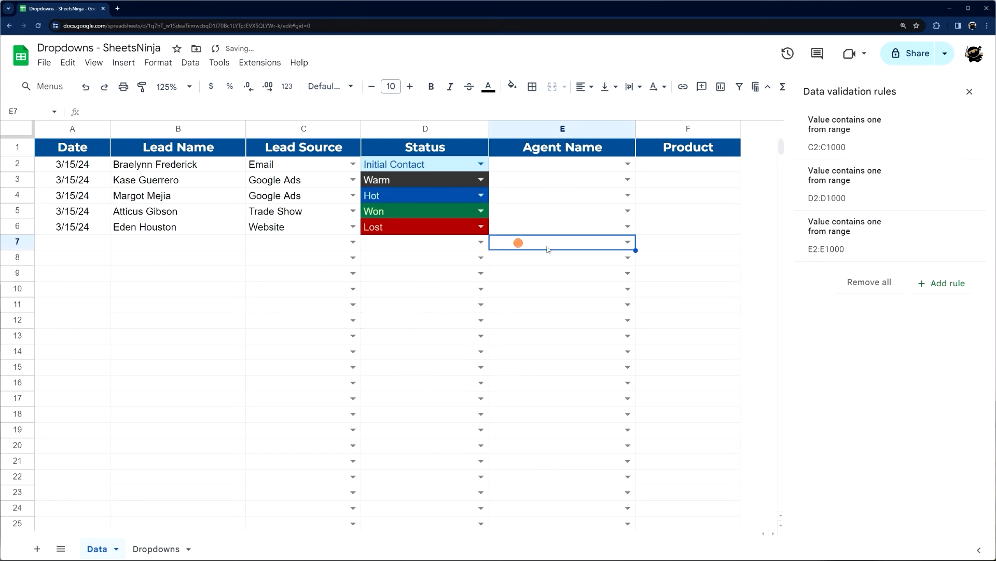
left_click(627, 163)
left_click(536, 182)
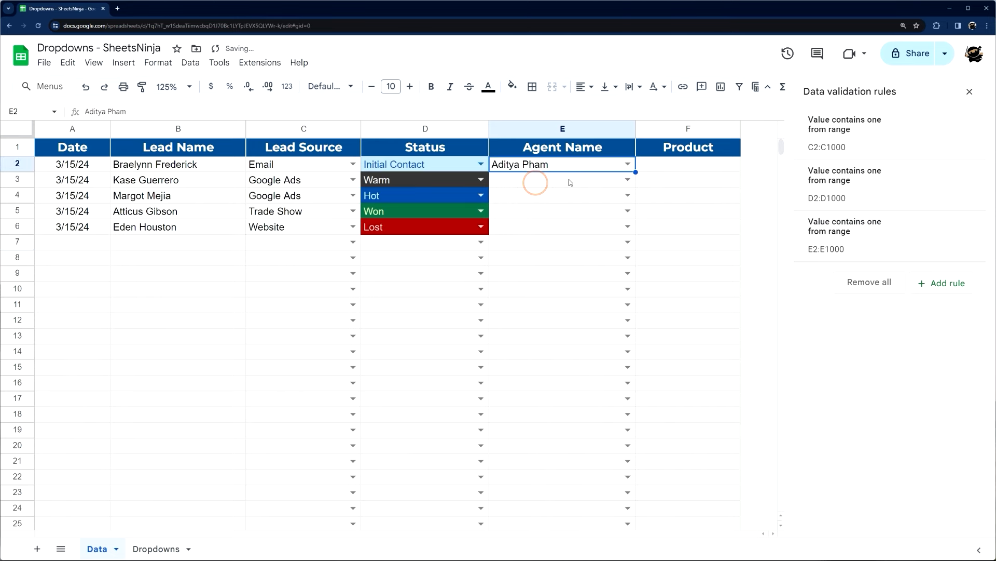
- Test filtering E3's agent dropdown by the single letters a, z, e and l in turn
left_click(585, 179)
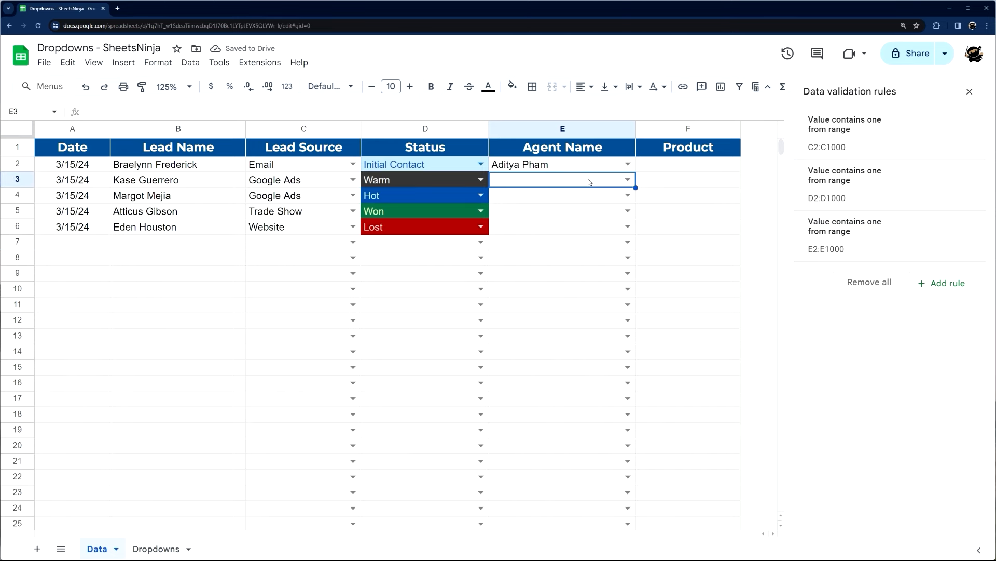
type("a")
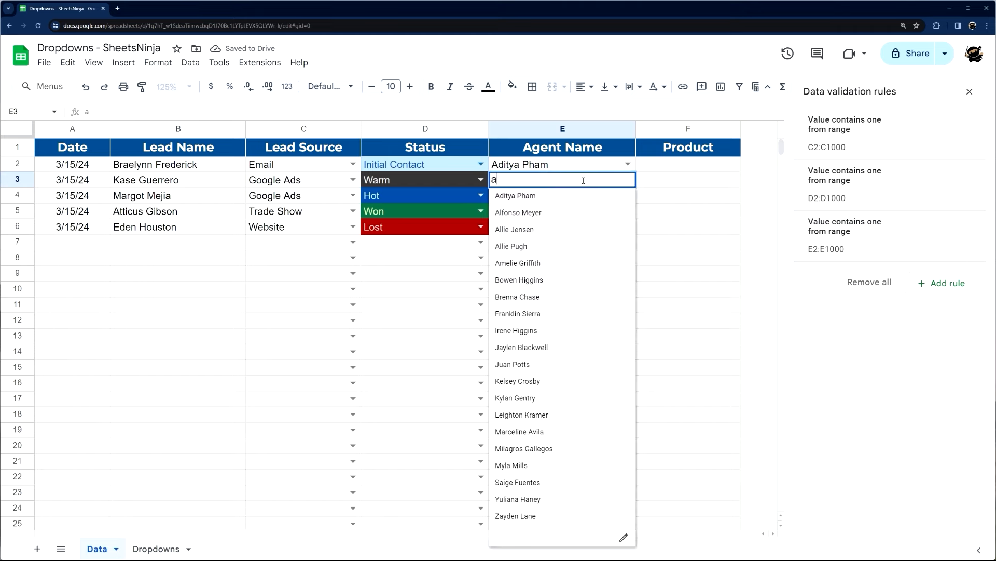
key("BackSpace")
type("z")
key("BackSpace")
type("e")
key("BackSpace")
type("l")
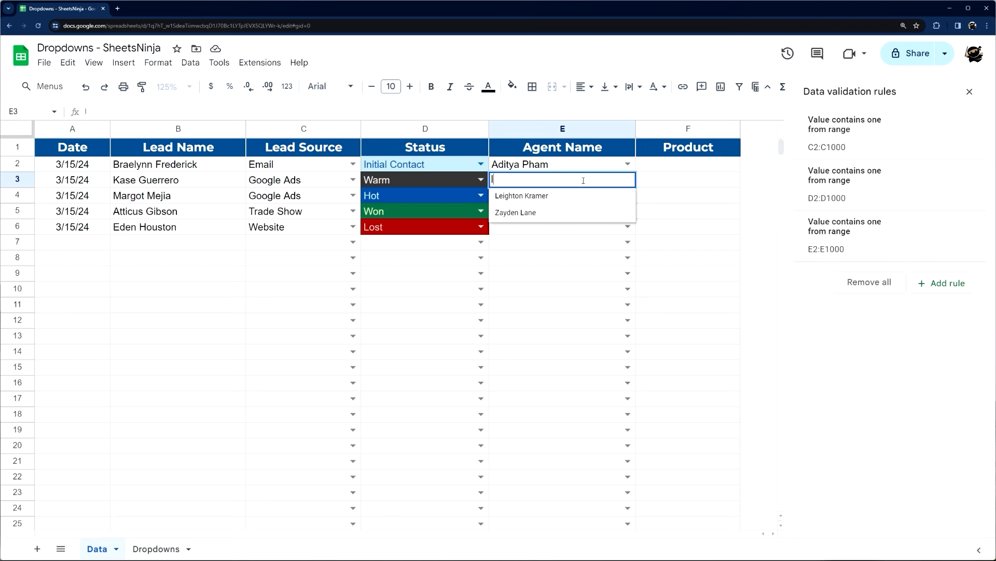
key("BackSpace")
- Filter E3's agent dropdown by the start of an agent's surname and choose the matching agent
type("p")
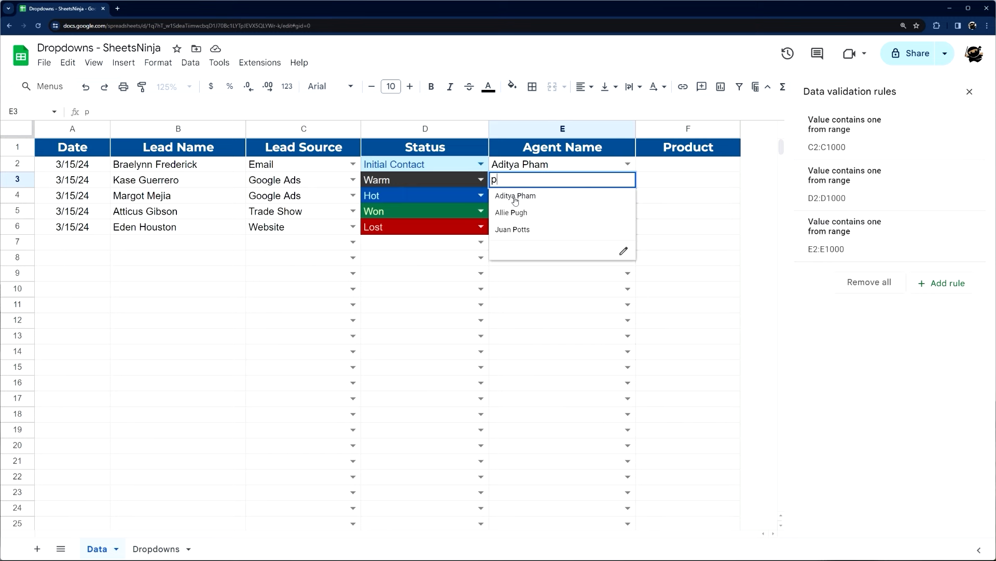
type("ot")
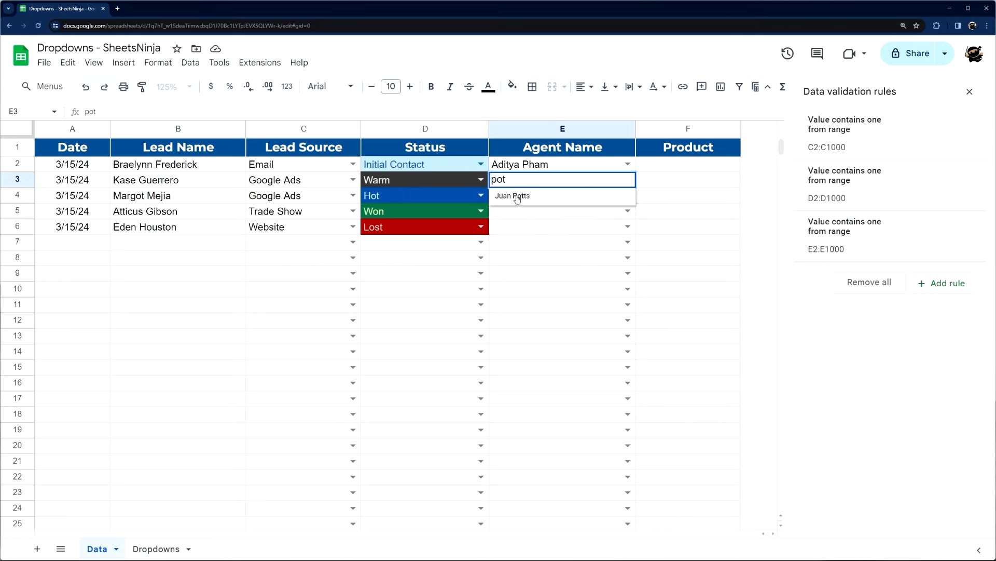
left_click(517, 197)
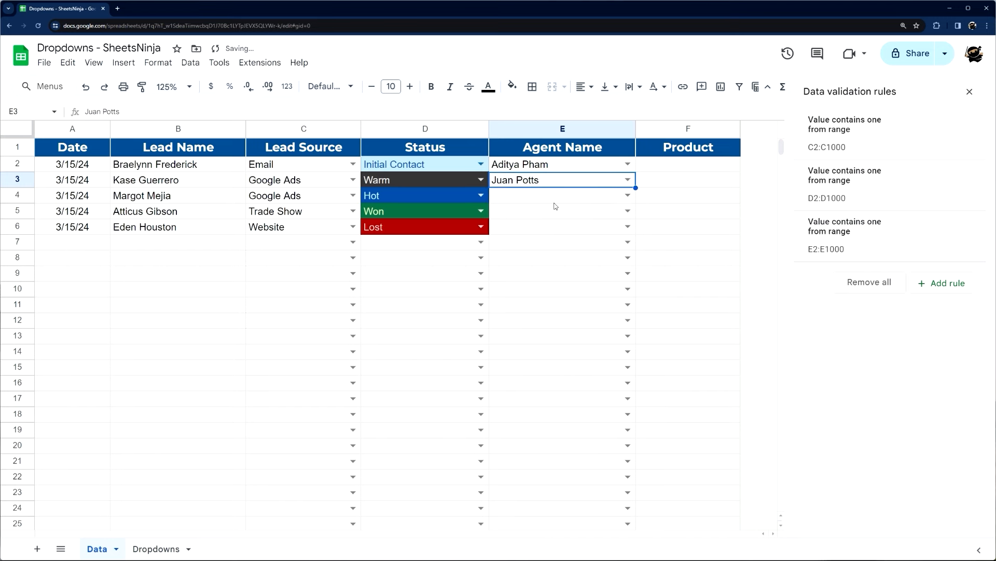
- Review the Agent Name and Product columns and the Status source list A2:A9 on the Dropdowns sheet
left_click(546, 131)
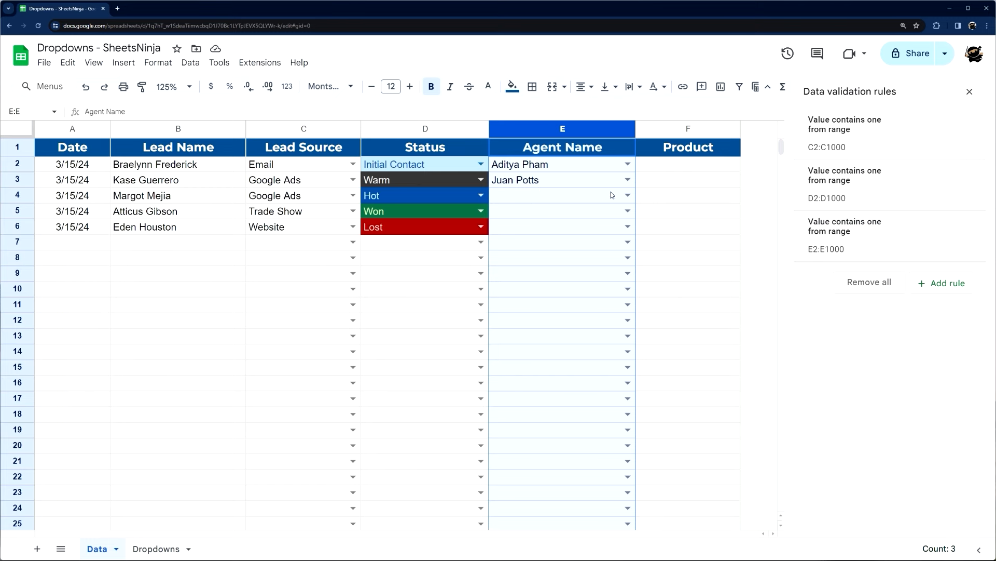
left_click(681, 168)
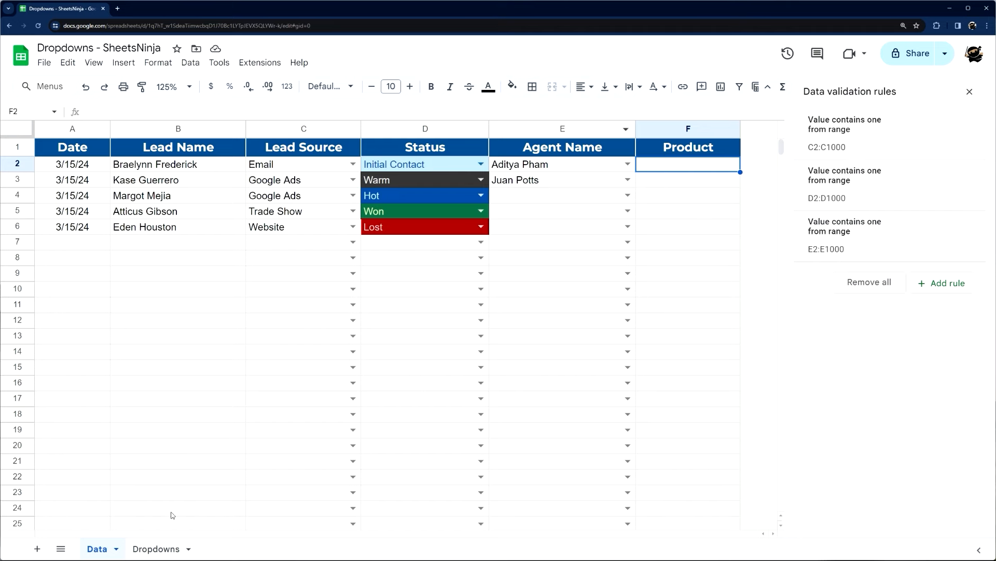
left_click(155, 546)
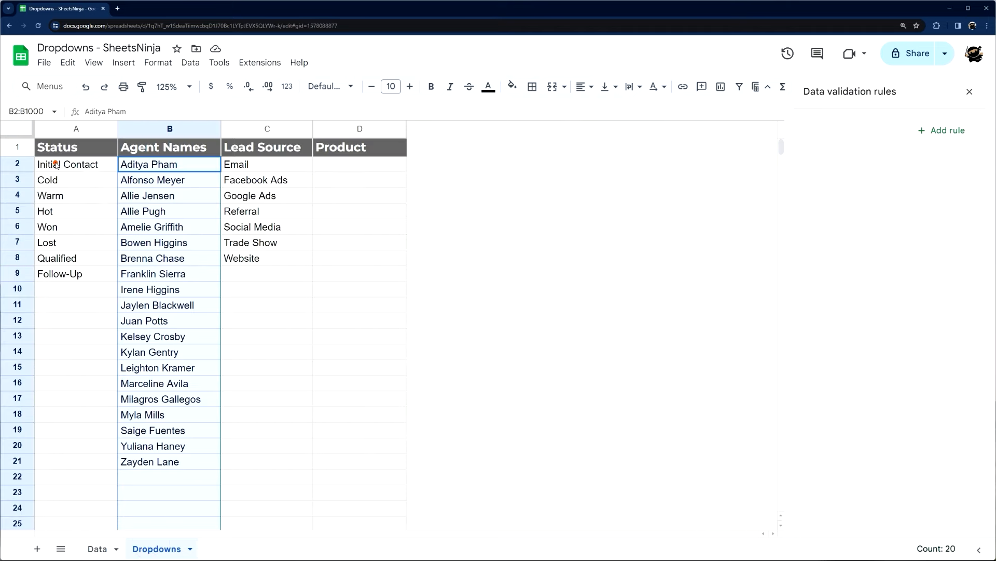
left_click_drag(55, 164, 59, 274)
left_click(98, 553)
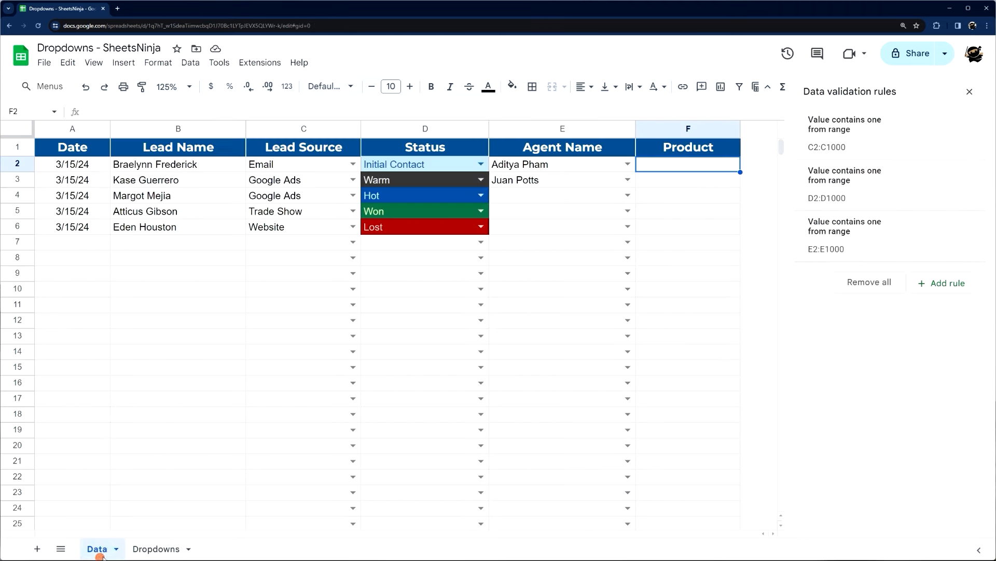
- Enter Apple in F2 and Orange in F3 of the Product column
left_click(675, 167)
type("Apple")
key("Return")
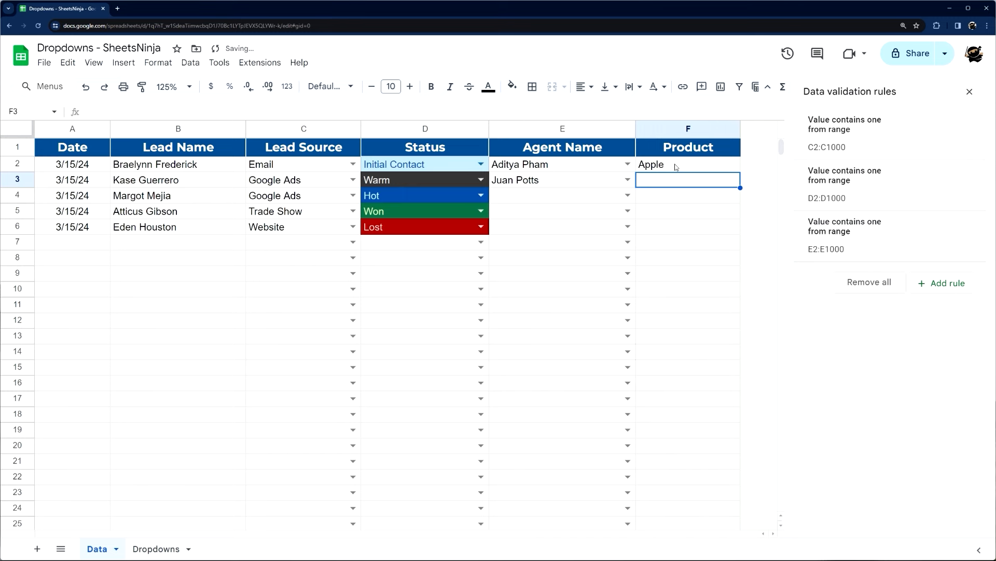
type("Orange")
key("Return")
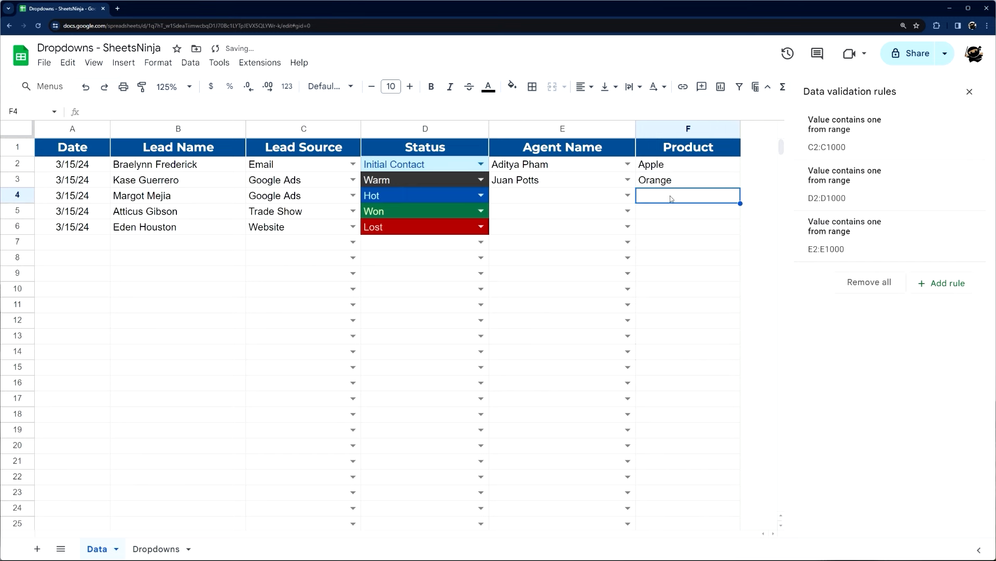
- Compare the typed entries in the Product column with the Status source list on the Dropdowns sheet
left_click_drag(670, 164, 675, 256)
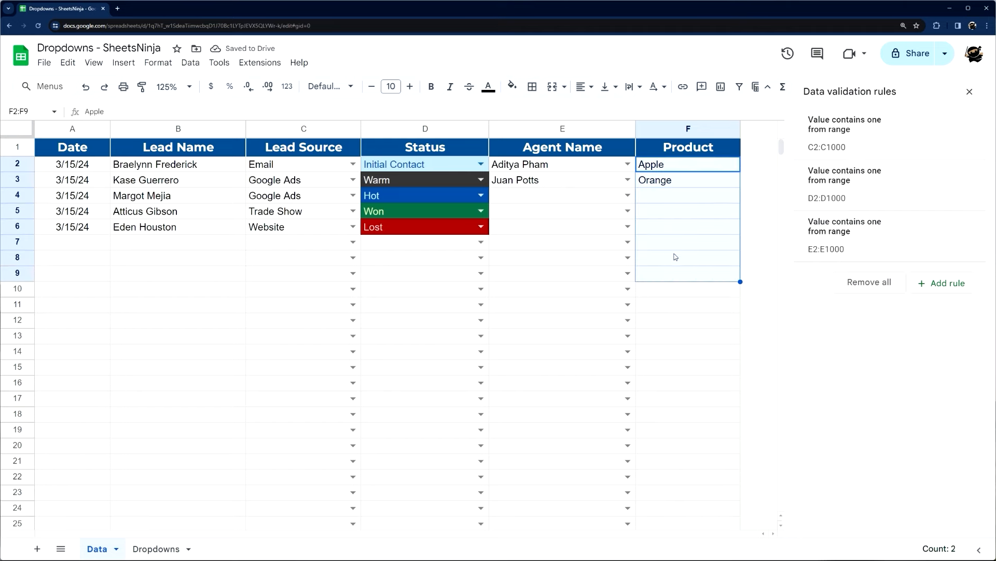
left_click(153, 549)
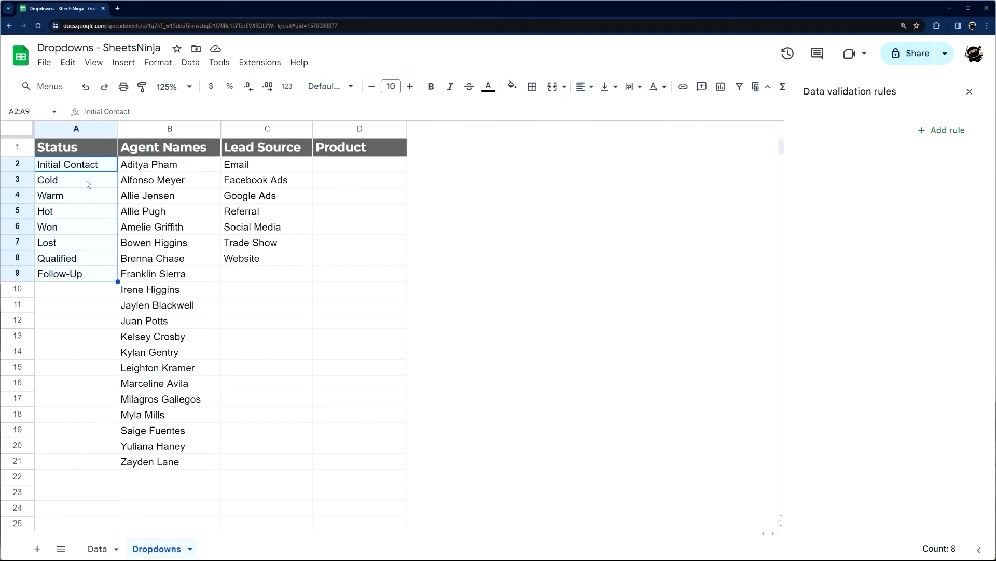
left_click(95, 548)
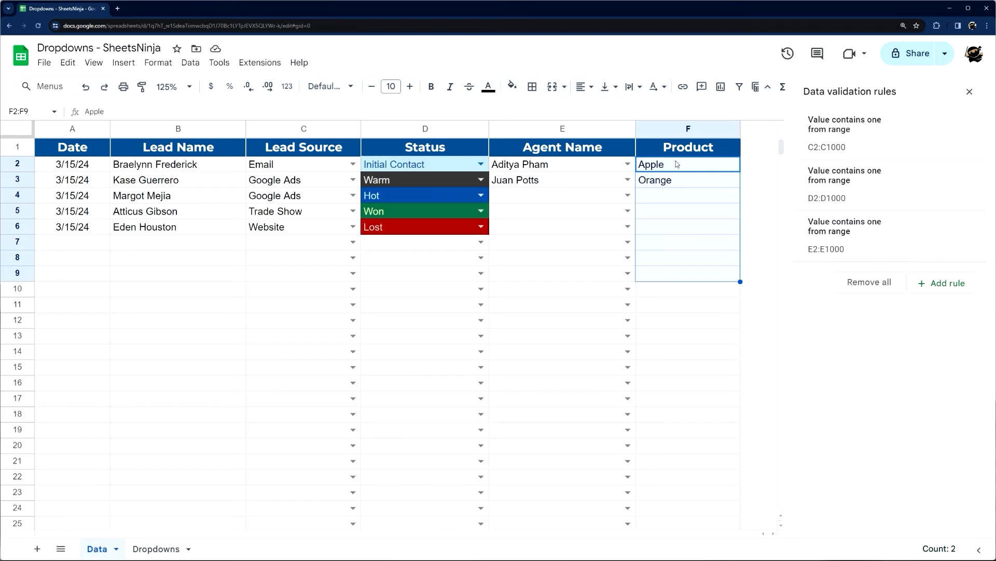
left_click_drag(677, 164, 671, 260)
left_click(142, 546)
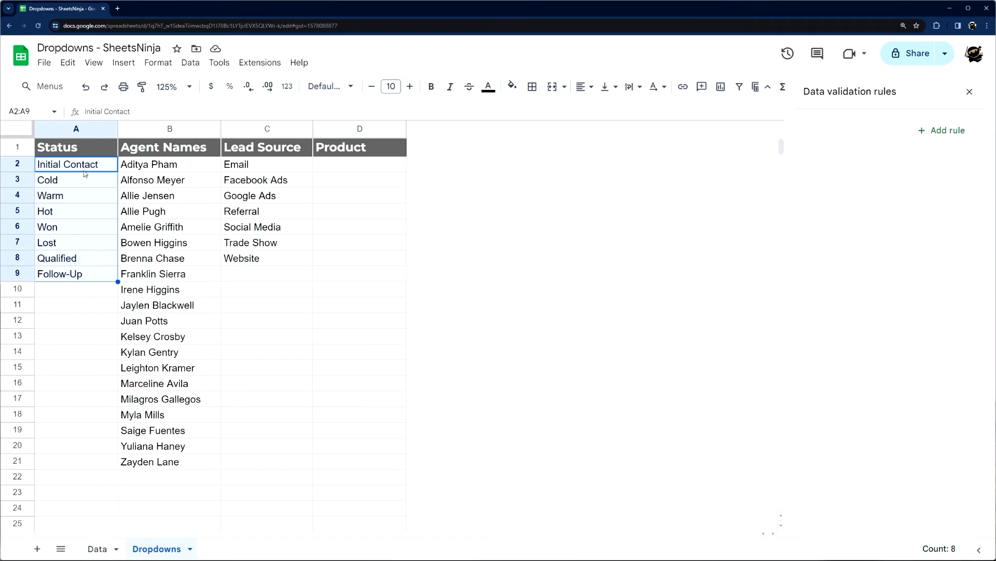
left_click(97, 546)
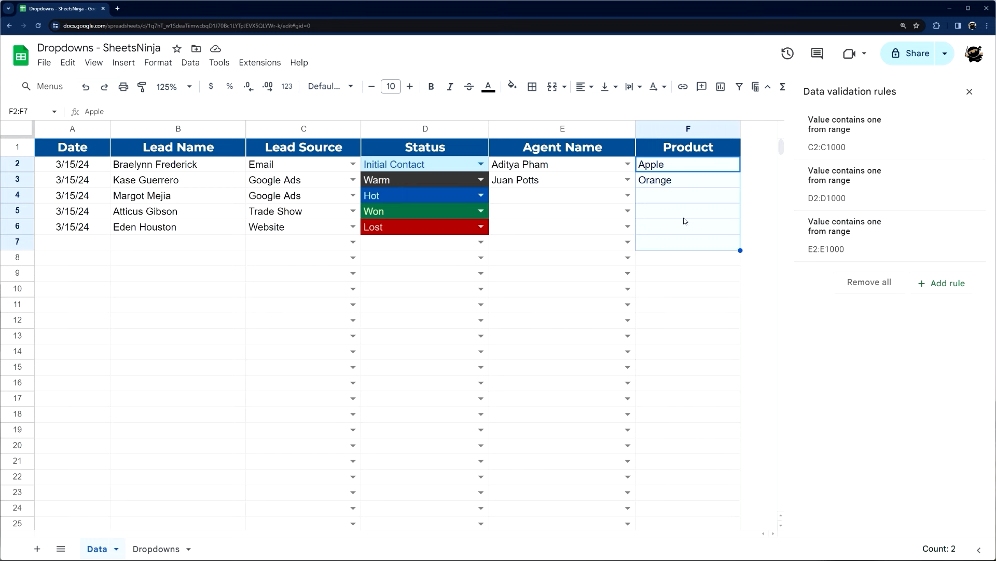
- Clear the sample products from F3 and F2
left_click(670, 180)
key("Delete")
left_click(681, 166)
key("Delete")
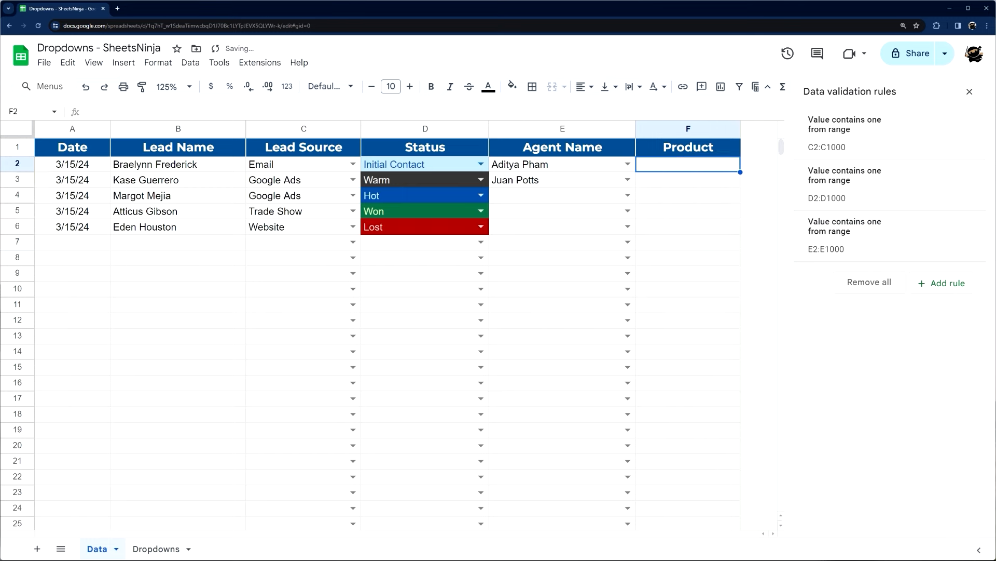
- Enter Apple in F2 and Orange in F3 of the Data sheet's Product column
type("Apple")
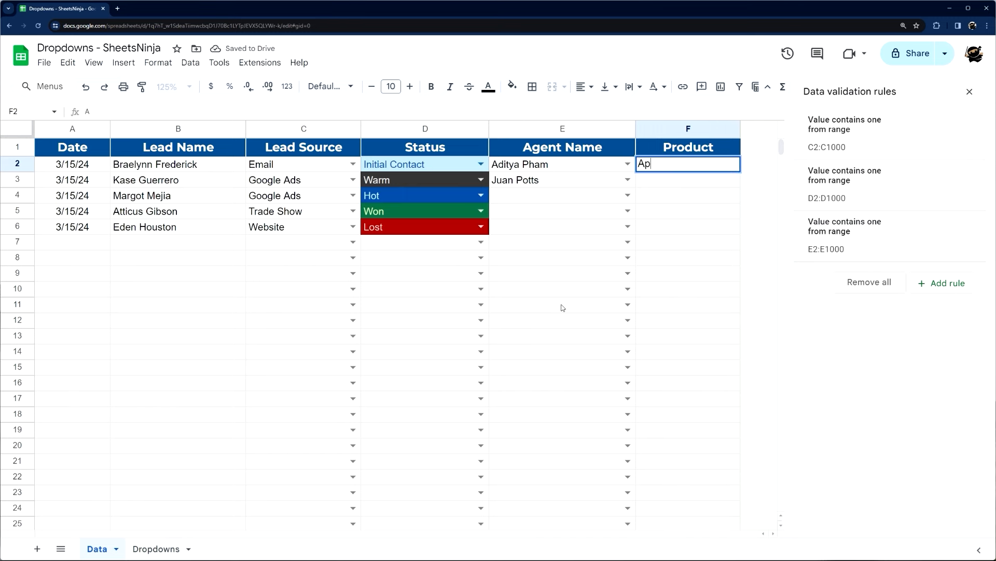
key("Return")
type("Orange")
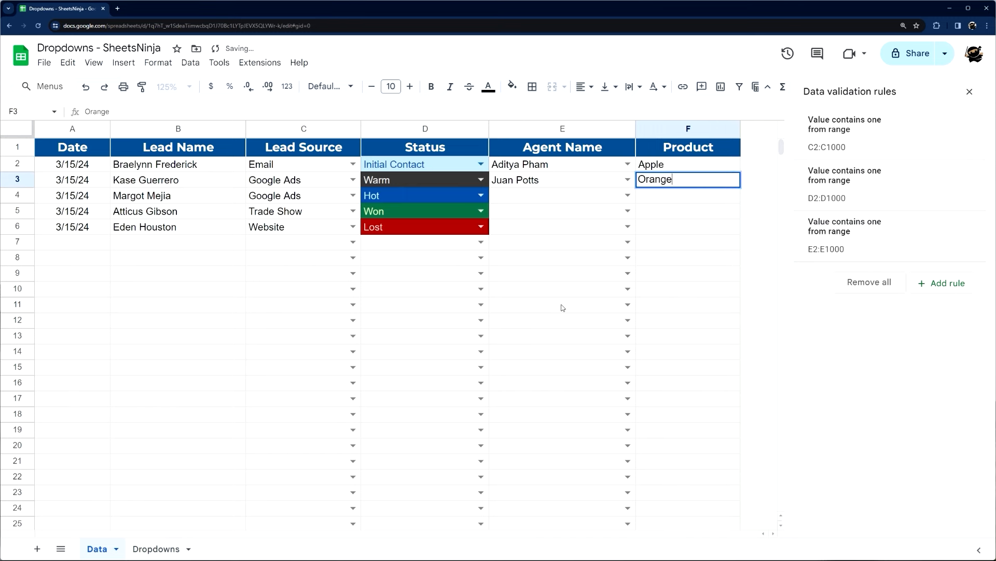
key("Return")
- Build the formula =filter(Data!F2:F,Data!F2:F<>"") in D2 under Product on the Dropdowns sheet
left_click(157, 549)
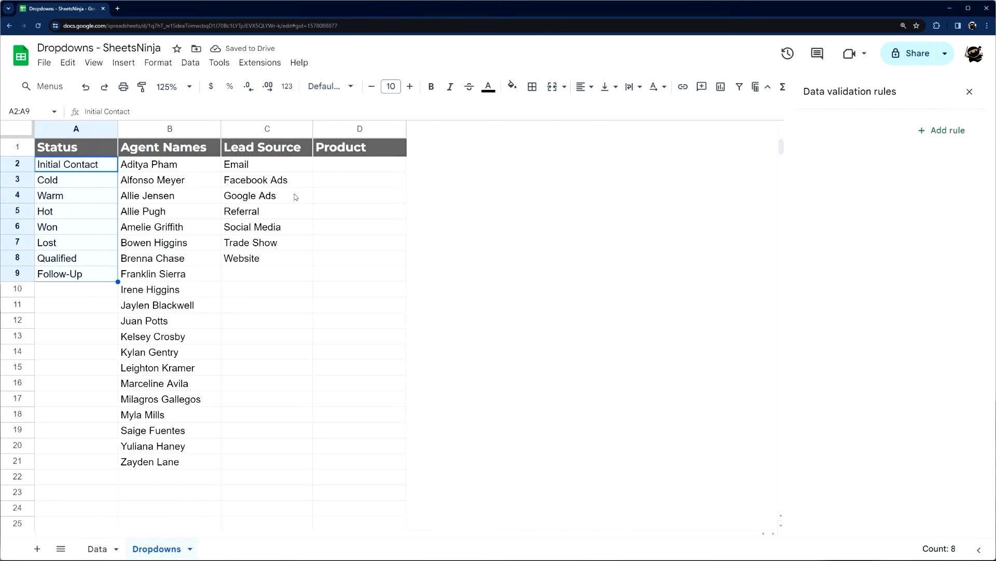
left_click(341, 169)
type("=fil")
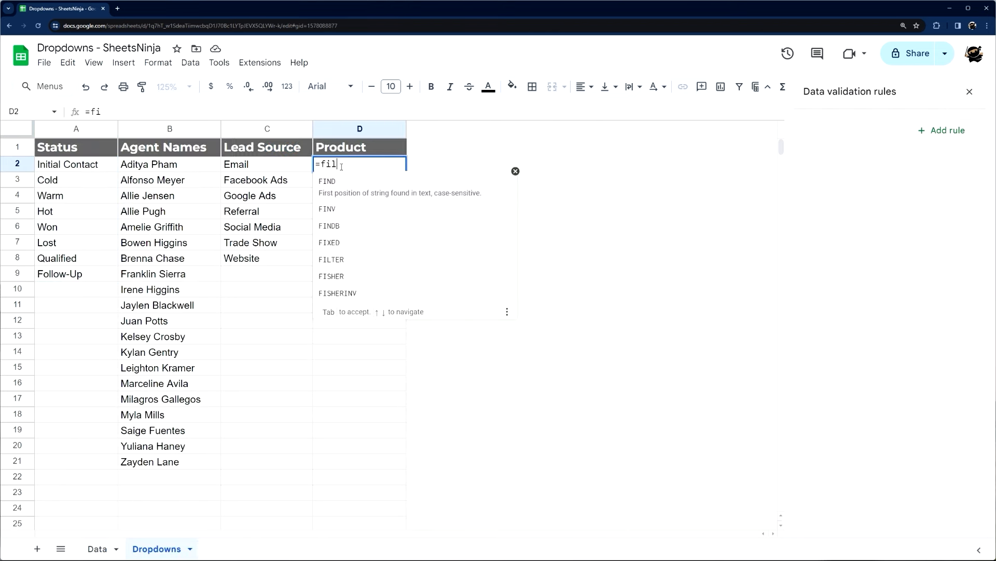
type("ter(")
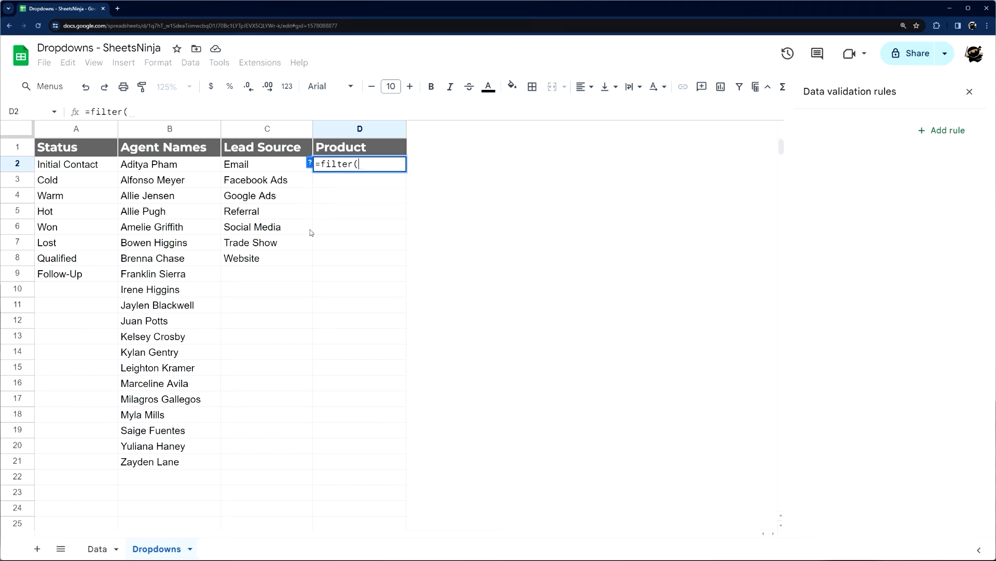
left_click(103, 549)
left_click_drag(695, 165, 684, 223)
key("BackSpace")
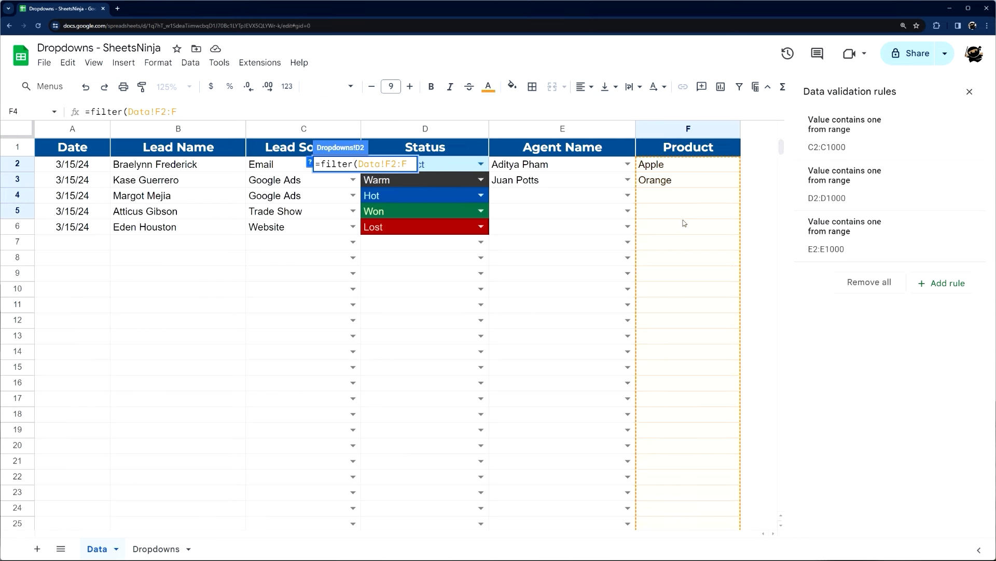
type(",")
left_click(674, 164)
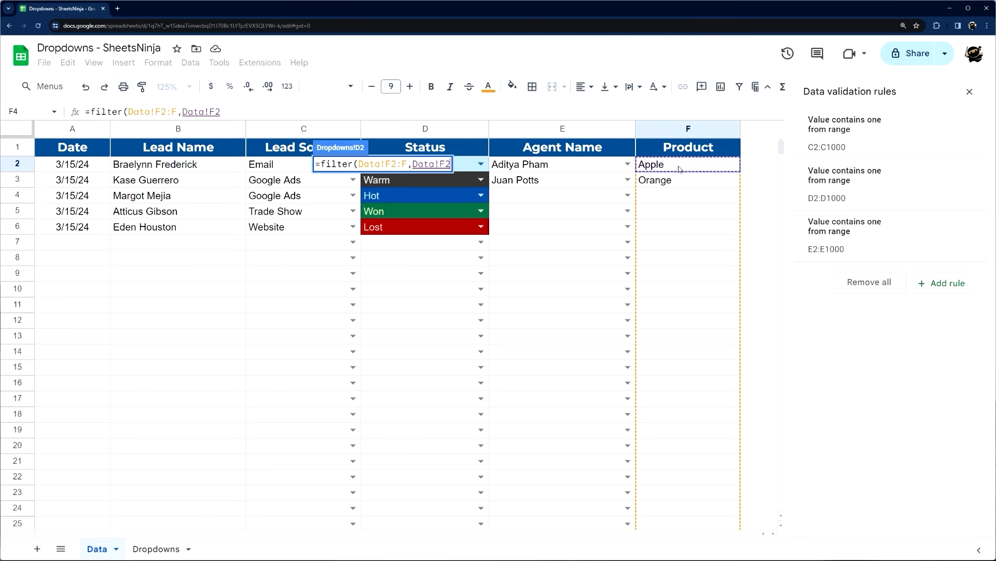
type(":F<>\"\")")
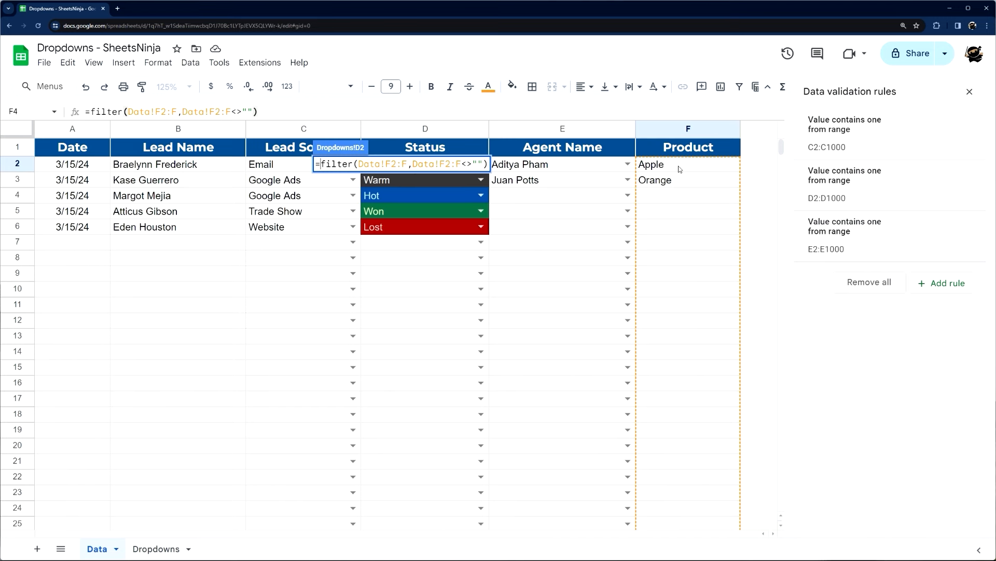
- Wrap the filter formula for D2 in unique() and commit it
type("unique(")
key("End")
type(")")
key("Return")
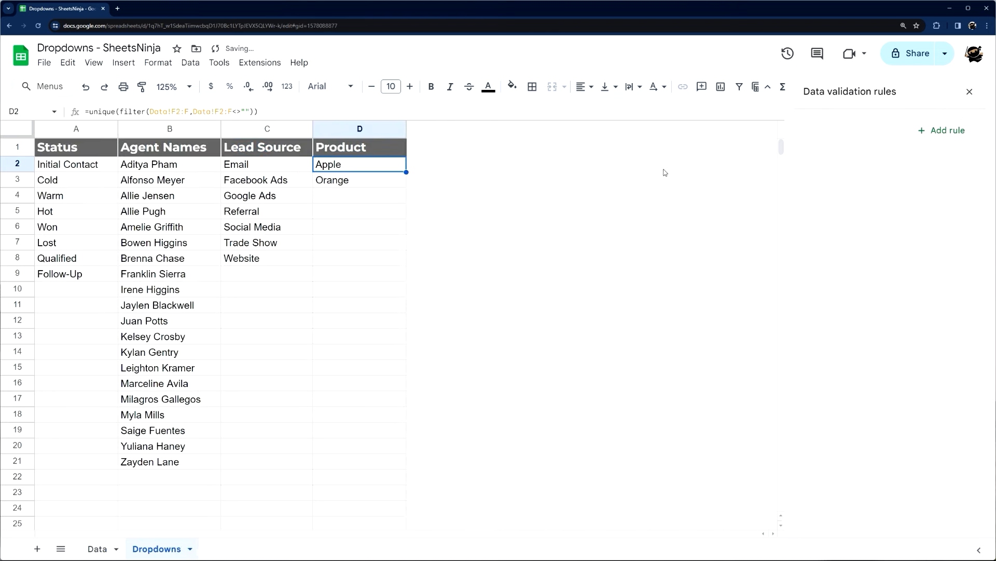
- Wrap the D2 formula on the Dropdowns sheet in sort()
left_click(92, 111)
type("sort(")
key("End")
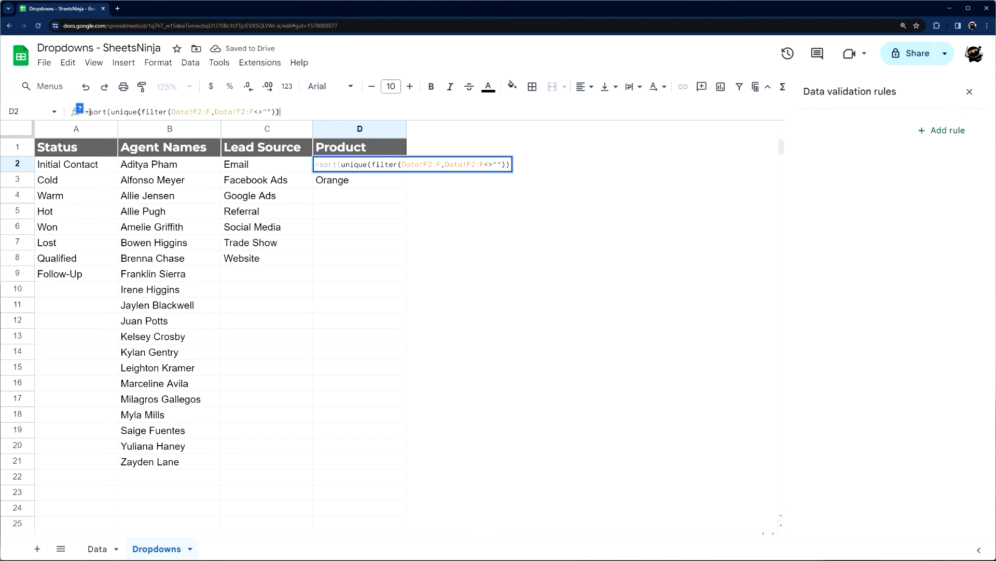
type(")")
key("Return")
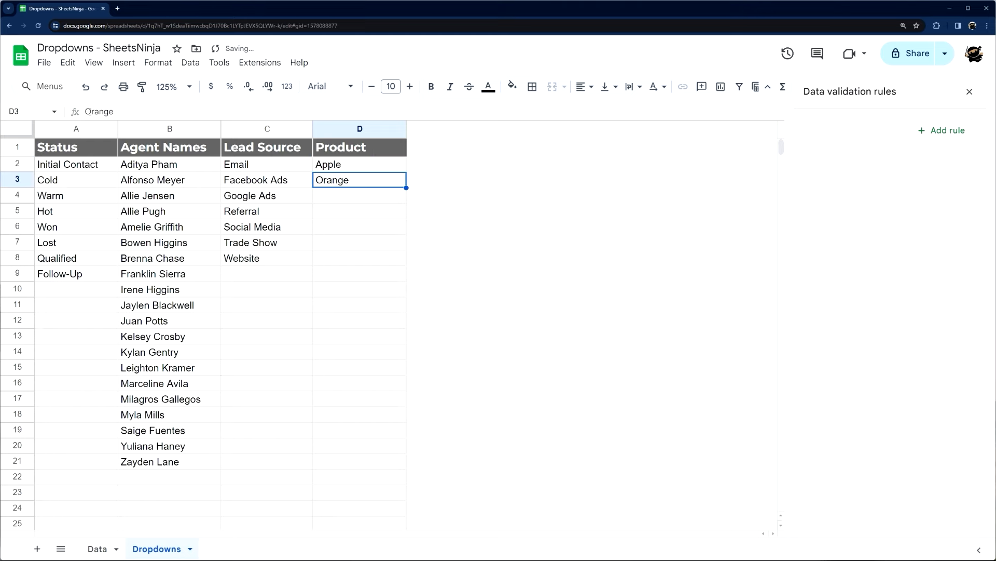
- Remove the filter function and its non-blank condition from D2, leaving =sort(unique(Data!F2:F))
left_click(335, 165)
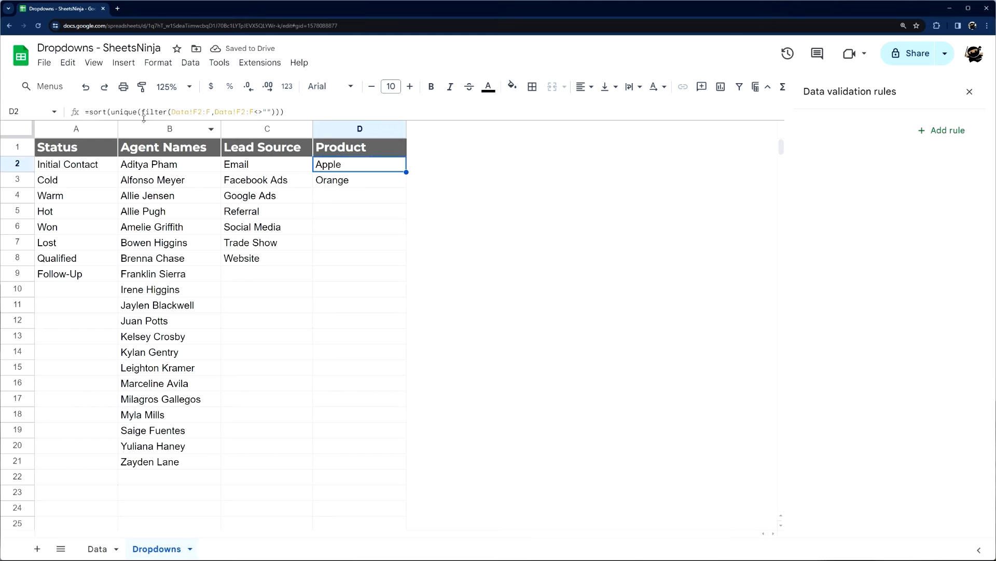
left_click_drag(140, 112, 238, 111)
key("BackSpace")
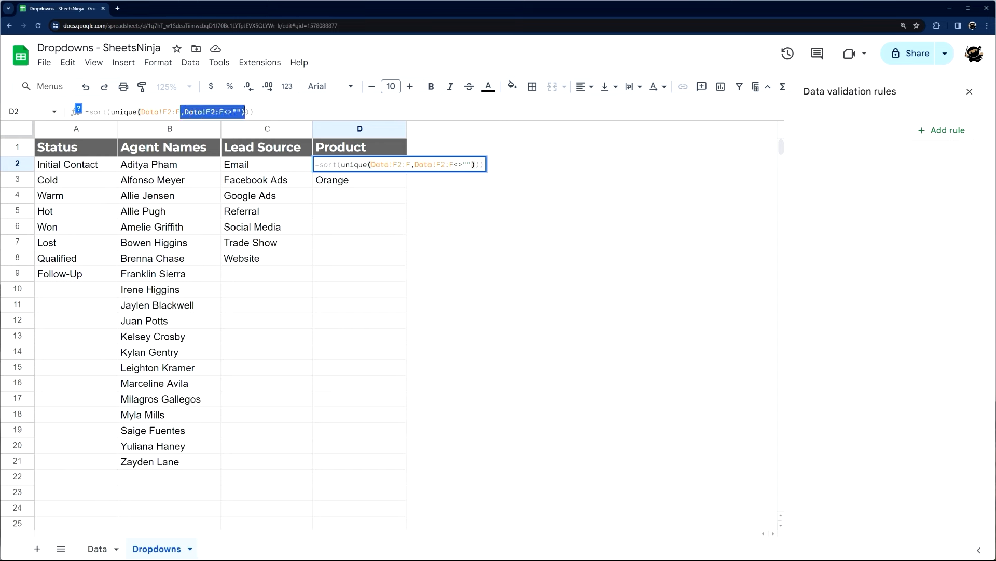
key("BackSpace")
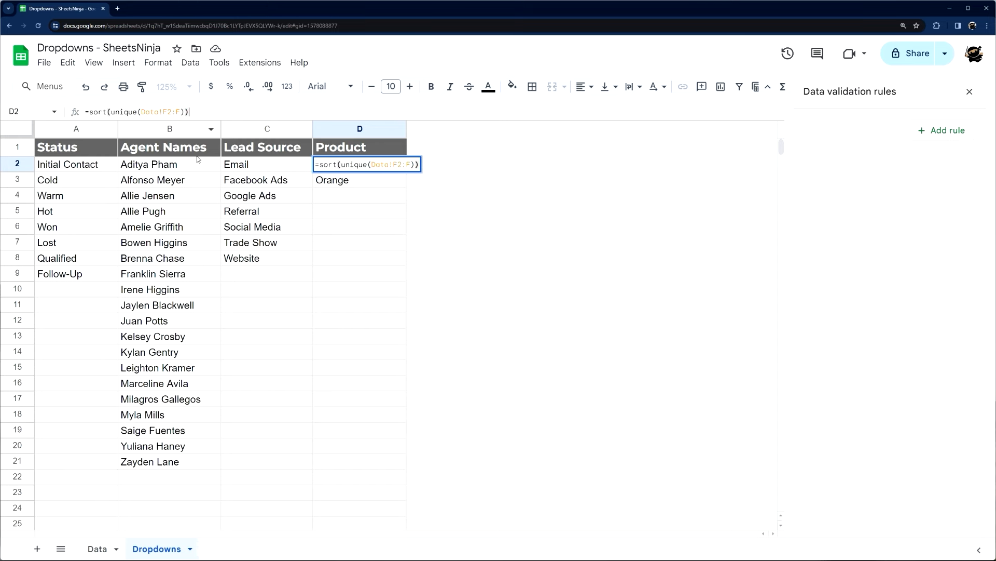
key("Return")
left_click(333, 165)
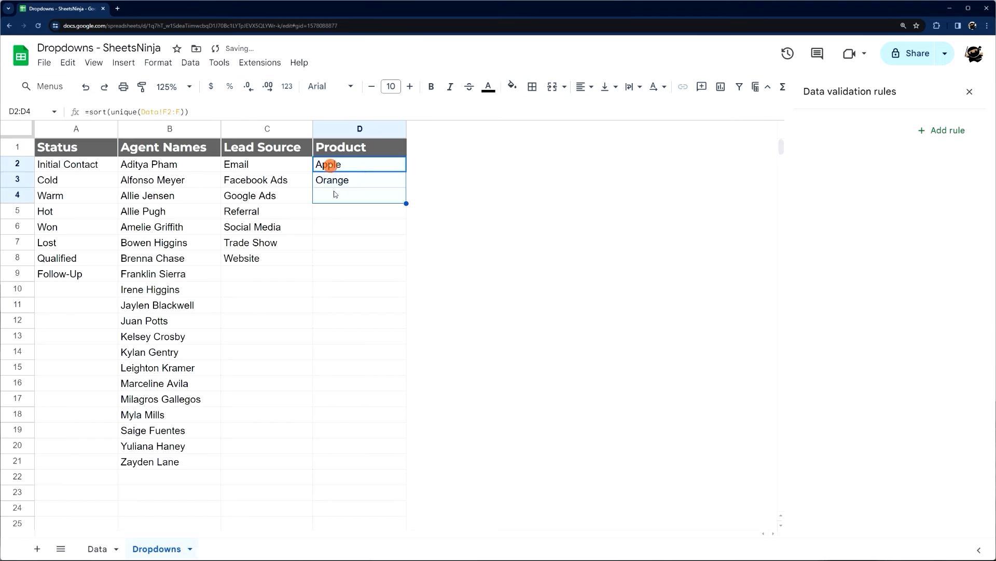
- Enter Pear in F4 on the Data sheet and check the generated Product list on the Dropdowns sheet
left_click(97, 549)
left_click(665, 201)
type("Pear")
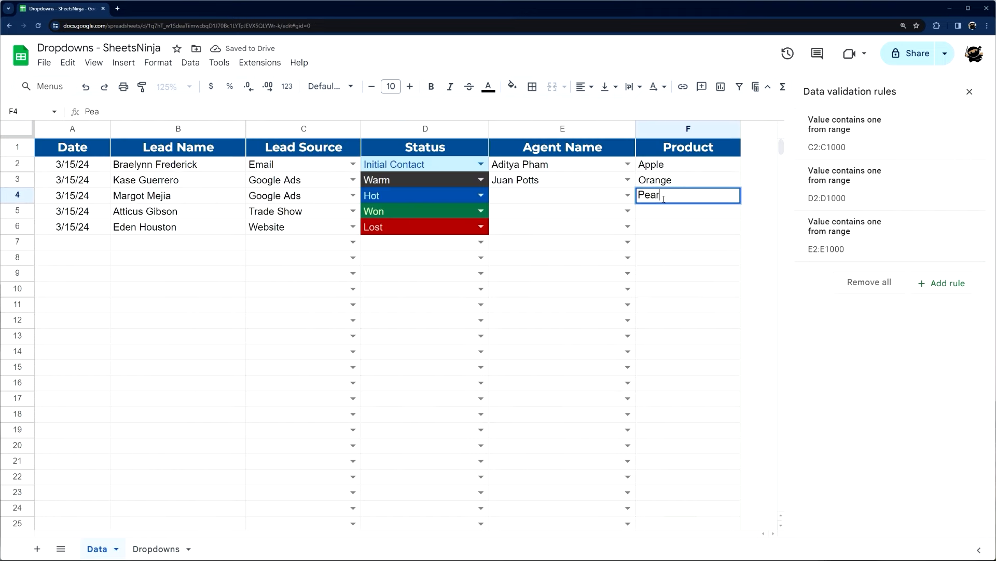
key("Return")
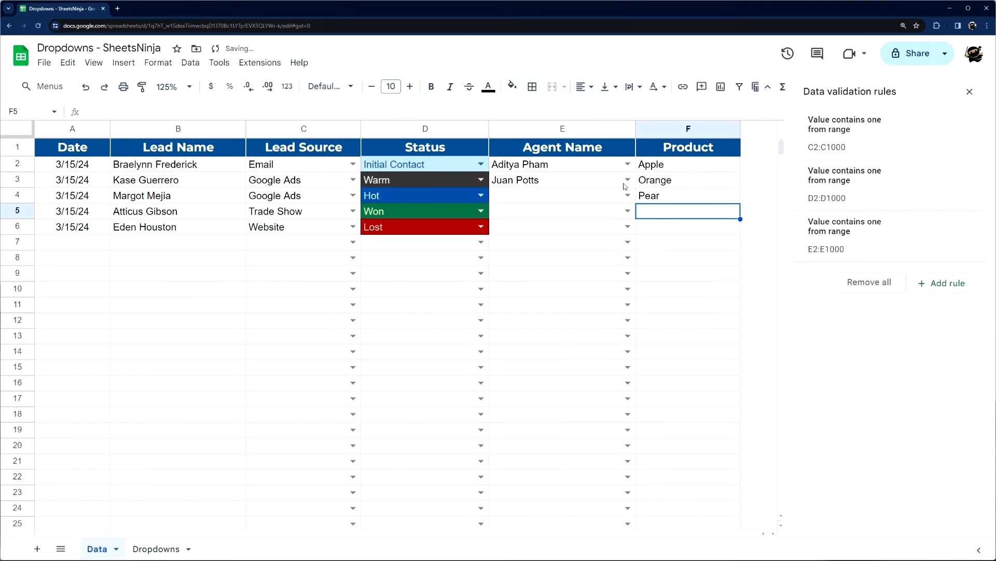
left_click(156, 549)
left_click_drag(330, 164, 331, 210)
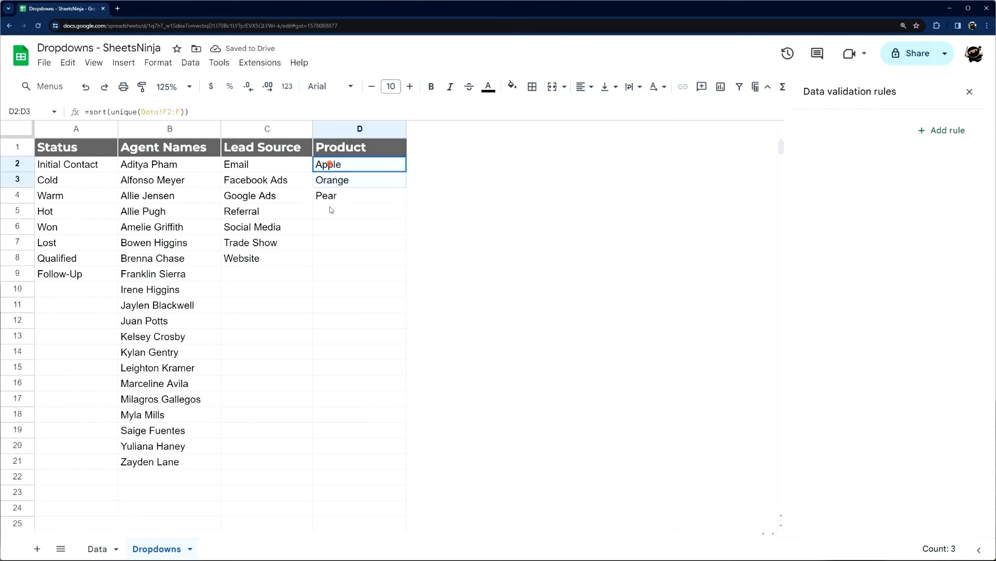
- Clear the test product from F4 on the Data sheet
left_click(97, 549)
left_click(666, 200)
key("Delete")
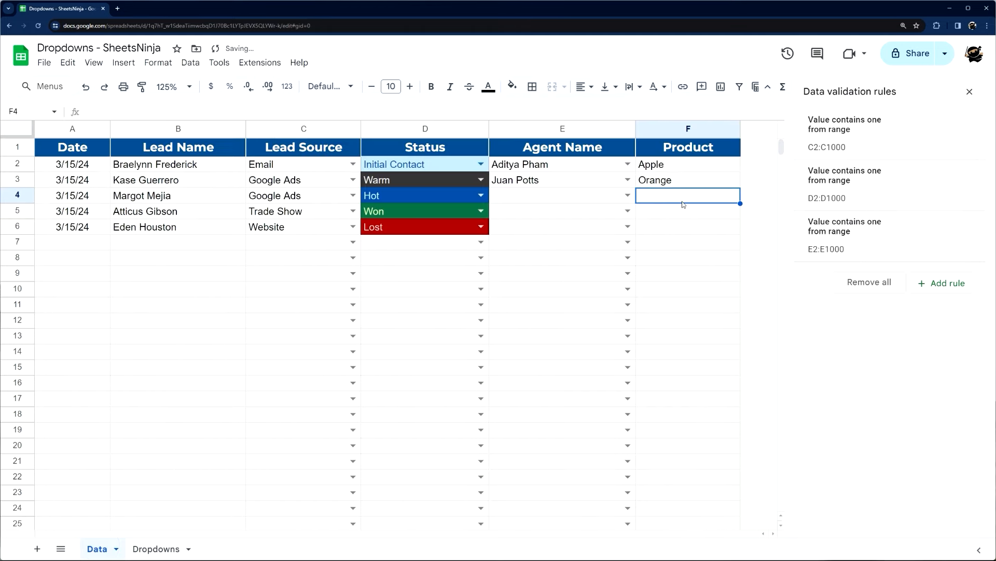
- Add a data validation rule for Data!F2:F with the criteria Dropdown (from a range)
left_click(684, 164)
left_click(949, 284)
left_click(848, 144)
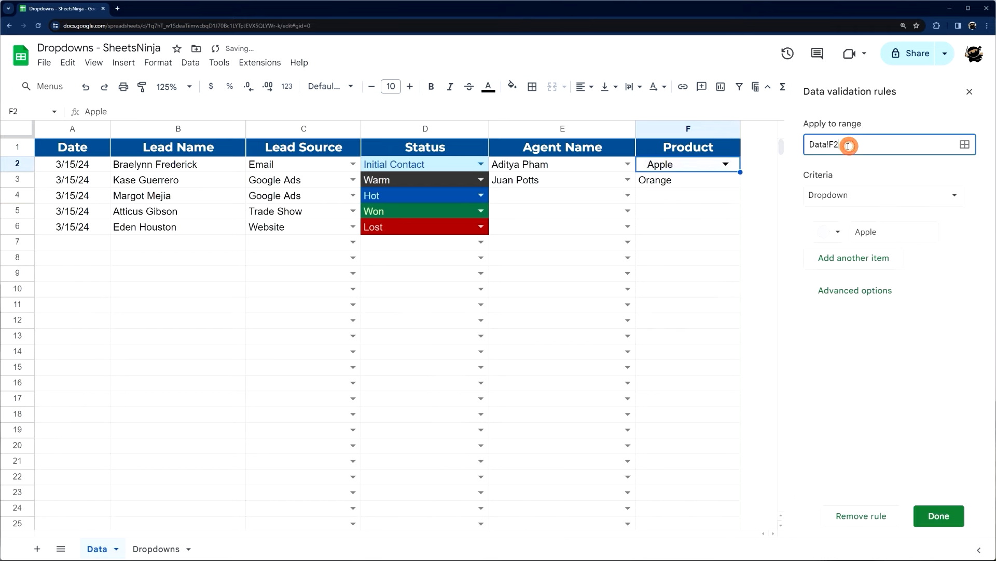
type(":F")
left_click(851, 197)
left_click(849, 216)
- Set the Product rule's source range to Dropdowns!D2:D
left_click(953, 231)
left_click(484, 293)
left_click(165, 549)
left_click(356, 165)
left_click_drag(357, 165, 344, 218)
left_click(492, 290)
key("BackSpace")
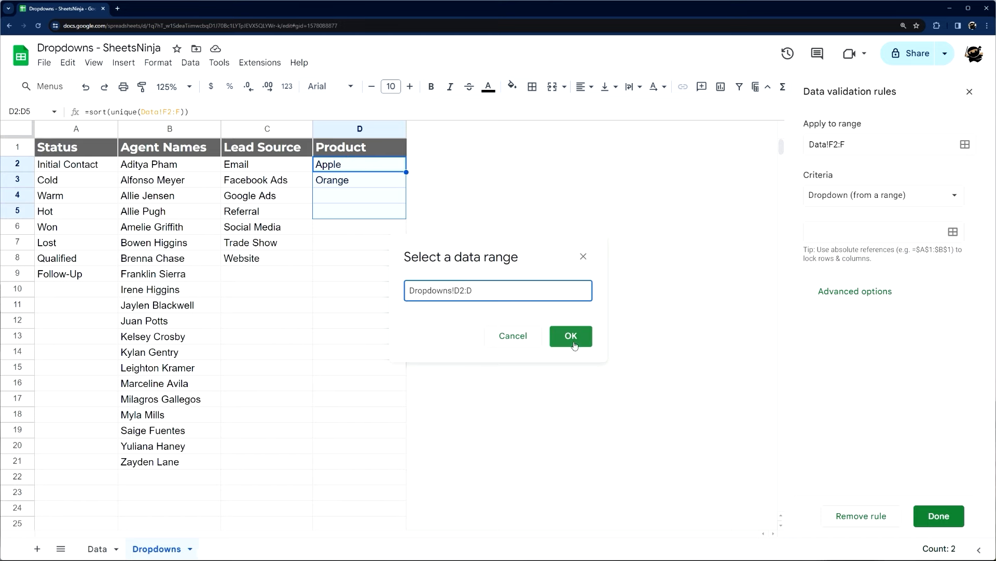
left_click(570, 337)
- Set the Product rule's display style to Arrow and invalid data to Show a warning, and save the rule
left_click(98, 549)
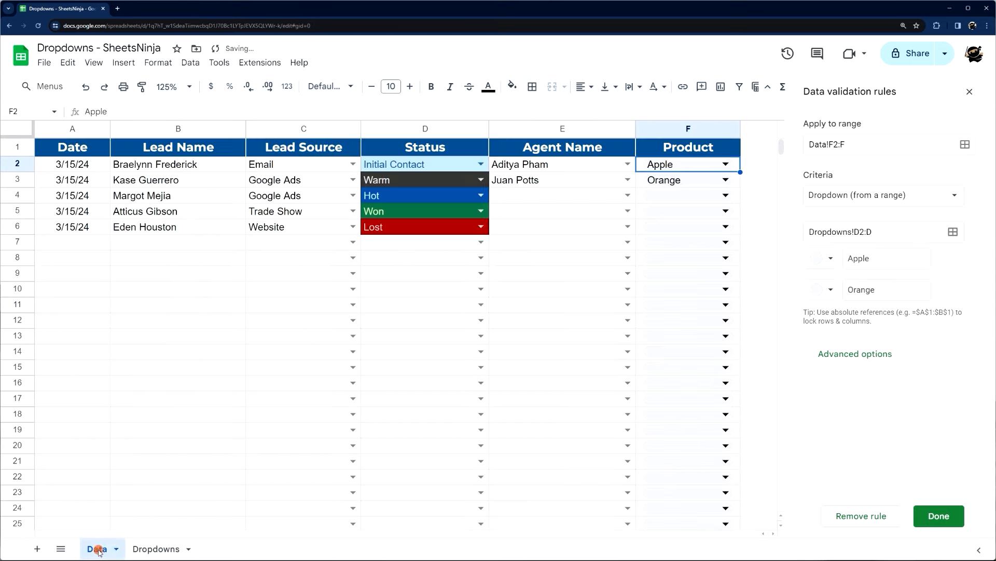
left_click(837, 353)
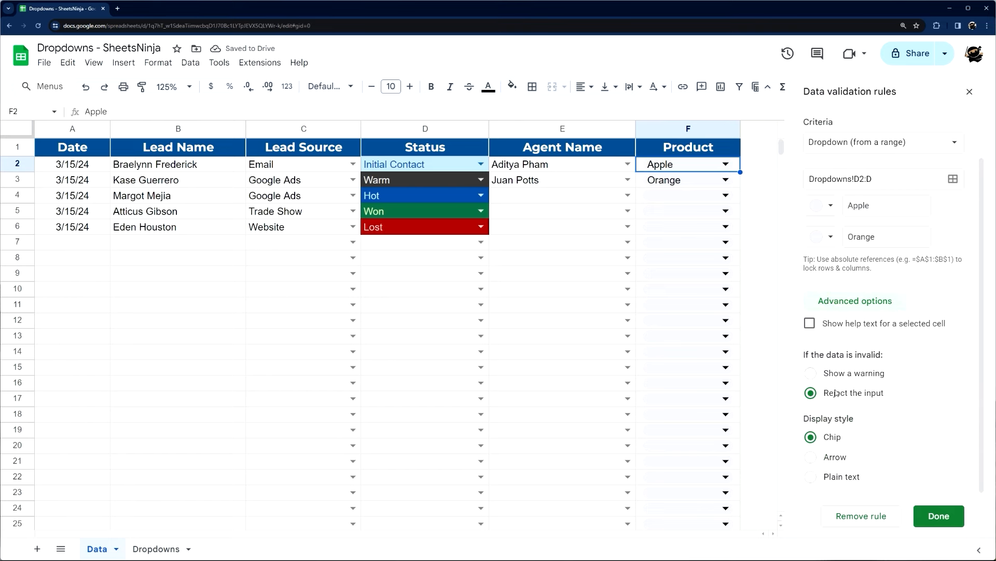
left_click(811, 457)
scroll(914, 421, "up", 1)
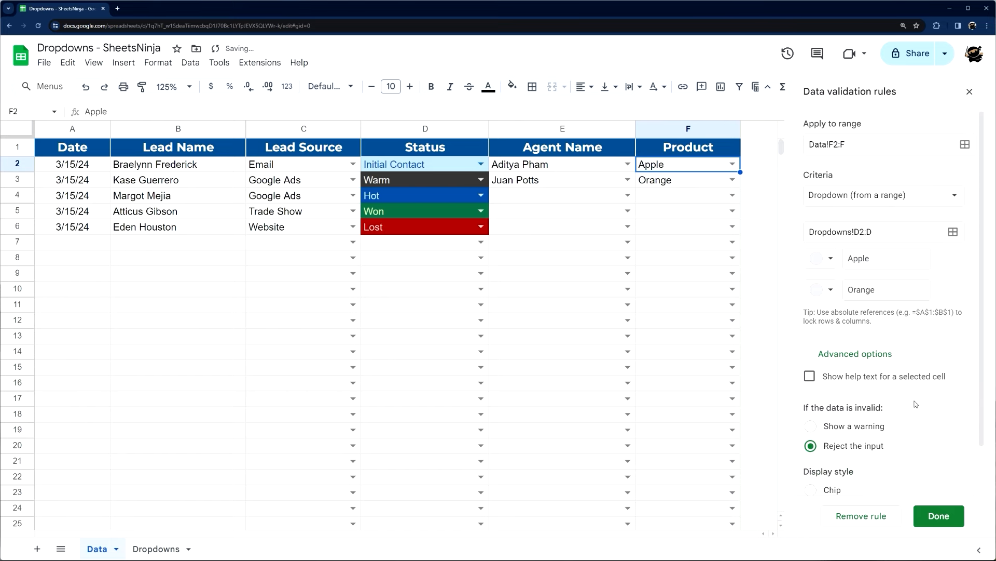
scroll(921, 391, "down", 1)
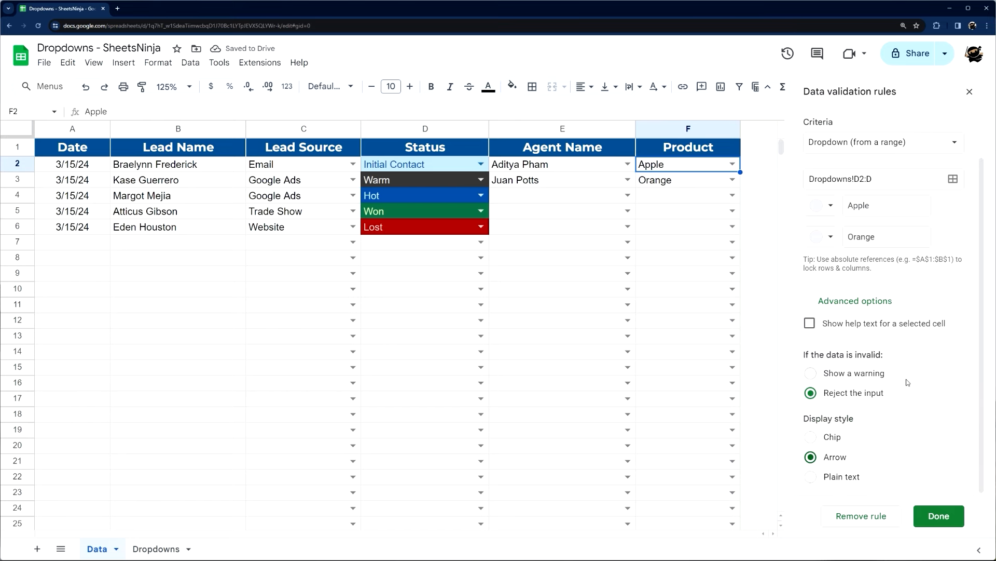
left_click(811, 373)
left_click(931, 518)
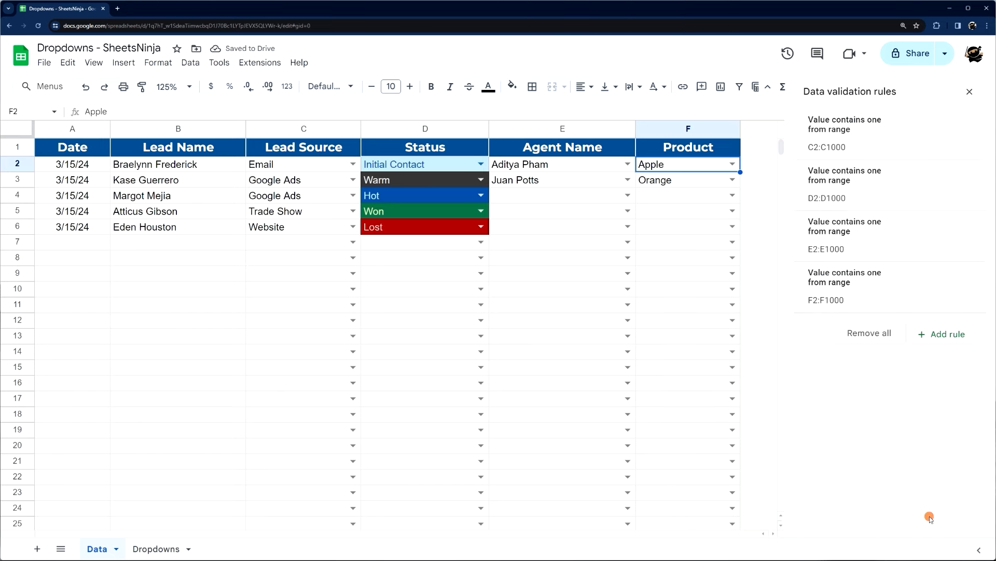
- Enter Pear as a new product in F4 and check the Product list on the Dropdowns sheet for it
left_click(731, 194)
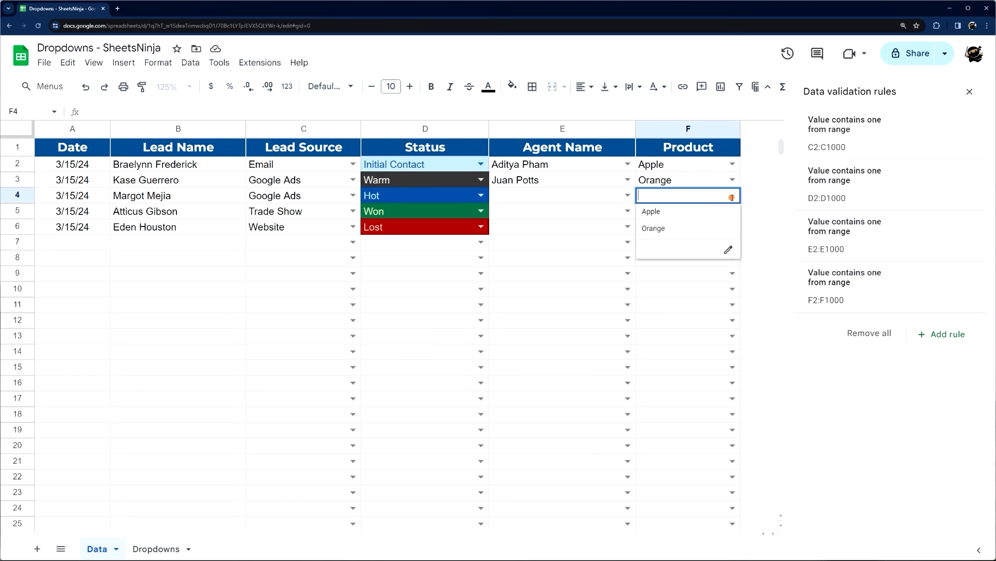
left_click(757, 190)
left_click(706, 203)
type("Pear")
key("Return")
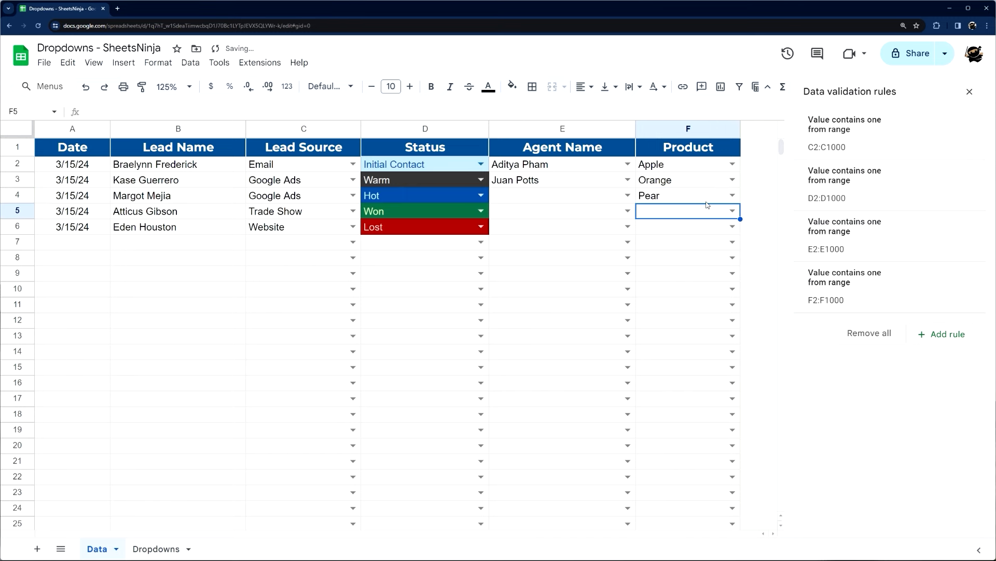
left_click(695, 196)
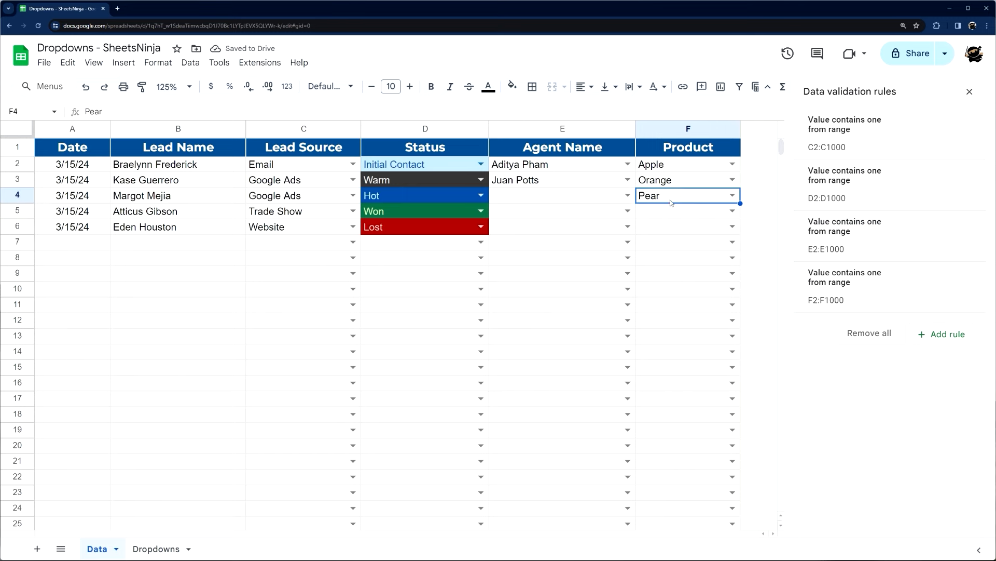
left_click(161, 548)
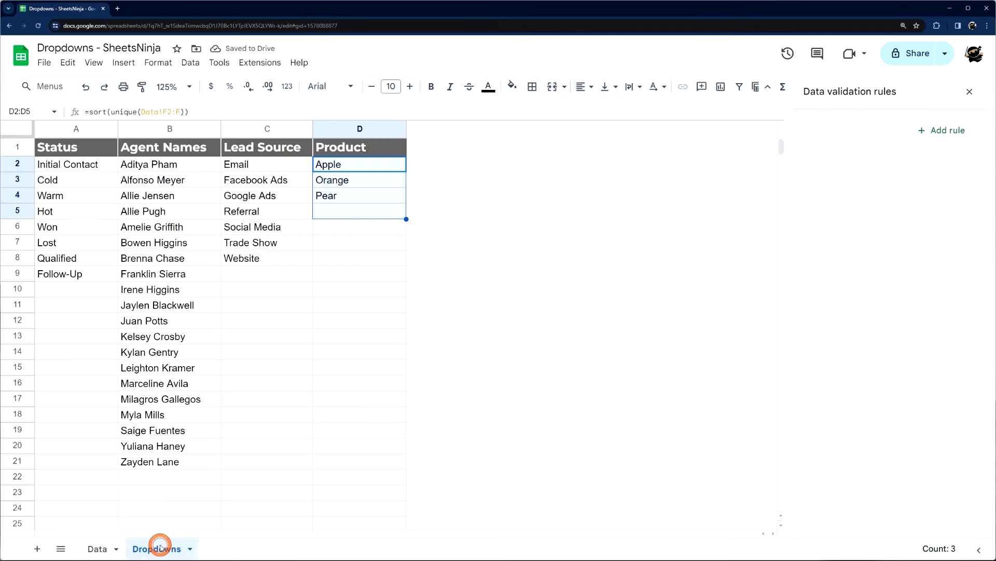
left_click(339, 197)
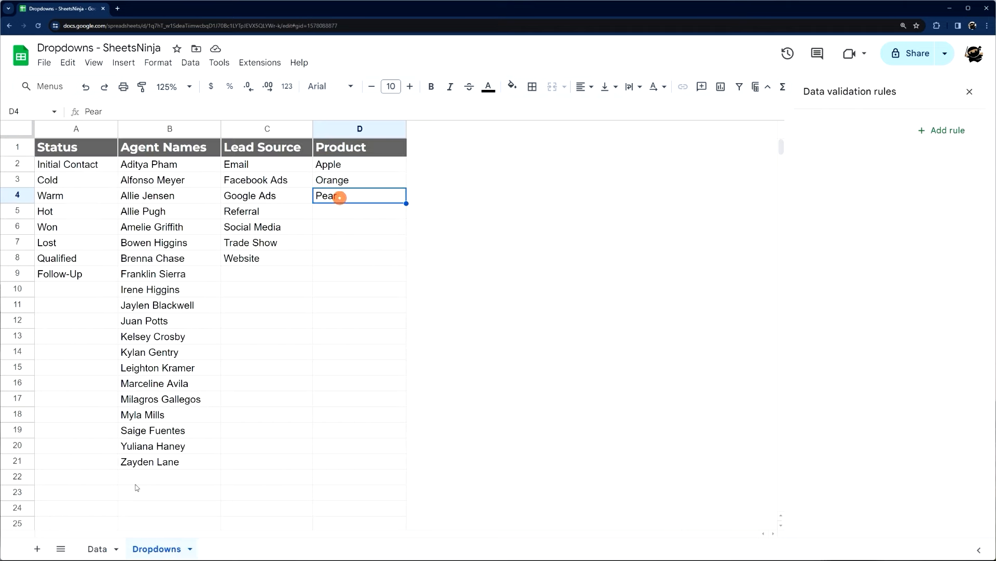
- Enter Banana as a new product in F5 on the Data sheet
left_click(96, 549)
left_click(684, 211)
left_click(684, 212)
type("p")
key("BackSpace")
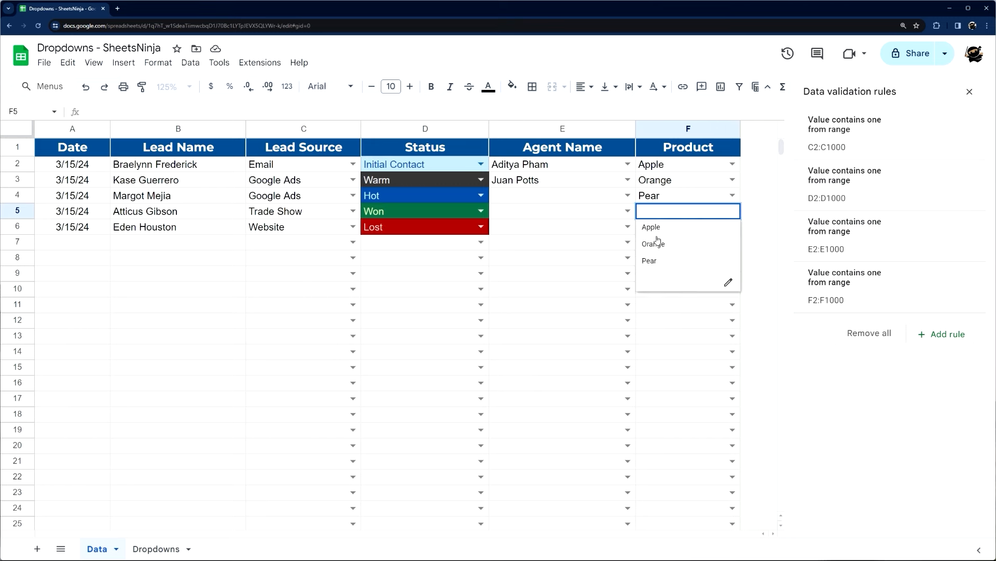
type("Banana")
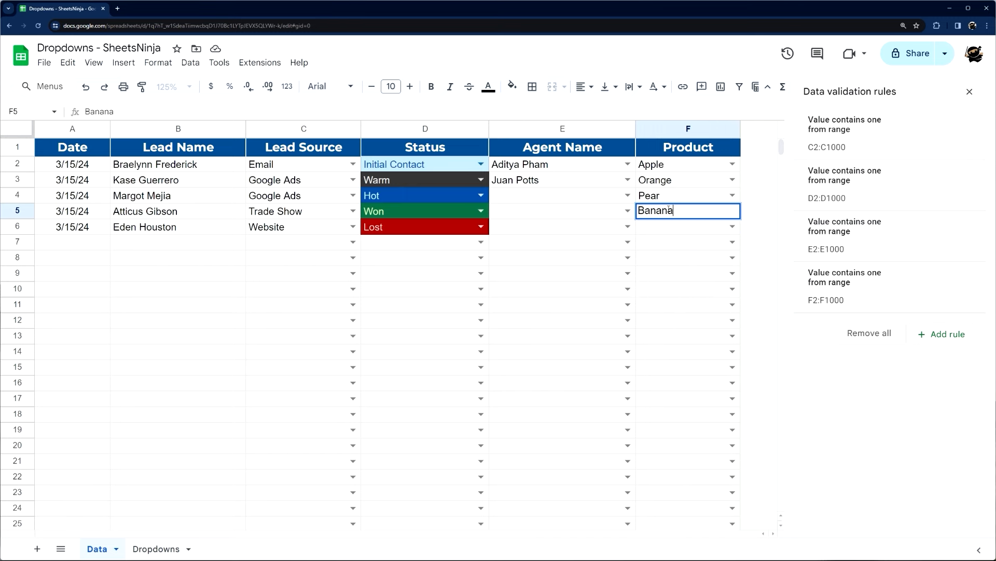
key("Return")
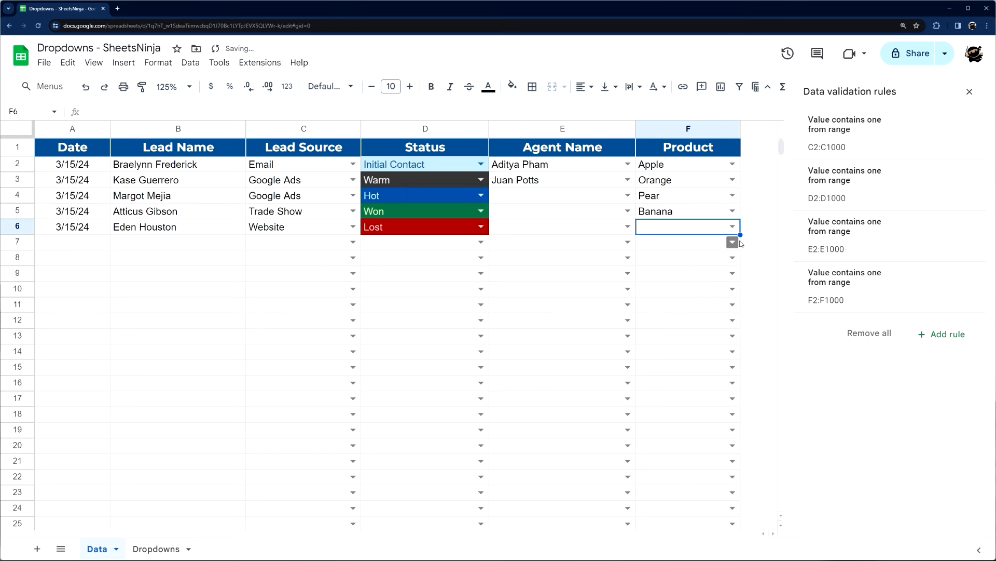
- Search the F6 product dropdown for "ap" and choose Apple
left_click(732, 226)
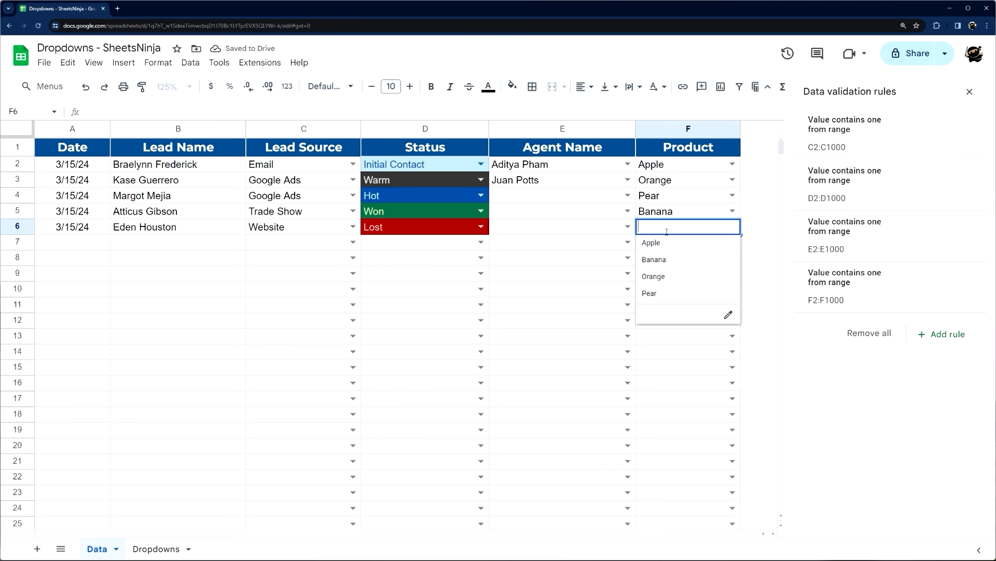
type("ap")
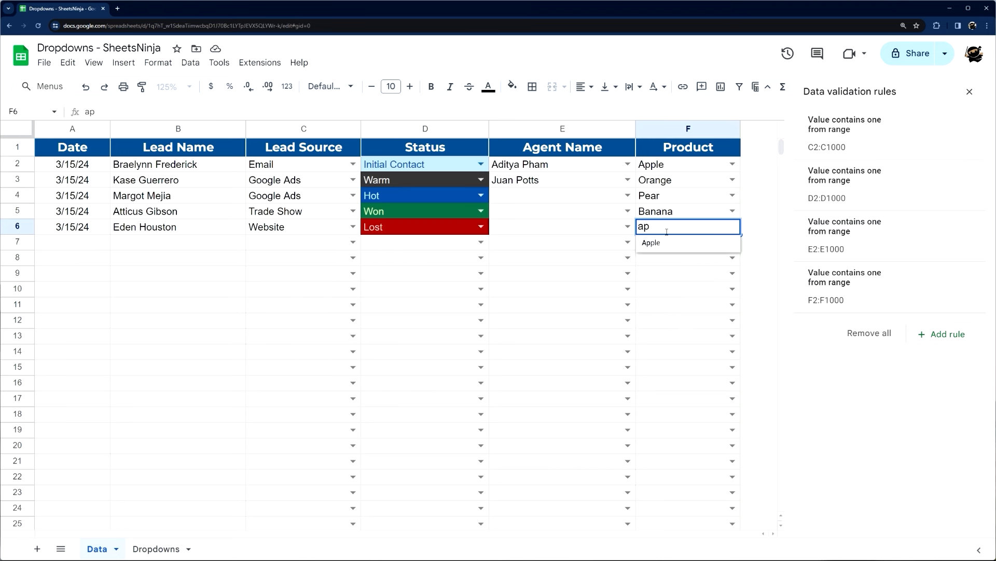
left_click(653, 243)
left_click(689, 243)
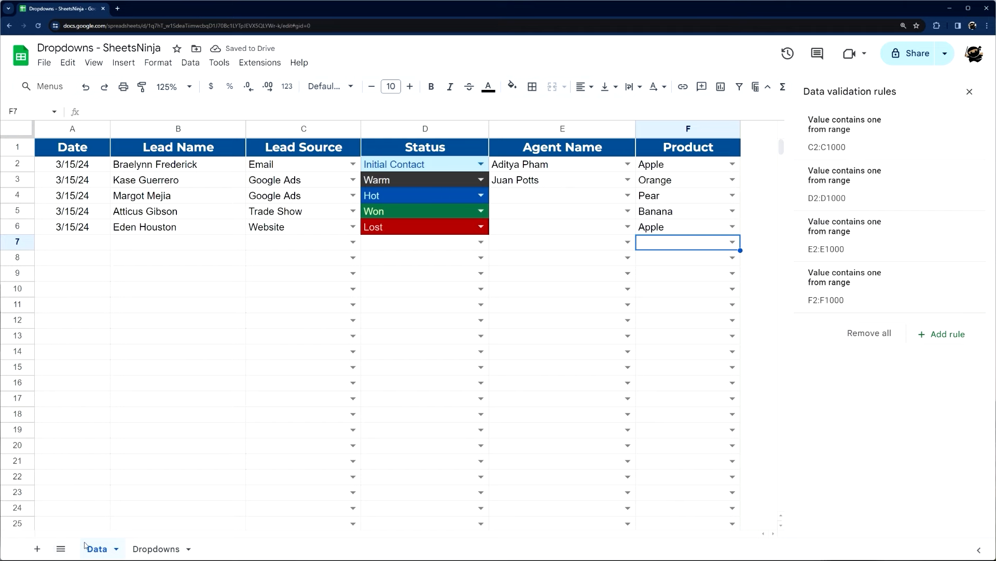
- Compare the generated Product list on the Dropdowns sheet with the Product entries on the Data sheet
left_click(156, 549)
left_click(342, 165)
key("ctrl+shift+Down")
left_click(88, 547)
left_click_drag(695, 165, 685, 291)
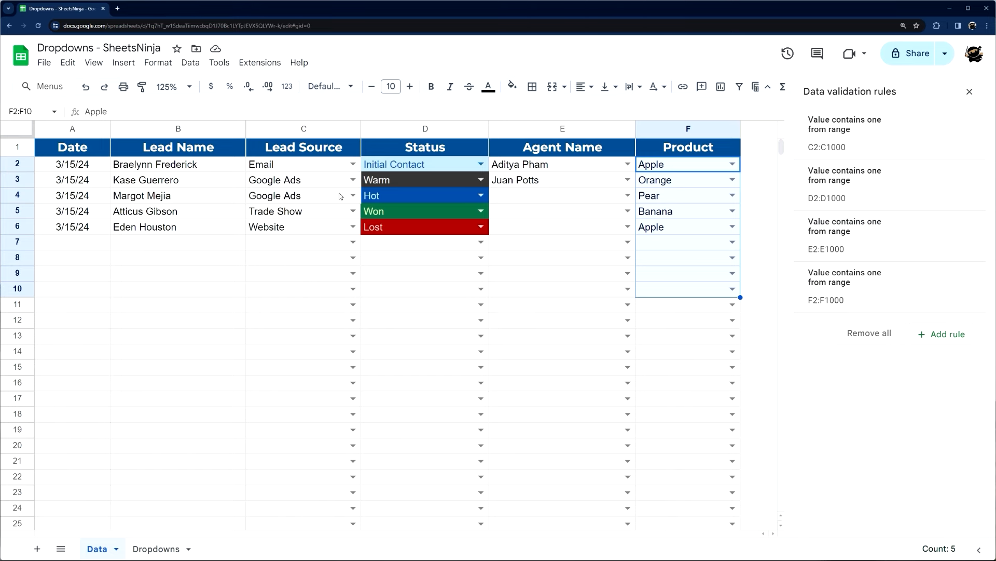
- Close the data validation rules and return to the Data sheet's cells
left_click(306, 128)
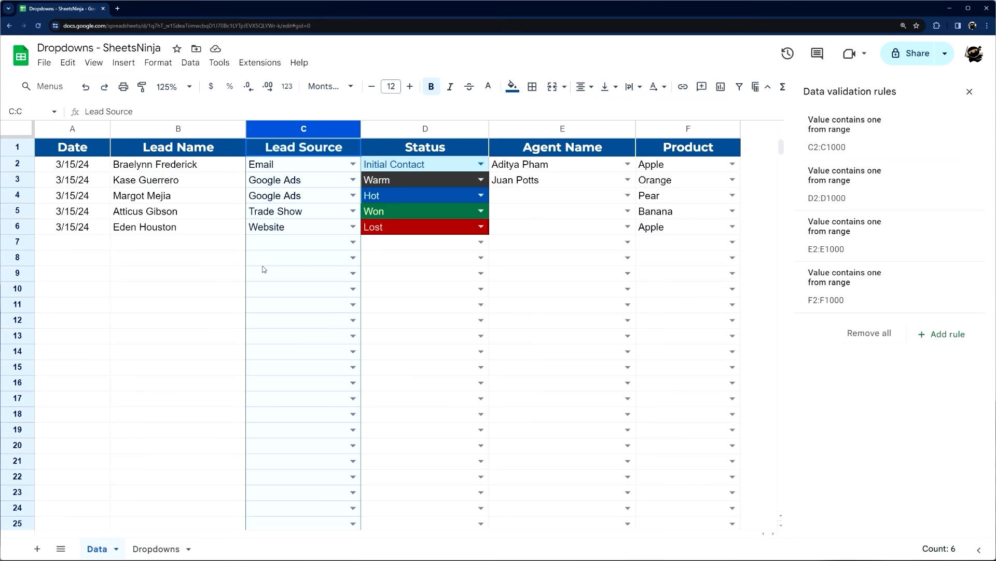
left_click(970, 91)
left_click(428, 289)
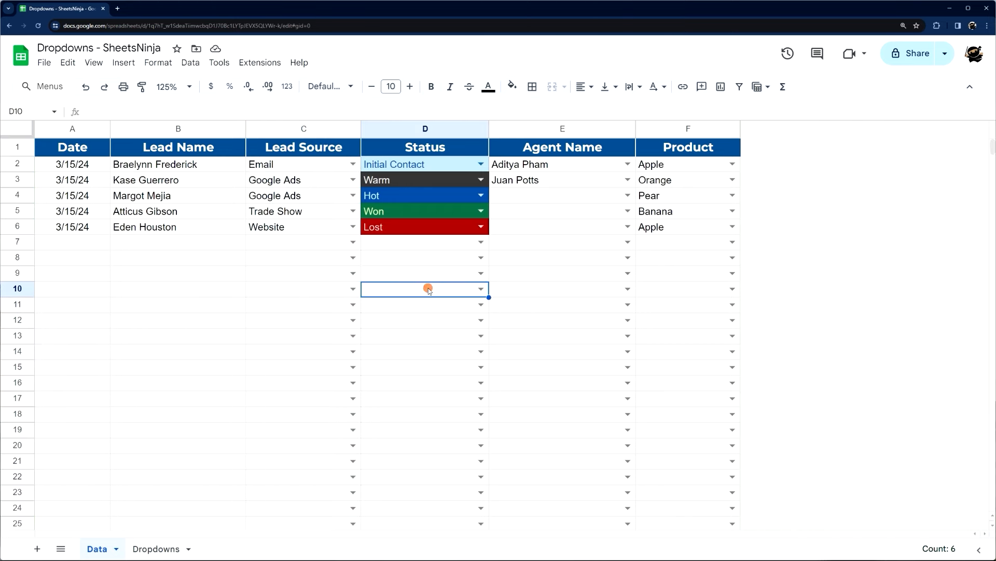